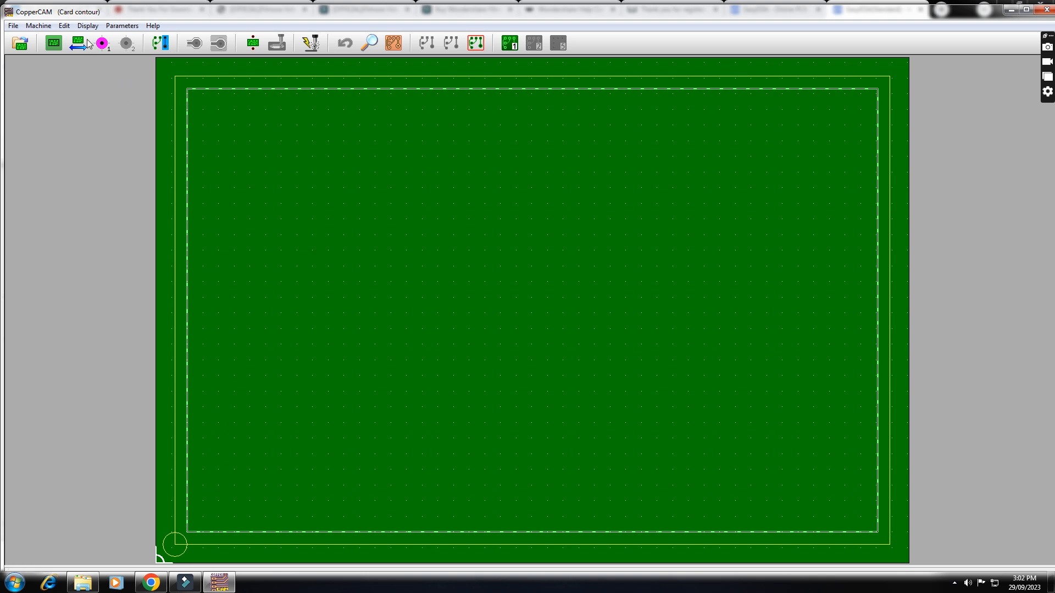
- Switch to EasyEDA in the browser and open the PCB layout of the PCB MACHINE DEMO project
left_click(151, 584)
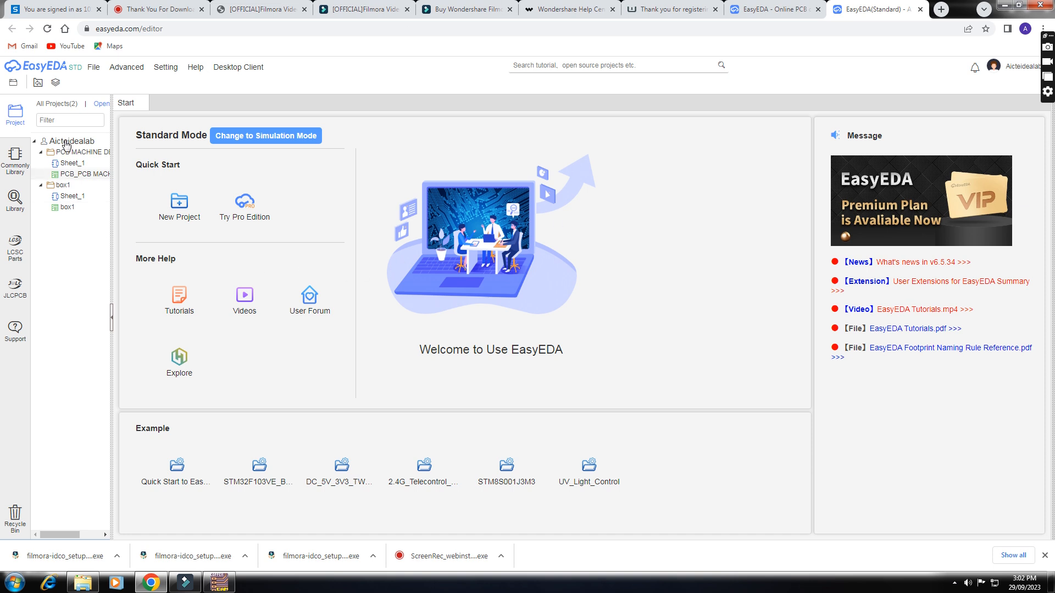
left_click(75, 175)
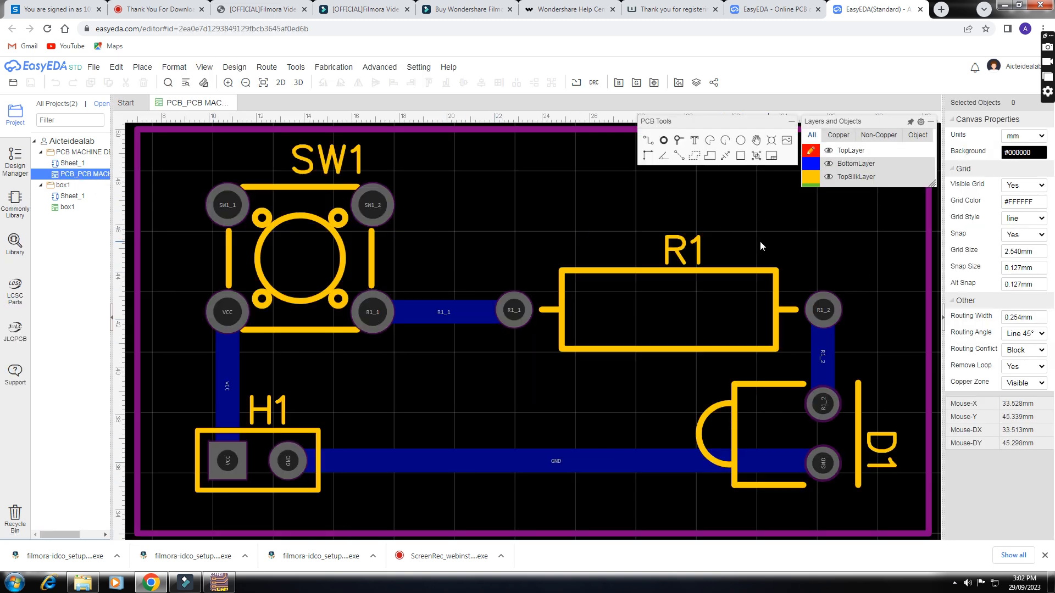
- Generate and download the Gerber fabrication files for the PCB MACHINE DEMO board
left_click(93, 66)
mouse_move(859, 165)
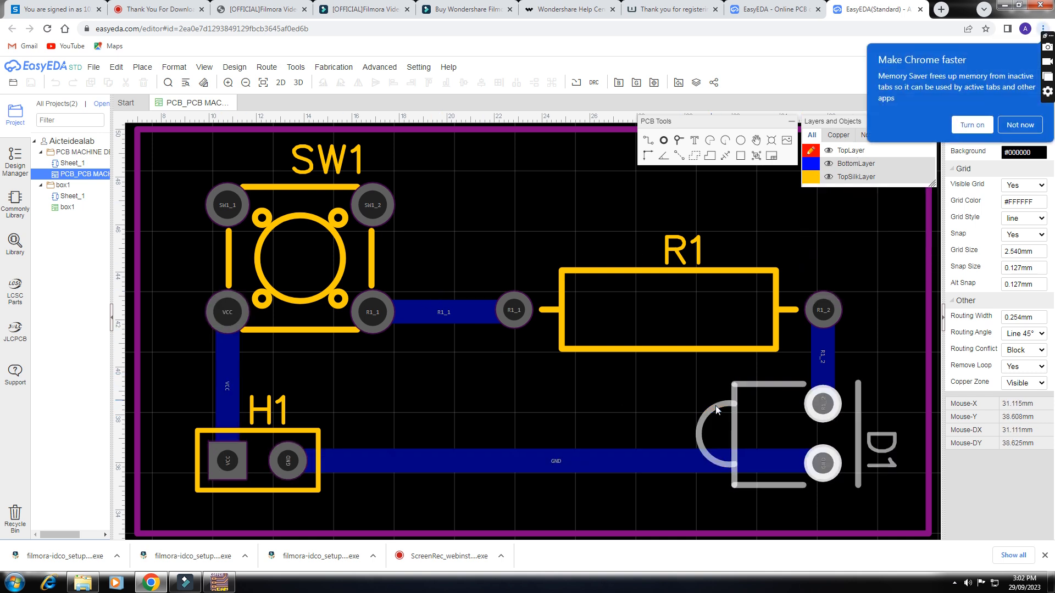
left_click(203, 67)
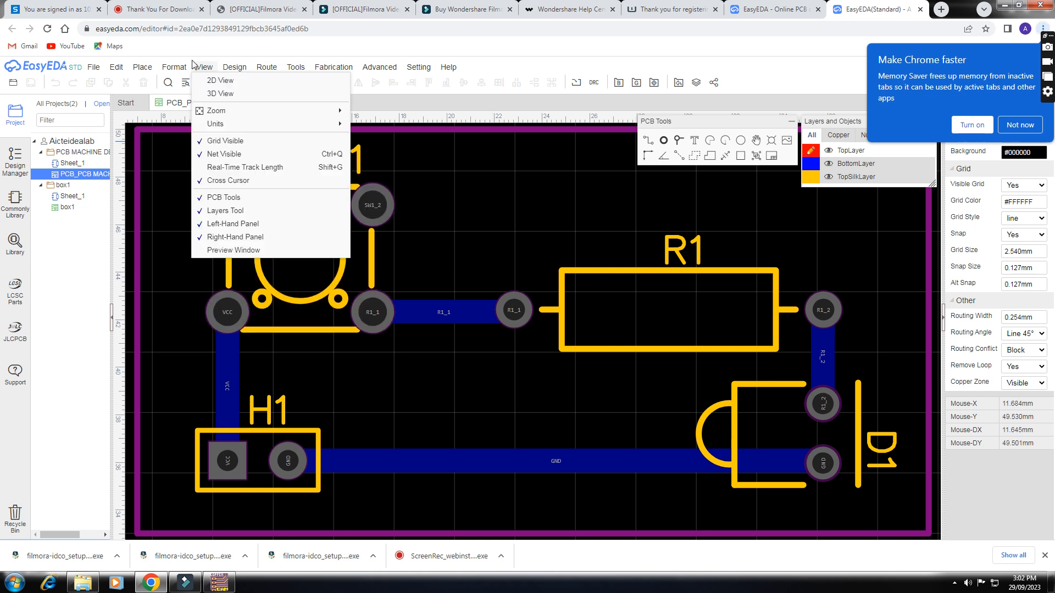
left_click(94, 67)
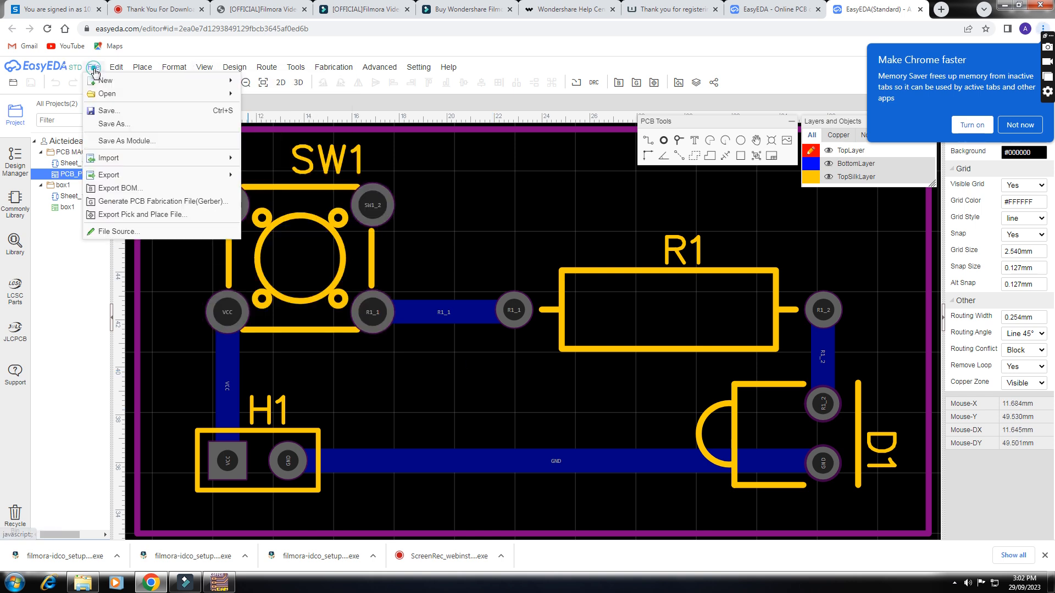
left_click(172, 203)
left_click(552, 322)
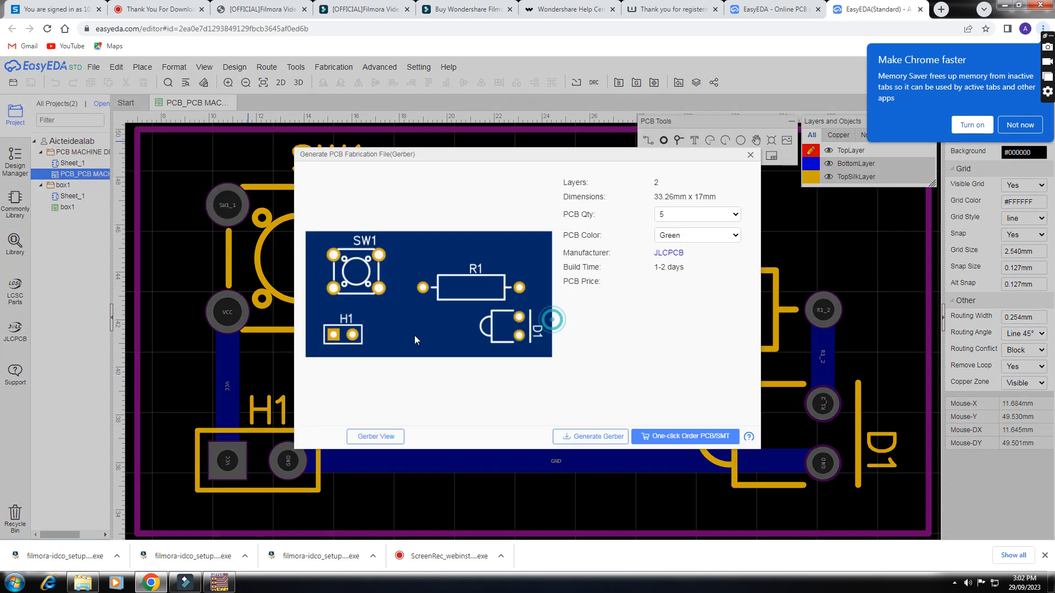
left_click(591, 437)
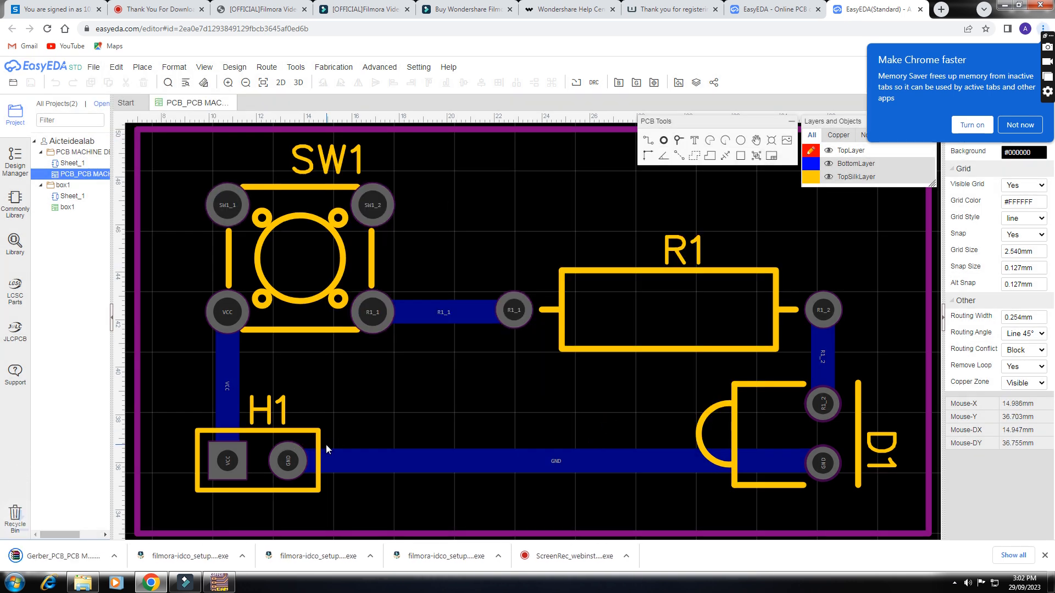
- Set downloads of this type to always open and show the Gerber zip in its download folder
left_click(115, 556)
left_click(155, 498)
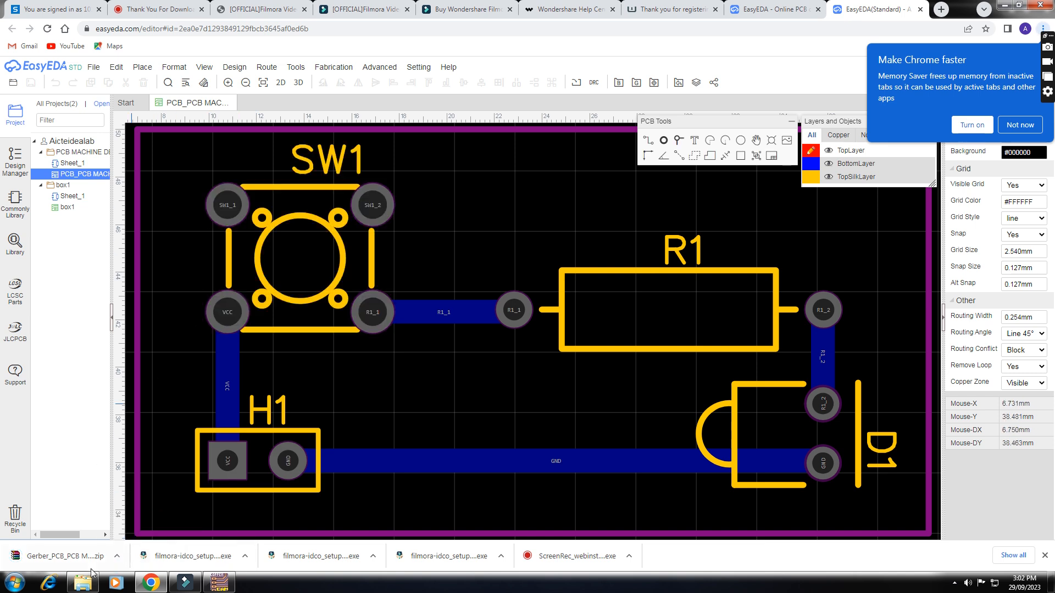
left_click(116, 557)
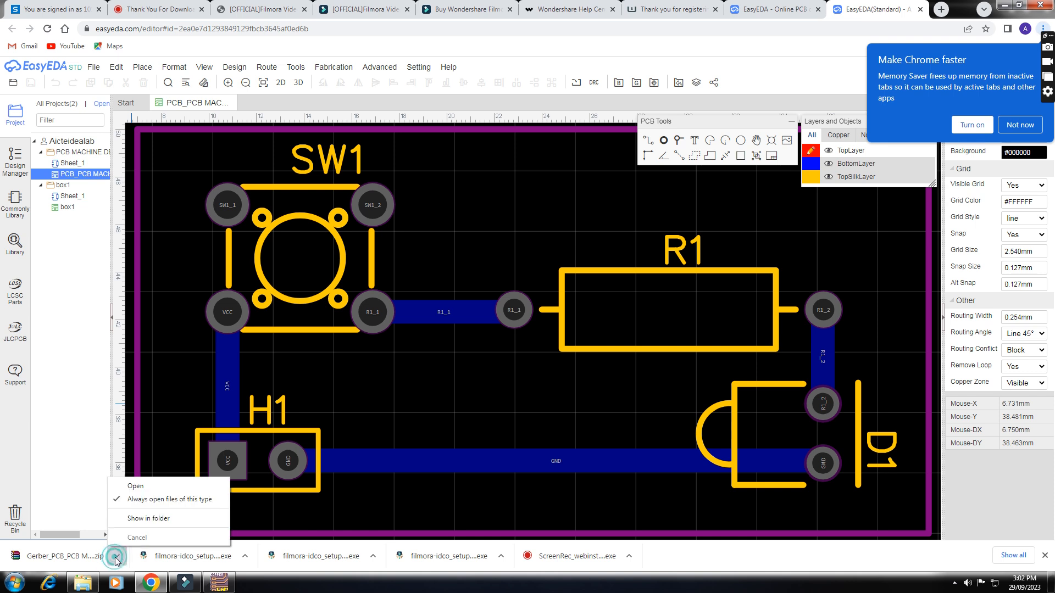
left_click(140, 520)
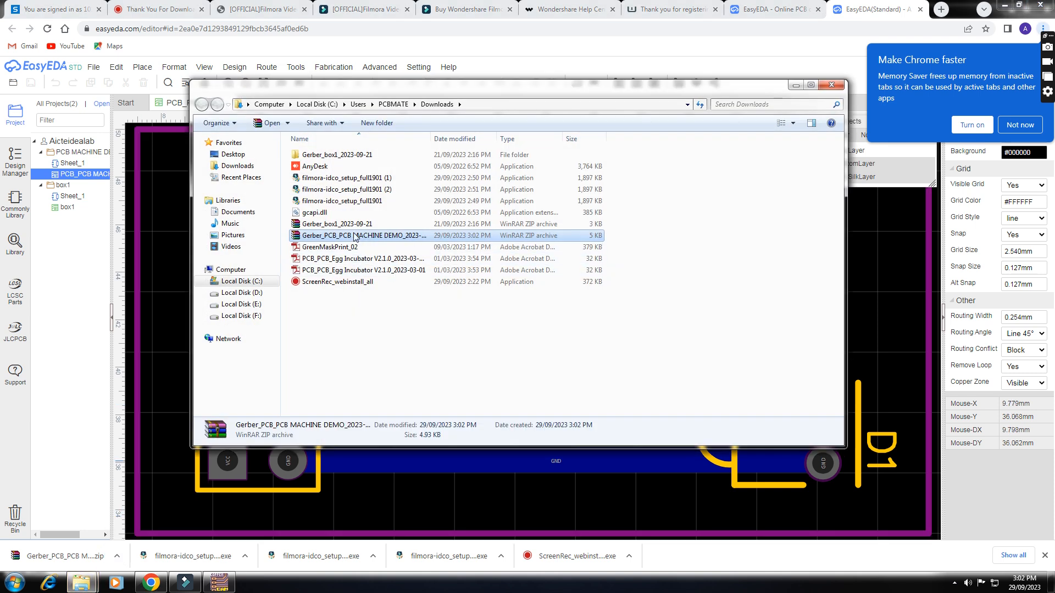
- Extract the PCB MACHINE DEMO Gerber archive into its own folder and open that folder
right_click(353, 234)
left_click(419, 273)
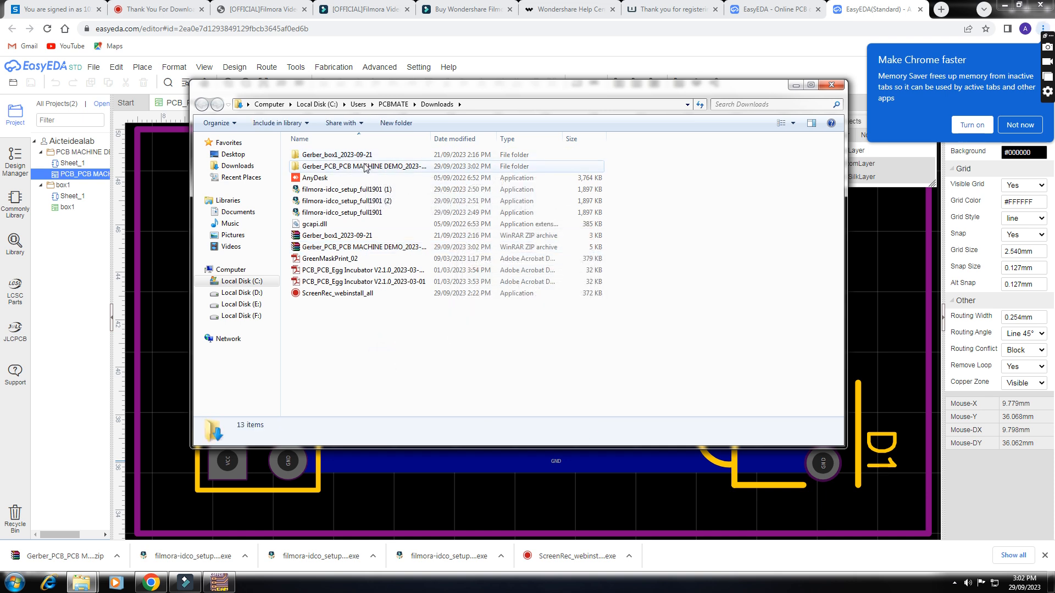
left_click(363, 166)
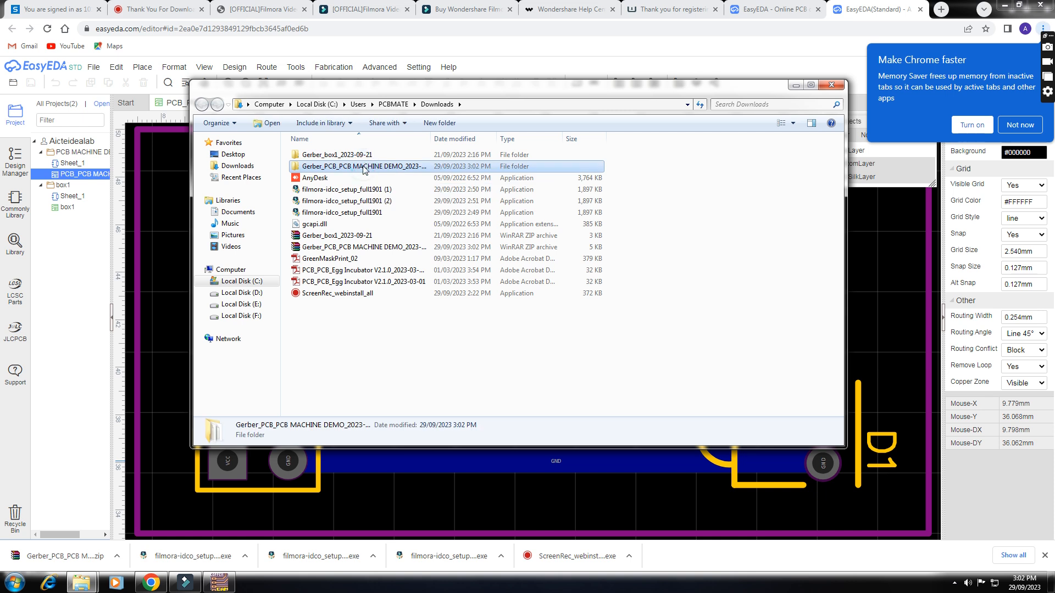
double_click(354, 167)
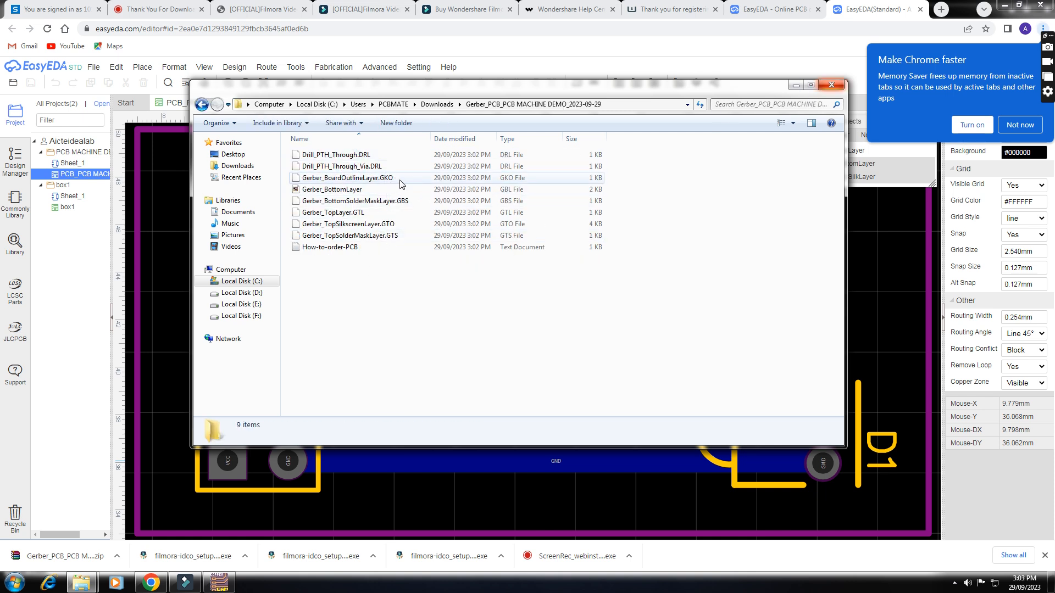
- Point out the board outline, bottom layer and top layer Gerber files, and close the folder window
left_click(360, 178)
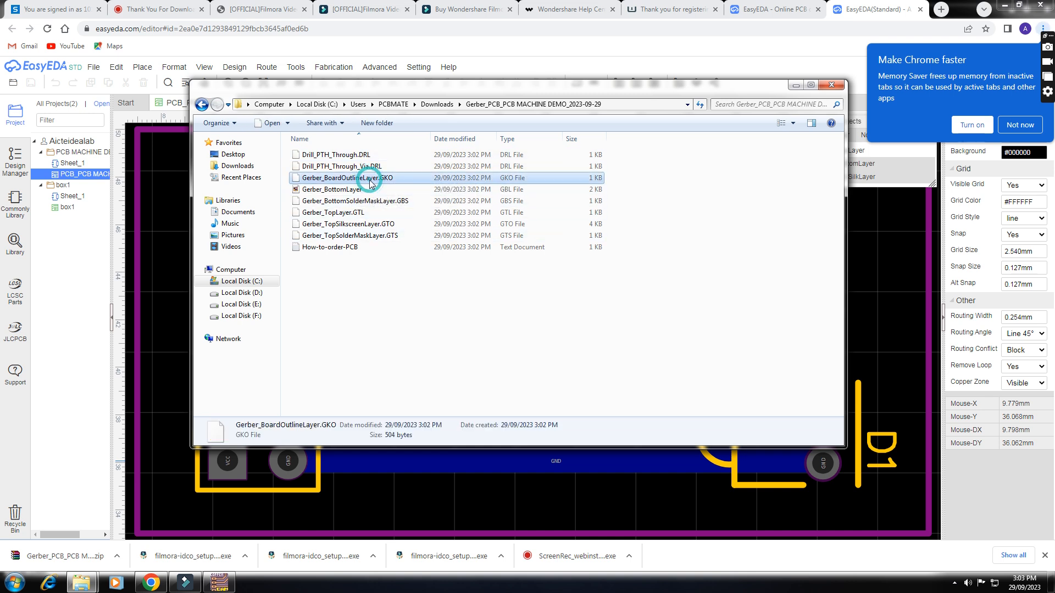
left_click(356, 191)
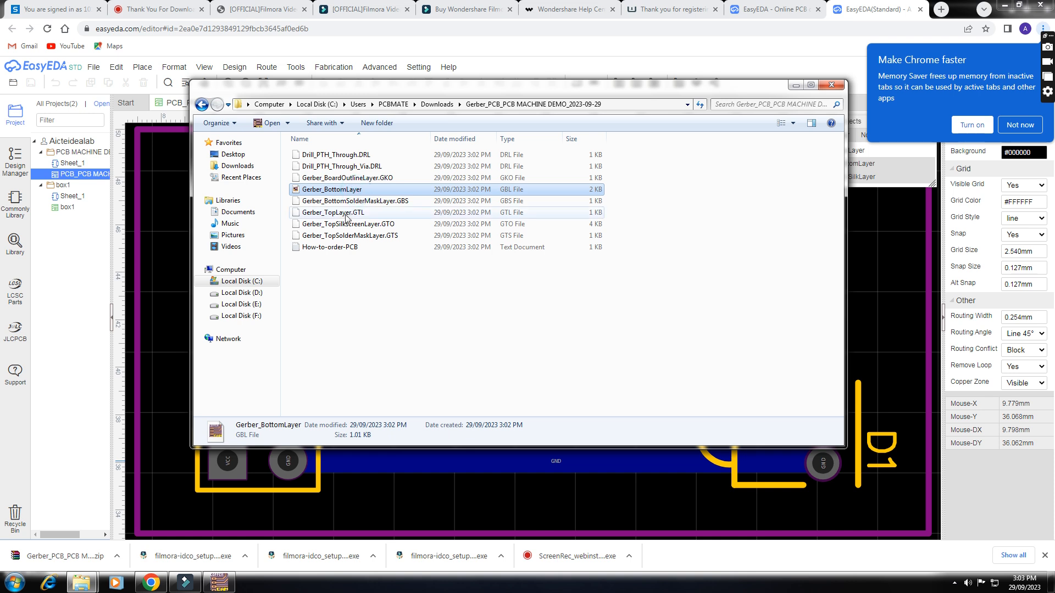
left_click(344, 215)
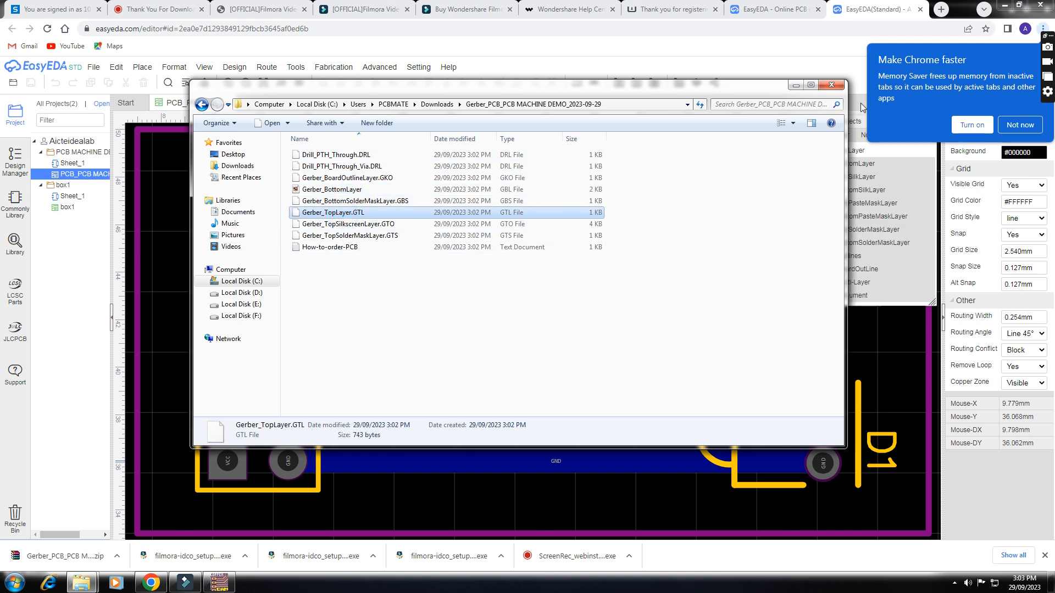
left_click(830, 86)
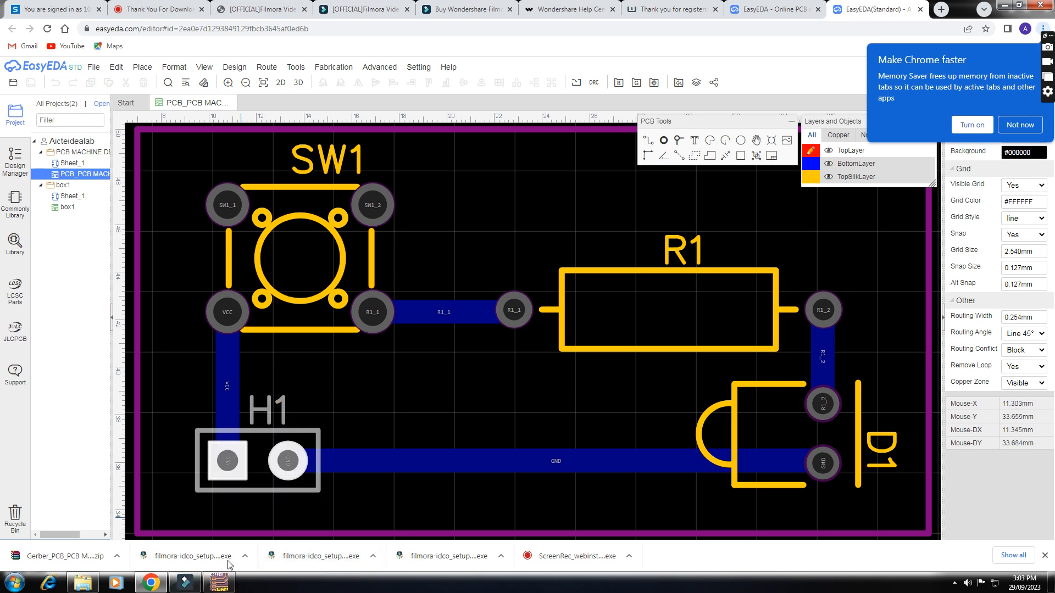
- Switch to CopperCAM and open Gerber_BottomLayer from the PCB MACHINE DEMO Gerber folder as a new circuit
left_click(218, 583)
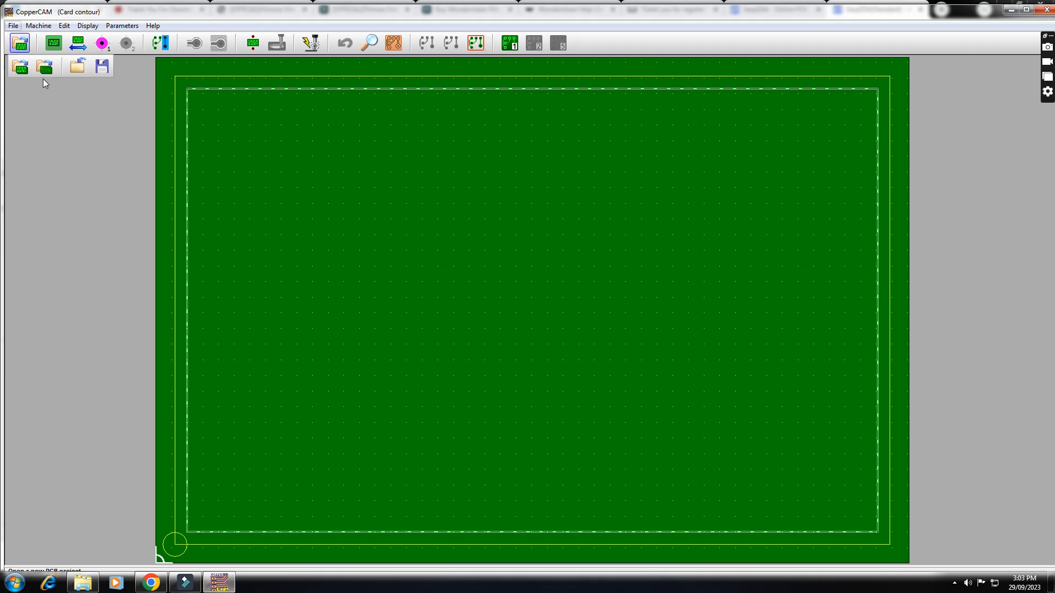
left_click(13, 26)
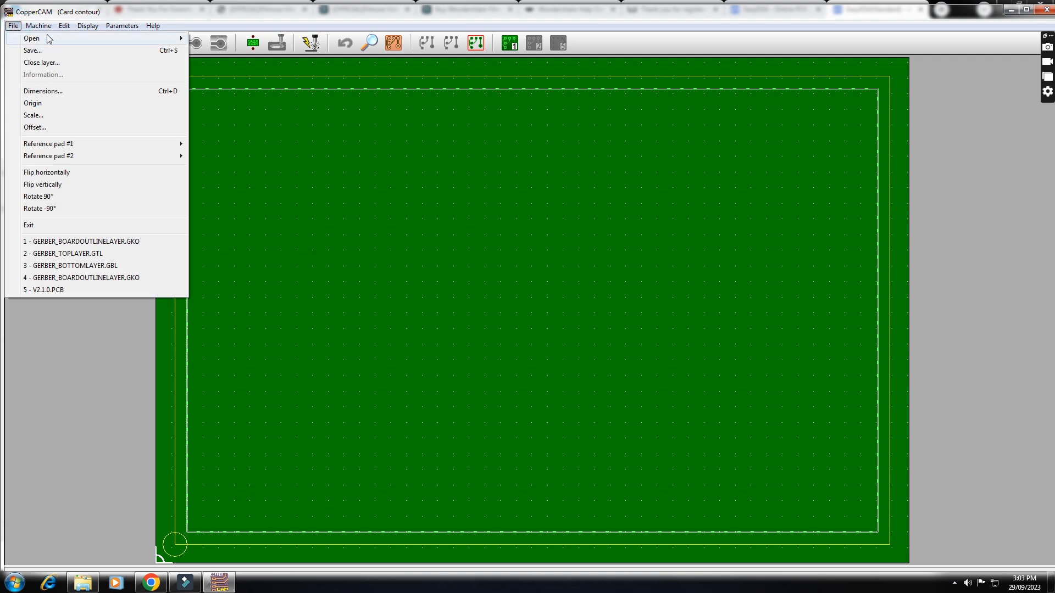
mouse_move(52, 37)
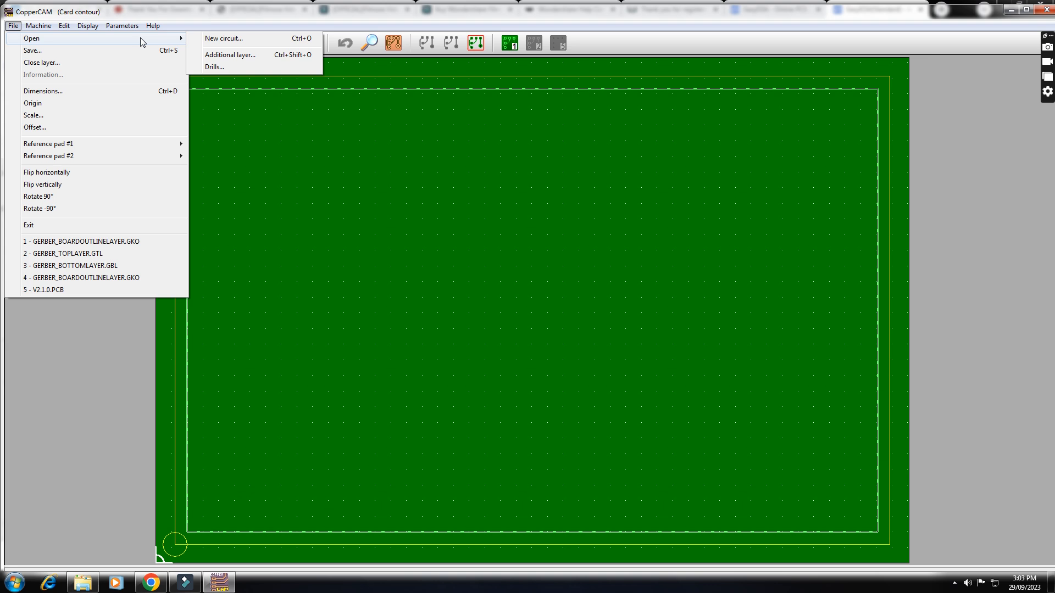
left_click(223, 39)
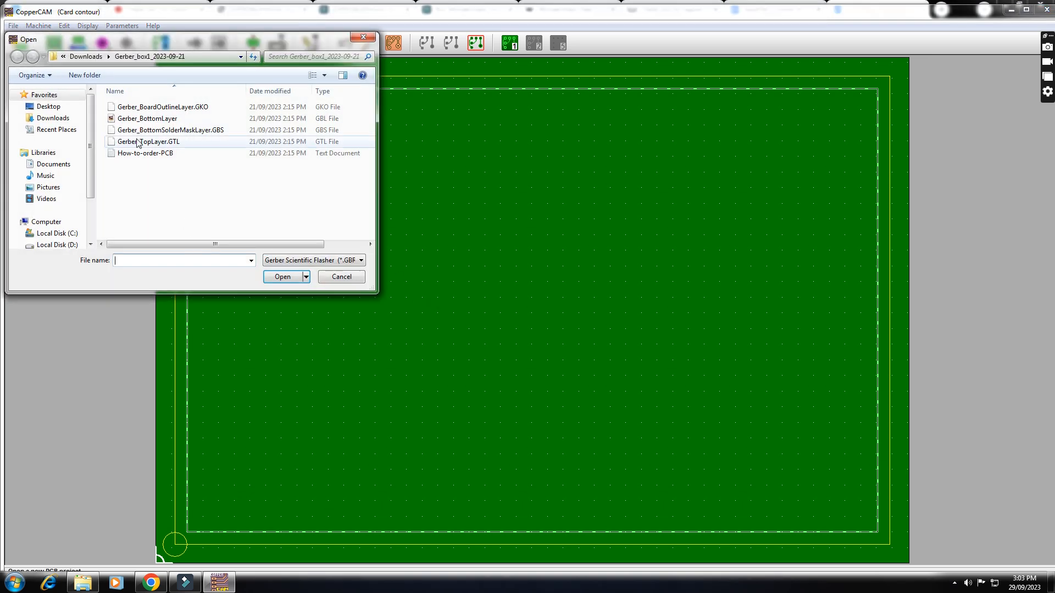
left_click(64, 120)
double_click(146, 120)
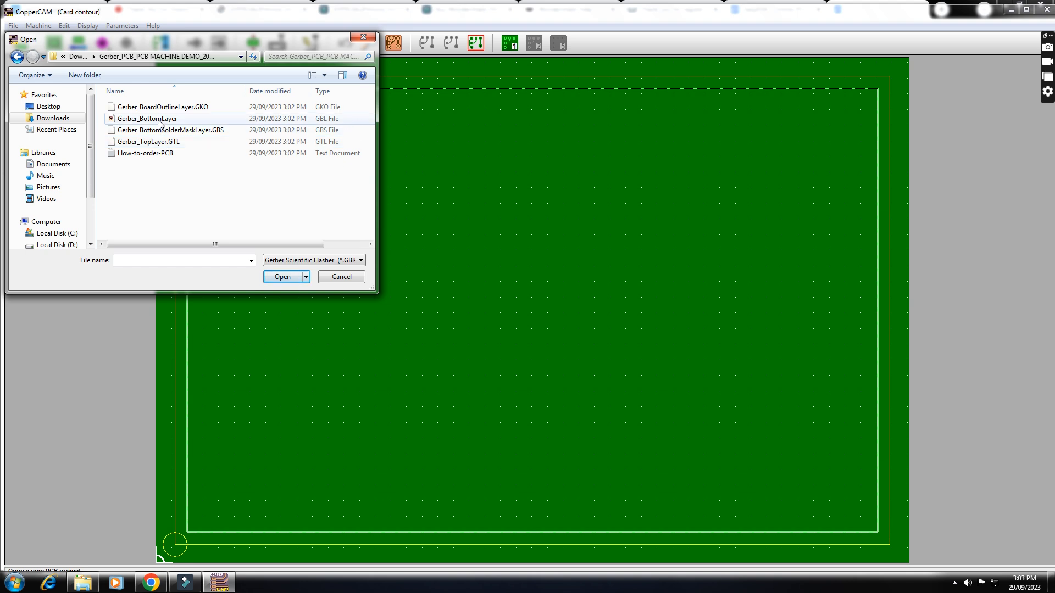
left_click(156, 144)
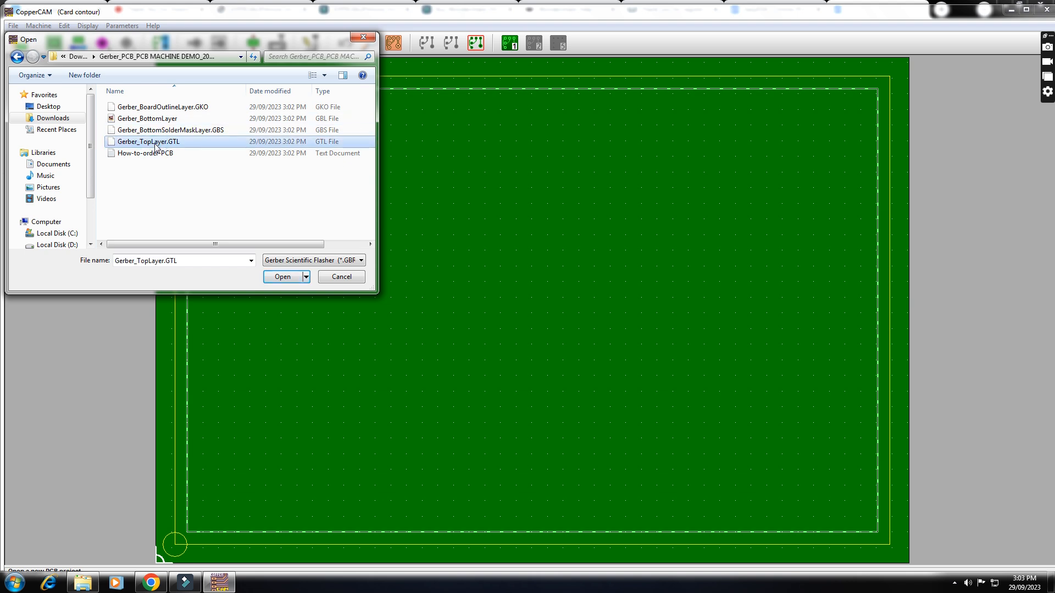
left_click(164, 120)
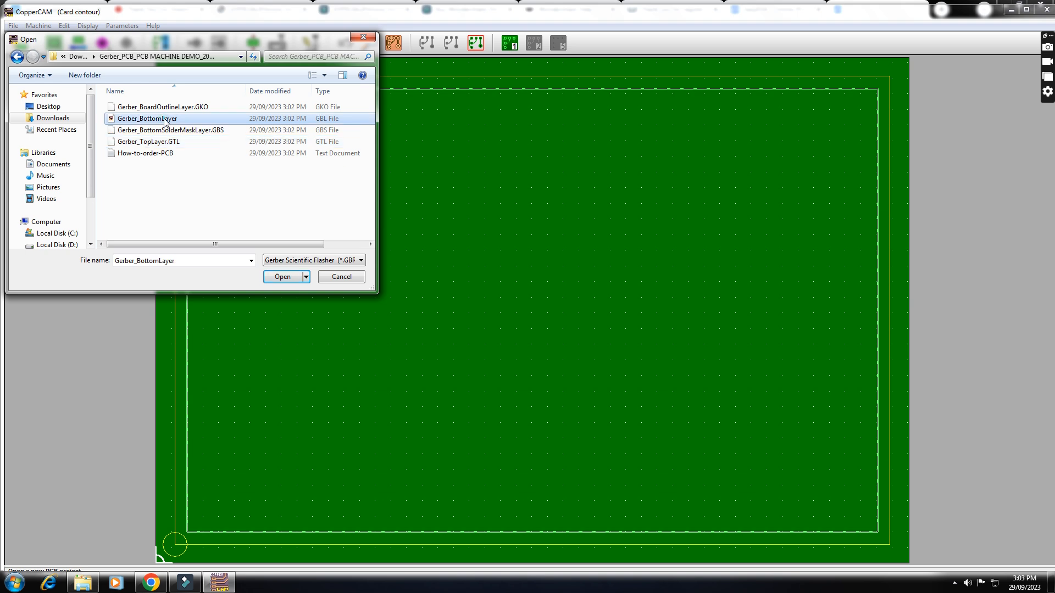
left_click(283, 278)
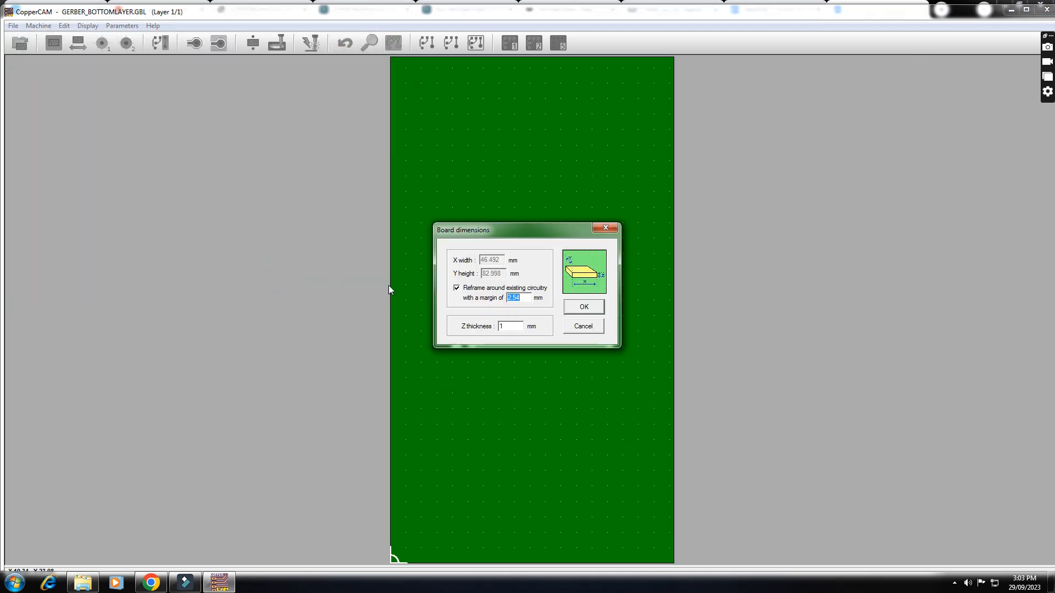
- Accept the board dimensions with a 2.54 mm margin and 1 mm thickness, keeping the tools' existing drilling and cutting depths
left_click(598, 309)
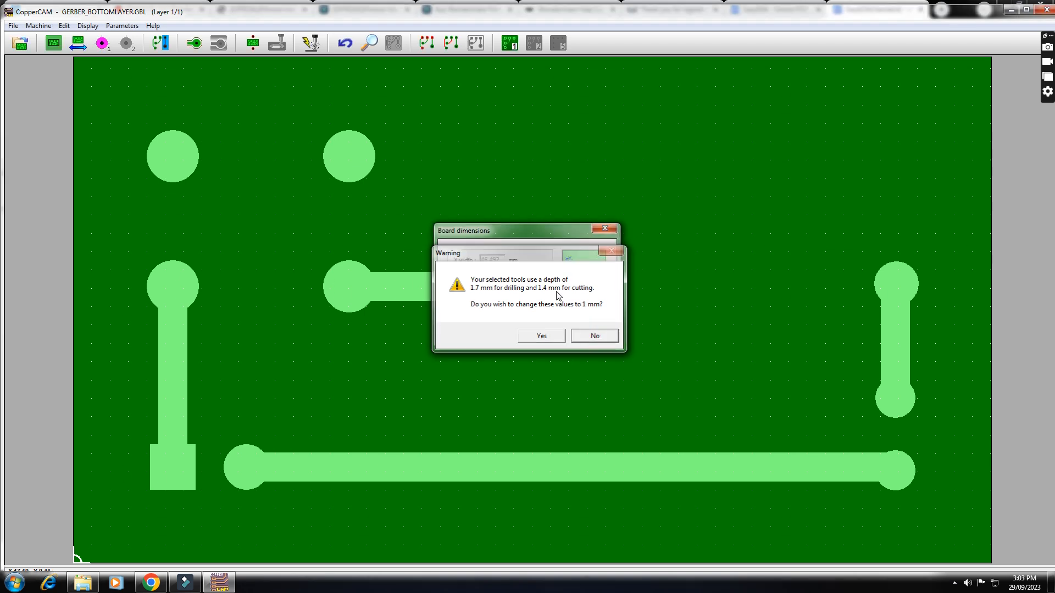
left_click(581, 336)
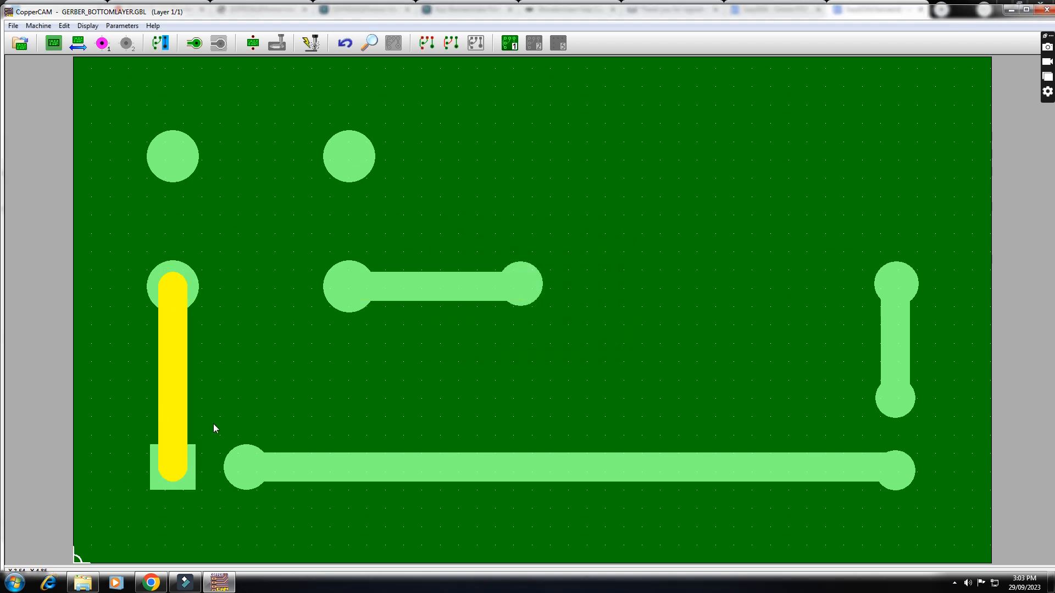
left_click(181, 282)
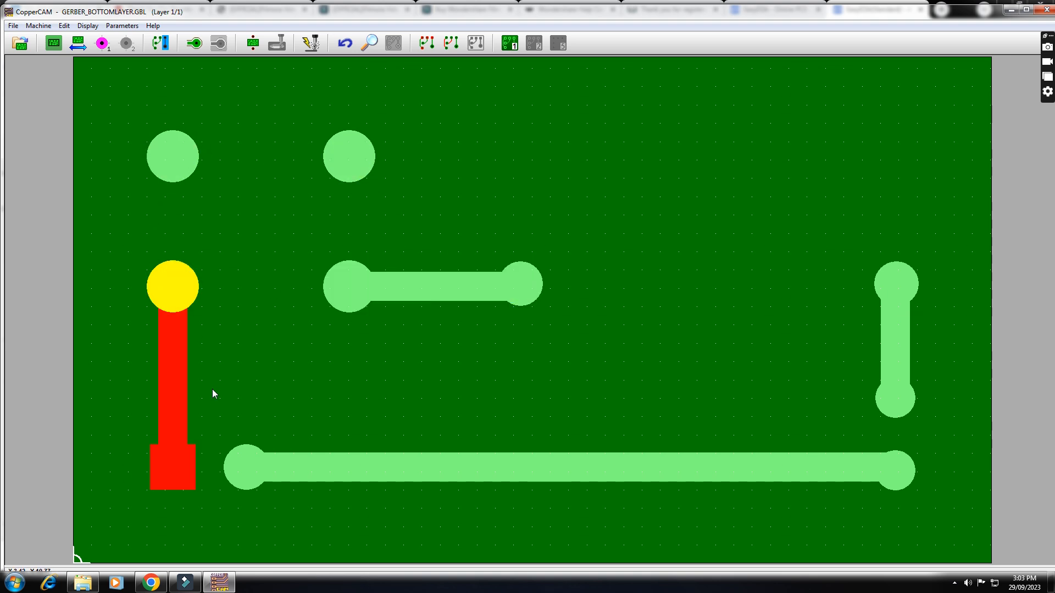
- Import Drill_PTH_Through.DRL as the drill layer of the circuit and accept the import as valid
left_click(11, 26)
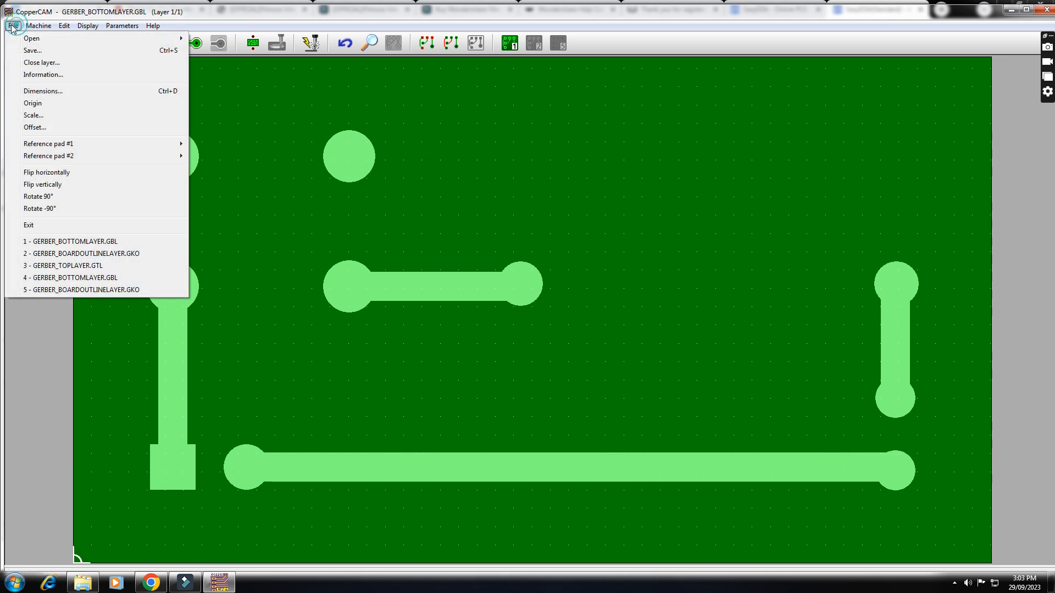
mouse_move(91, 40)
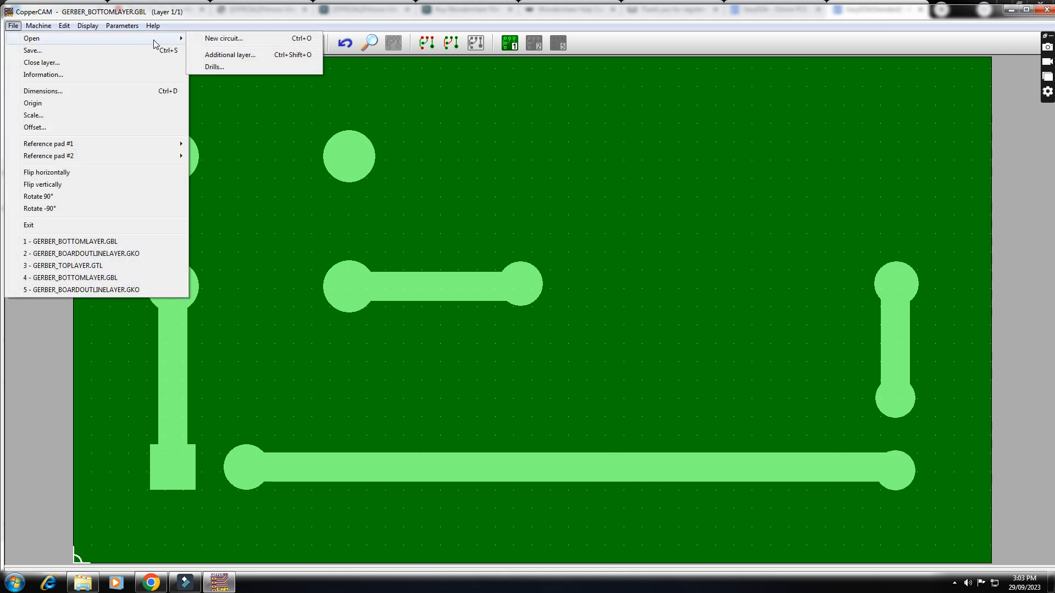
left_click(215, 67)
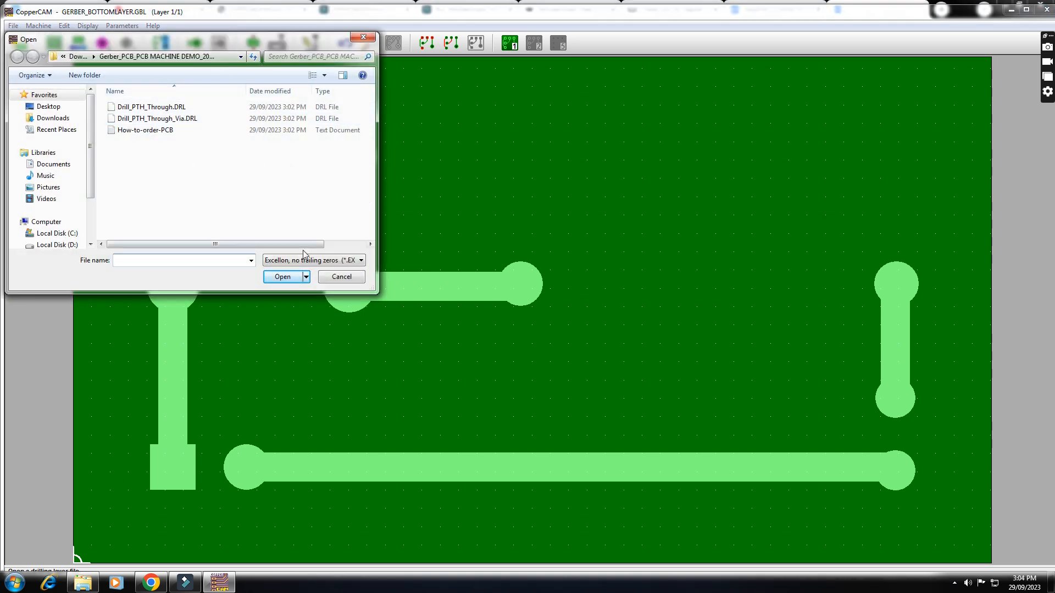
left_click(185, 109)
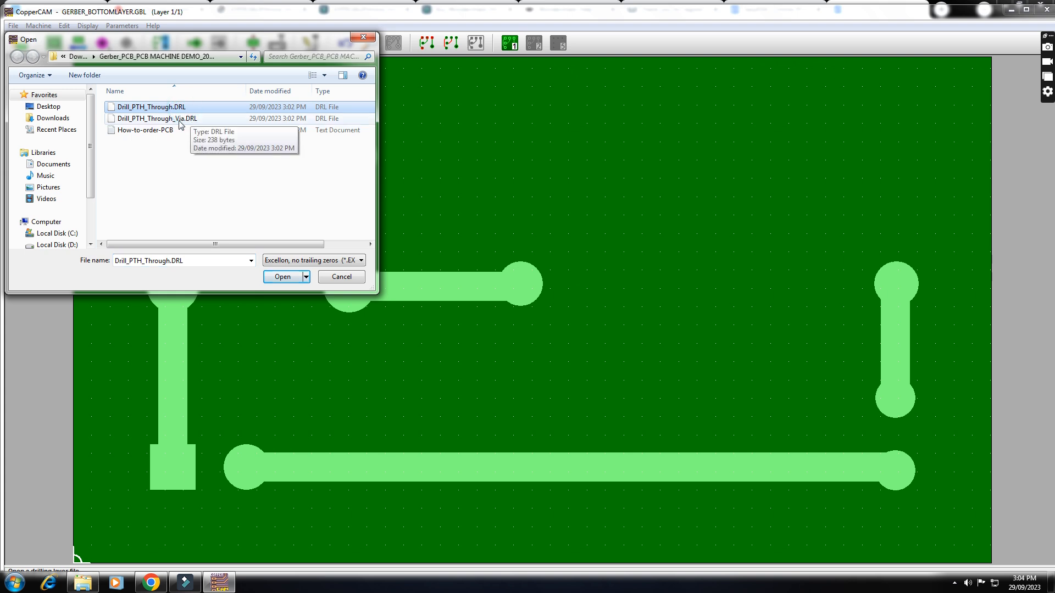
left_click(175, 121)
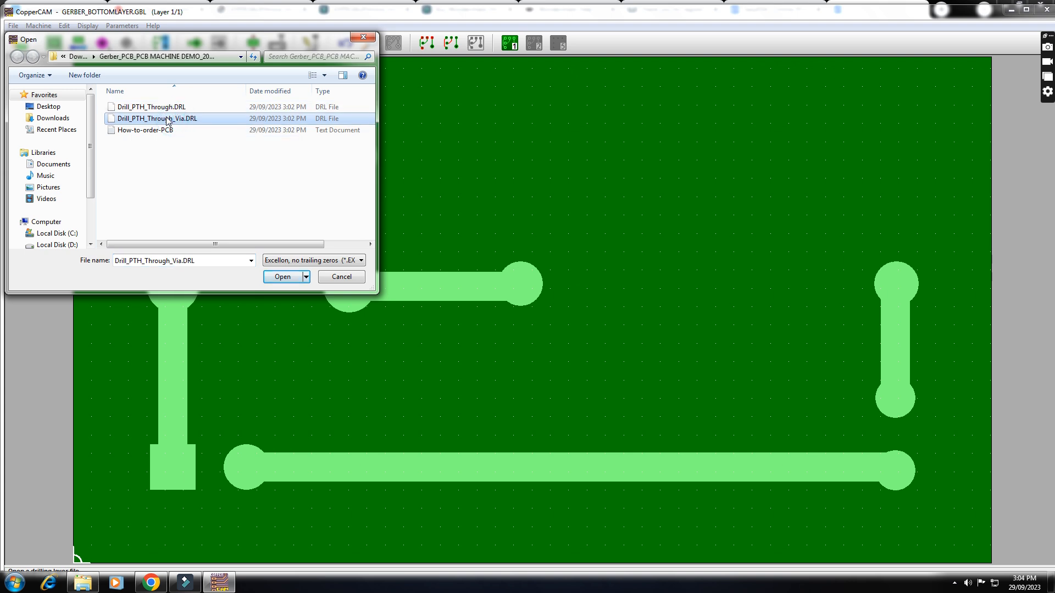
left_click(167, 108)
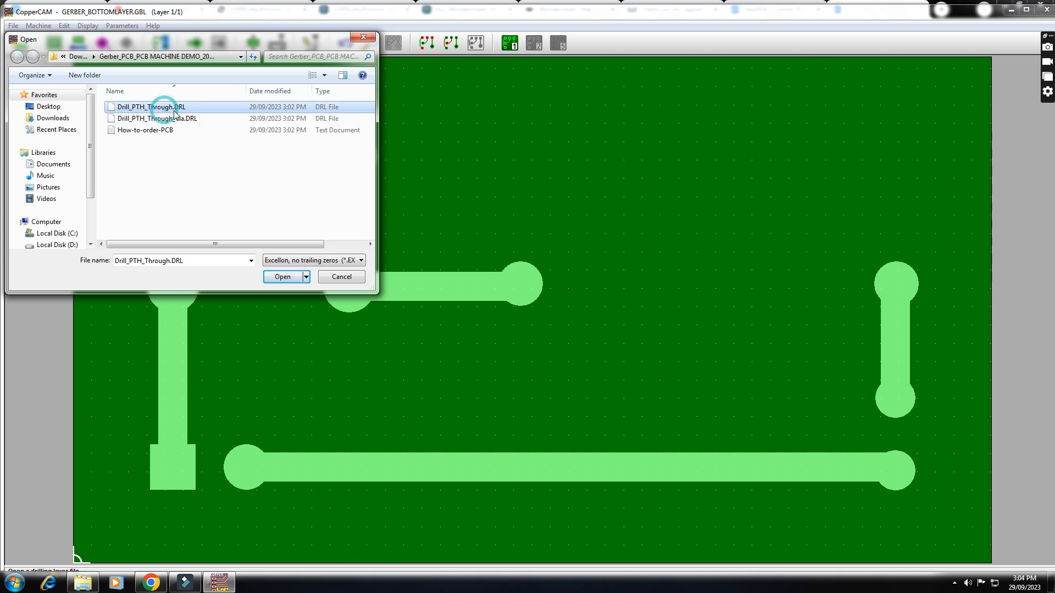
left_click(281, 277)
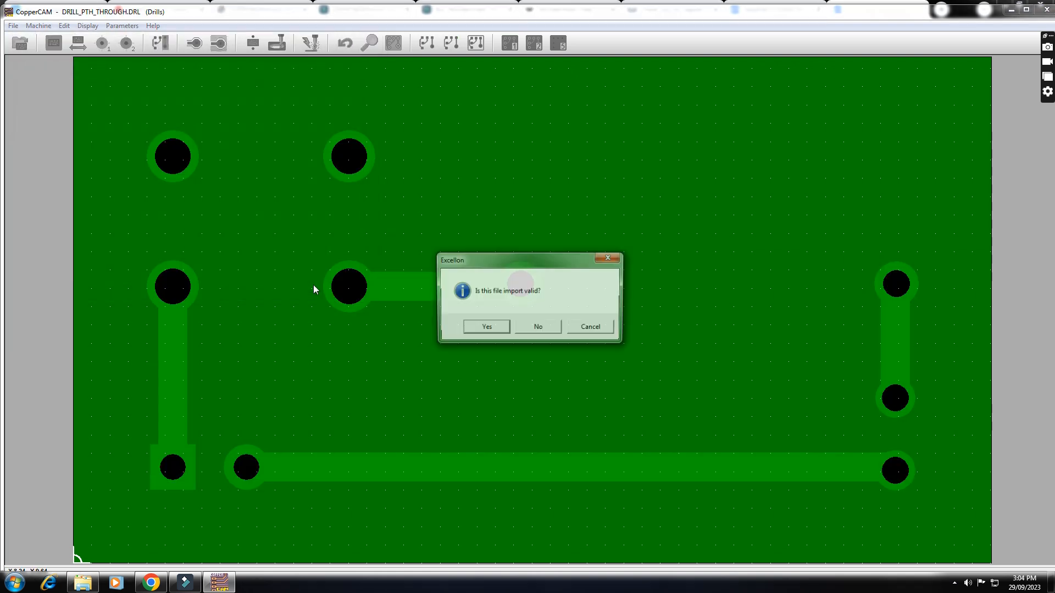
left_click_drag(515, 266, 521, 141)
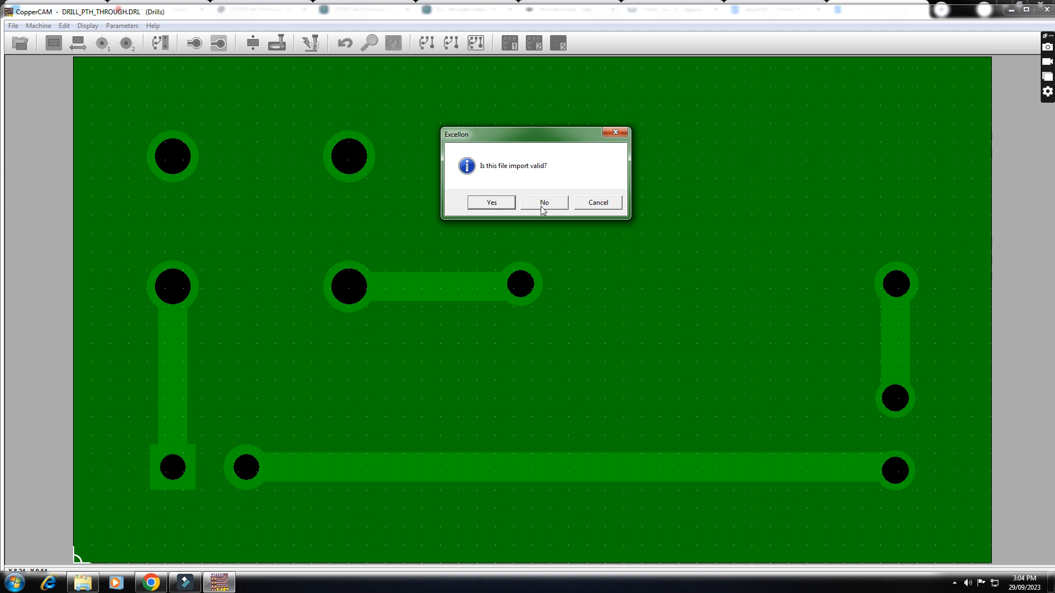
left_click(494, 204)
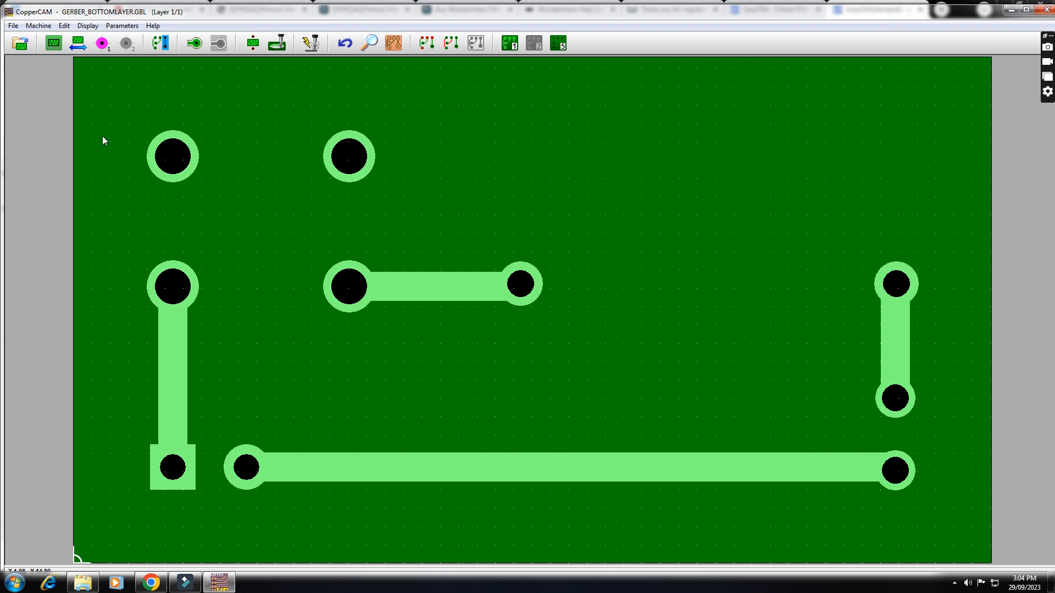
- Add Gerber_BoardOutlineLayer.GKO as an additional layer and confirm both highlighted track nets as card contour paths
left_click(12, 25)
left_click(43, 38)
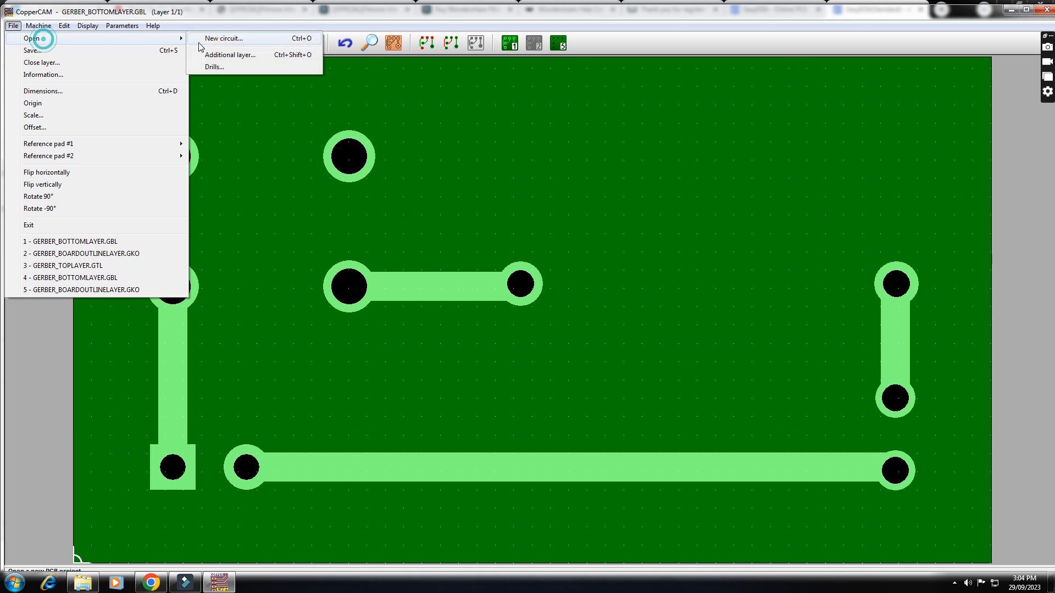
left_click(234, 56)
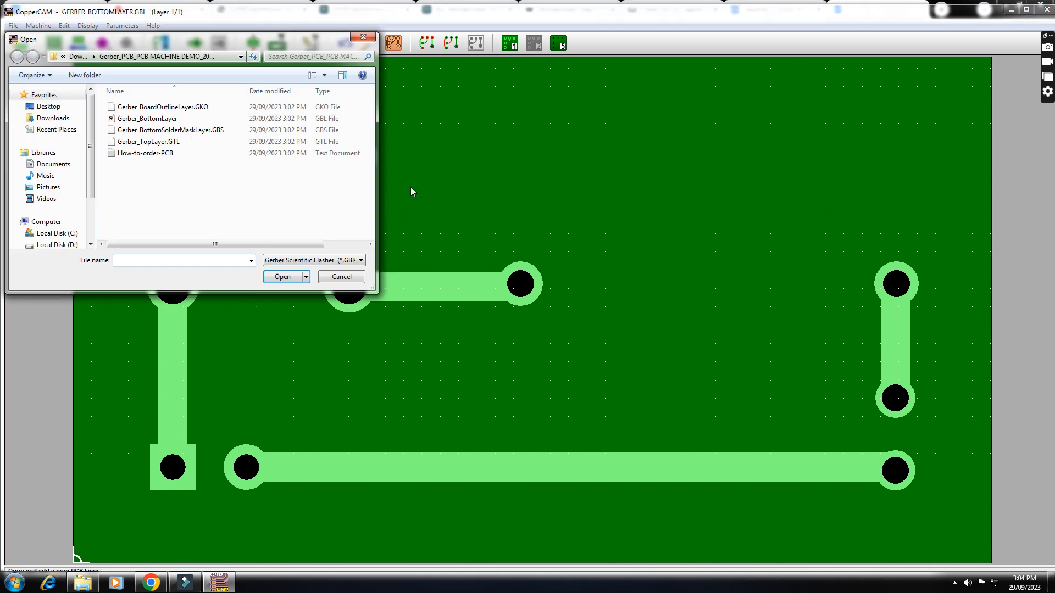
left_click(165, 108)
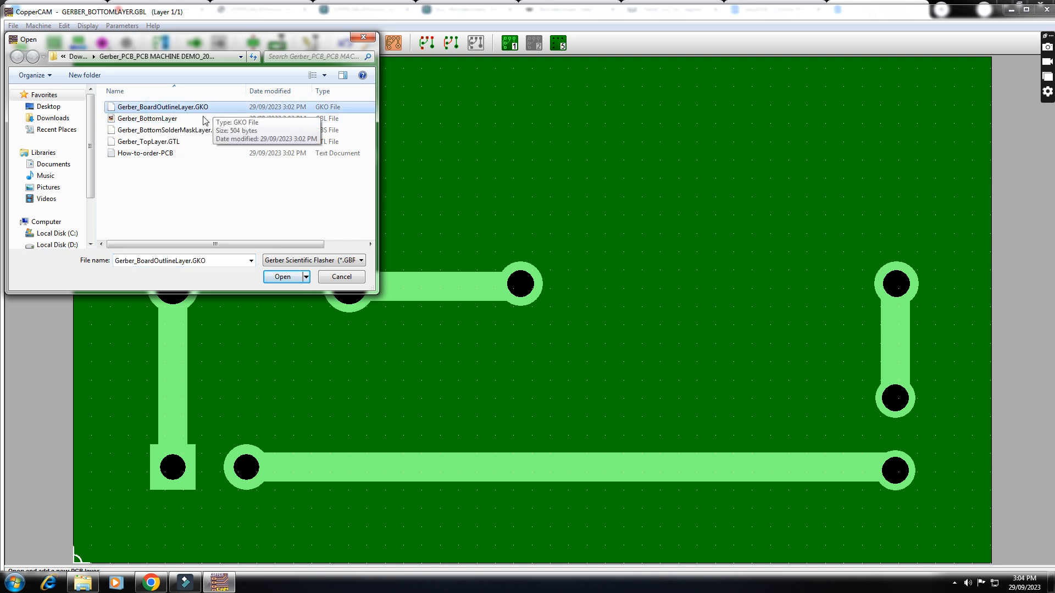
left_click(297, 259)
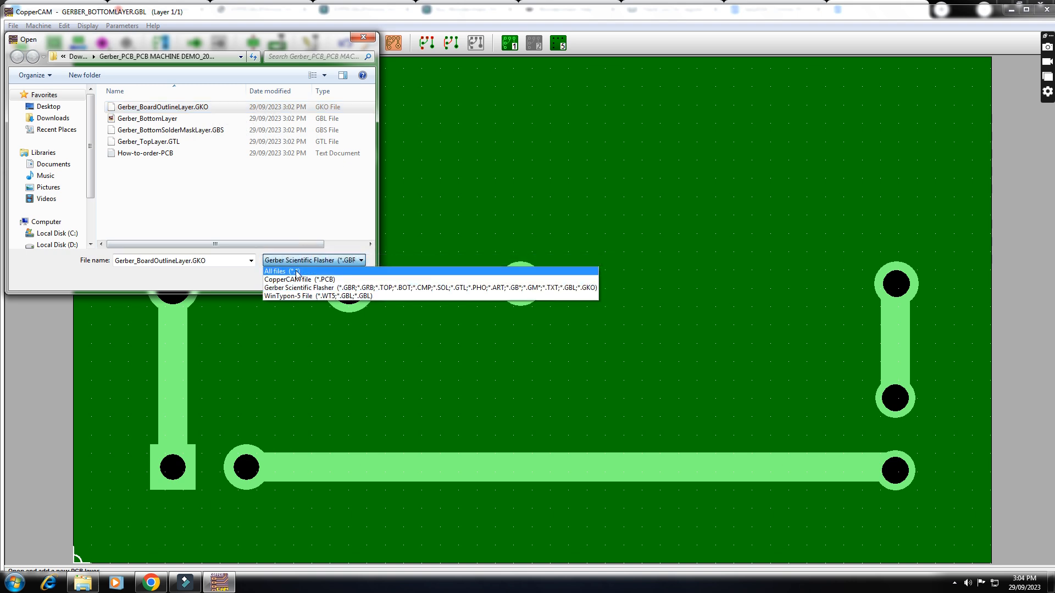
left_click(263, 207)
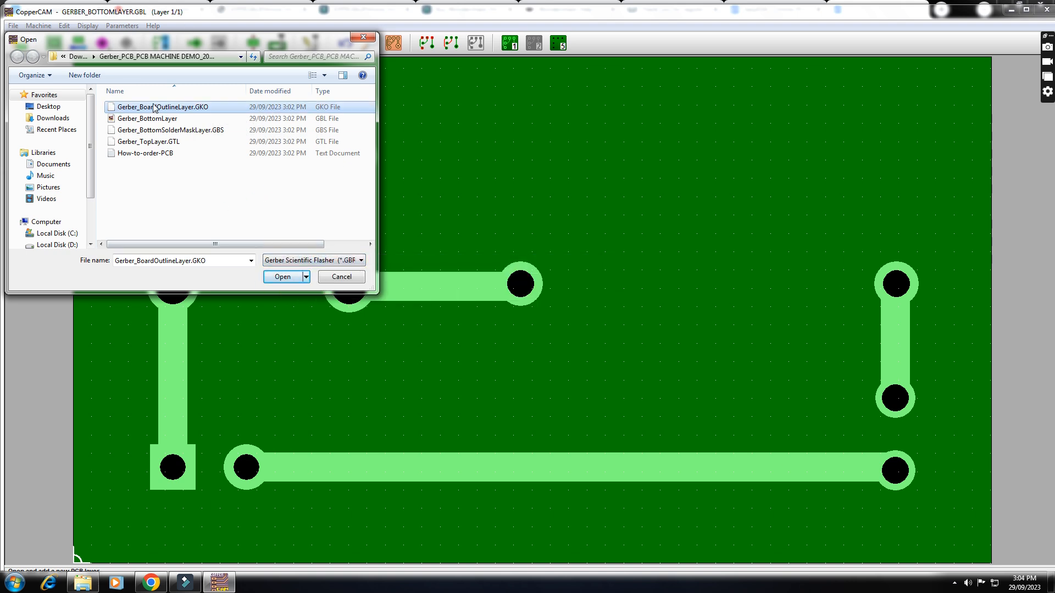
left_click(282, 277)
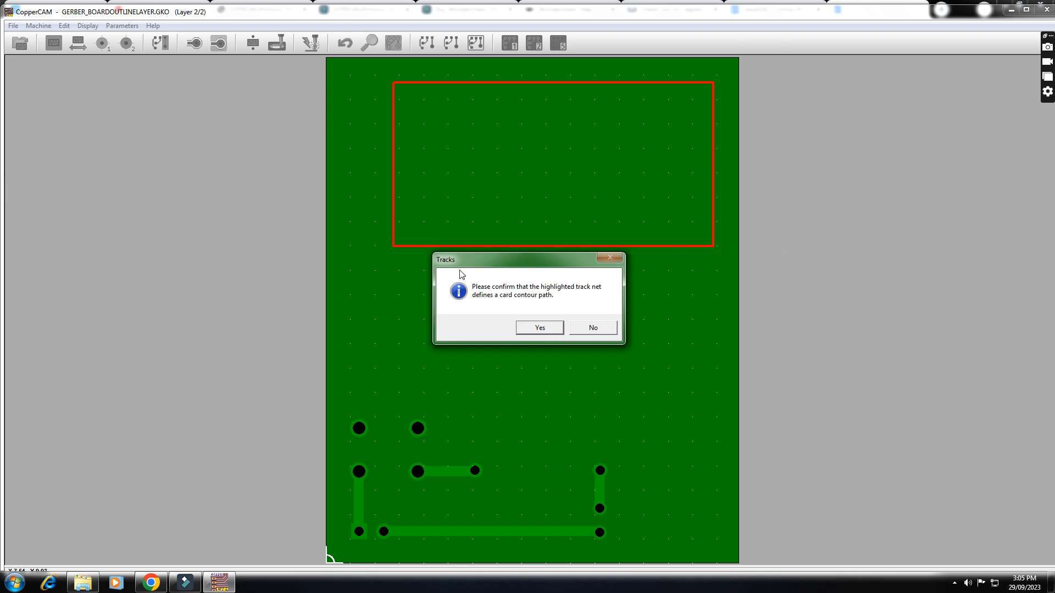
left_click(540, 329)
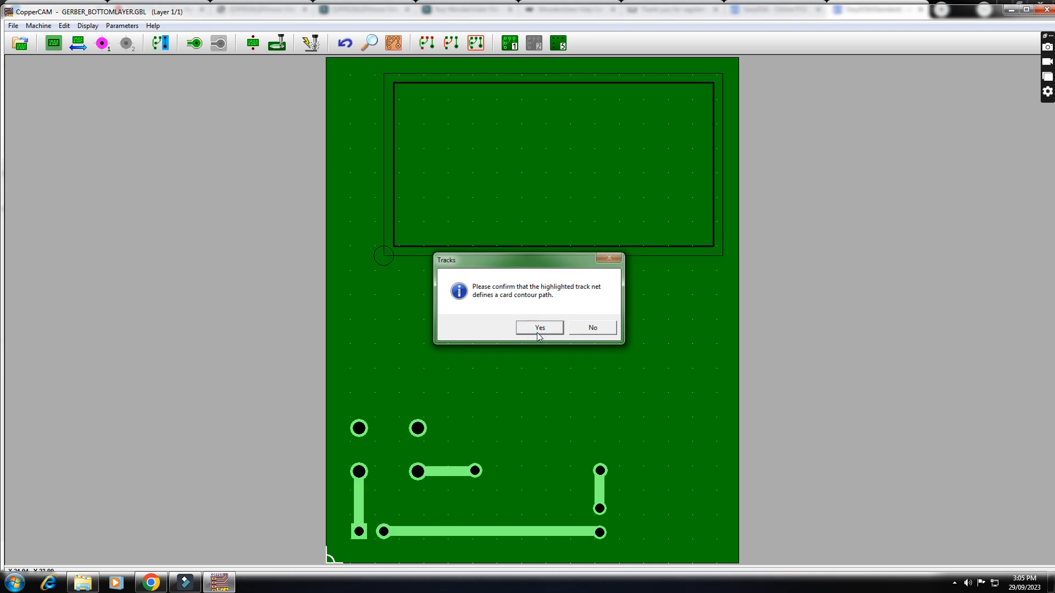
left_click(544, 329)
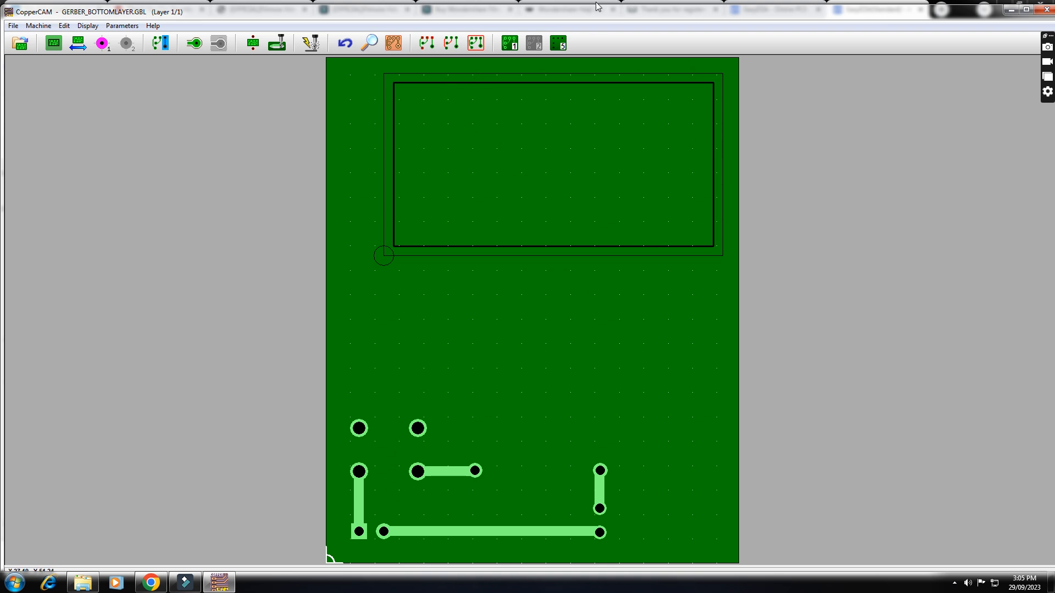
- Shift the card contour on the cutout layer manually so it surrounds the tracks, and refit the board dimensions around it
mouse_move(555, 45)
left_click(88, 26)
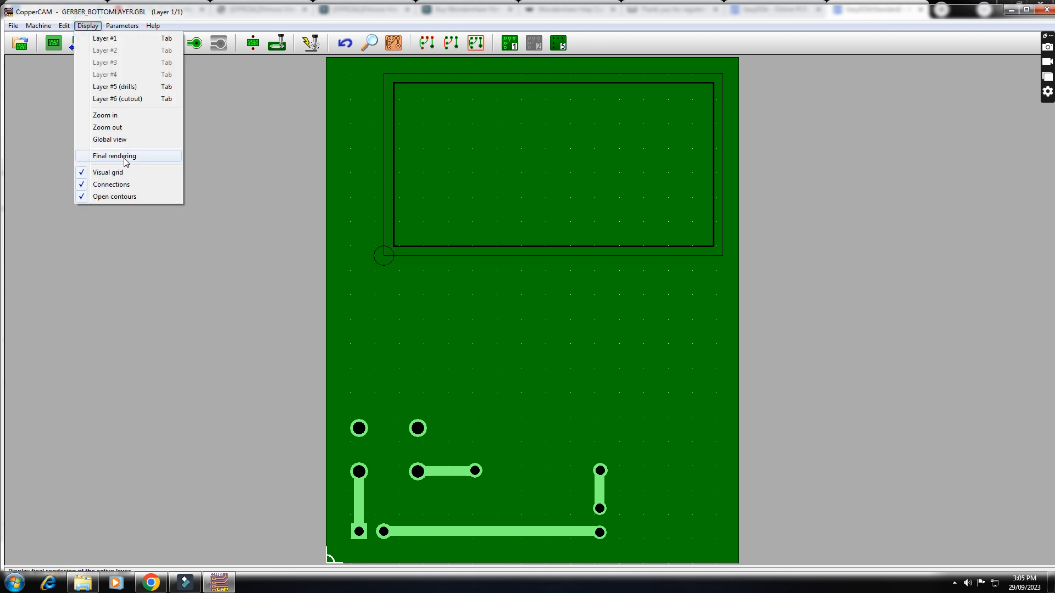
left_click(122, 100)
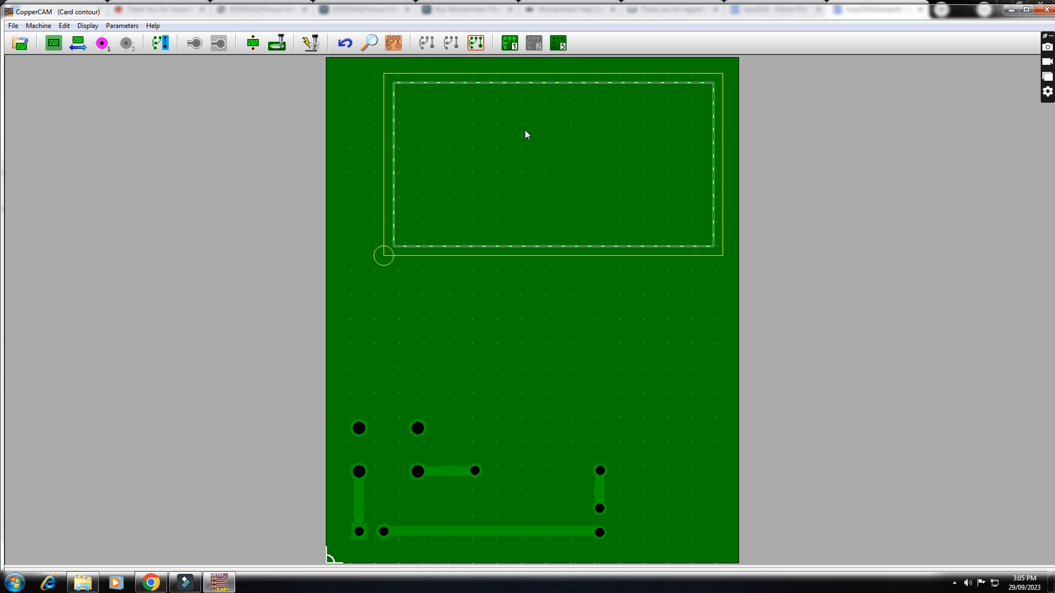
left_click(14, 26)
left_click(60, 127)
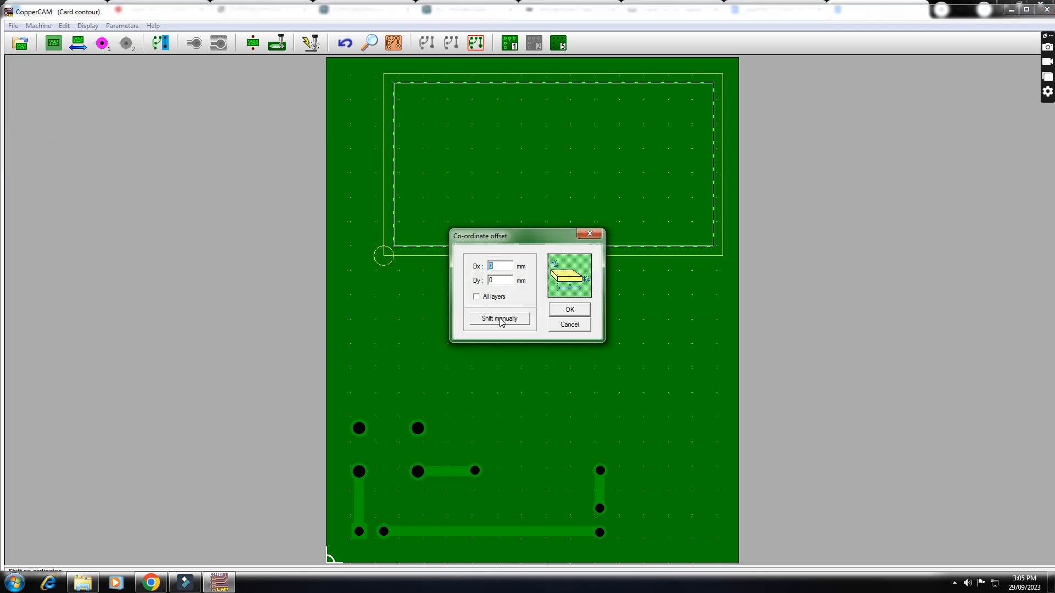
left_click(501, 318)
left_click_drag(564, 154, 495, 476)
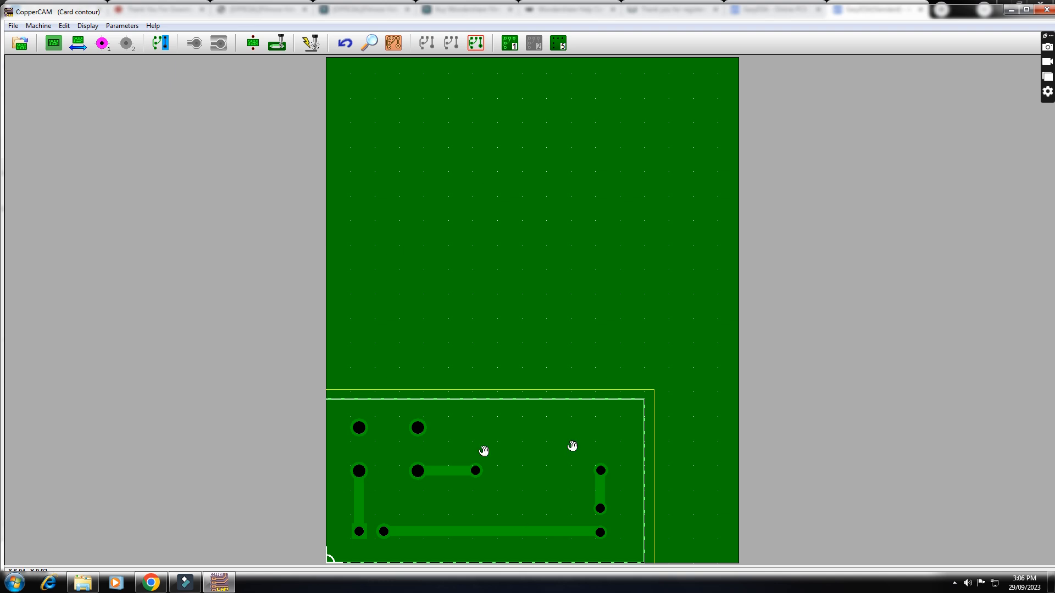
mouse_move(56, 48)
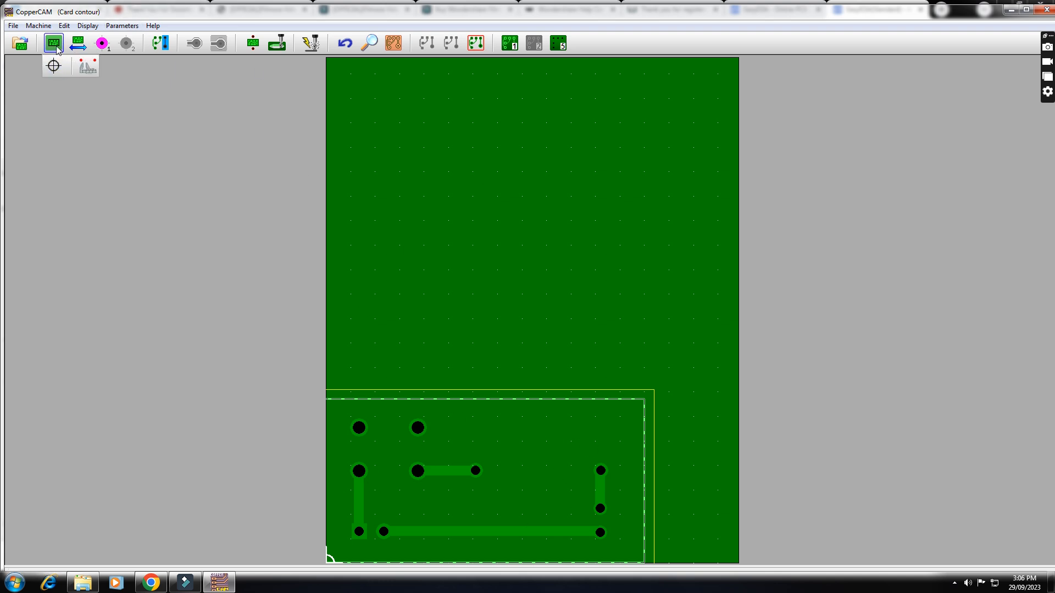
left_click(57, 49)
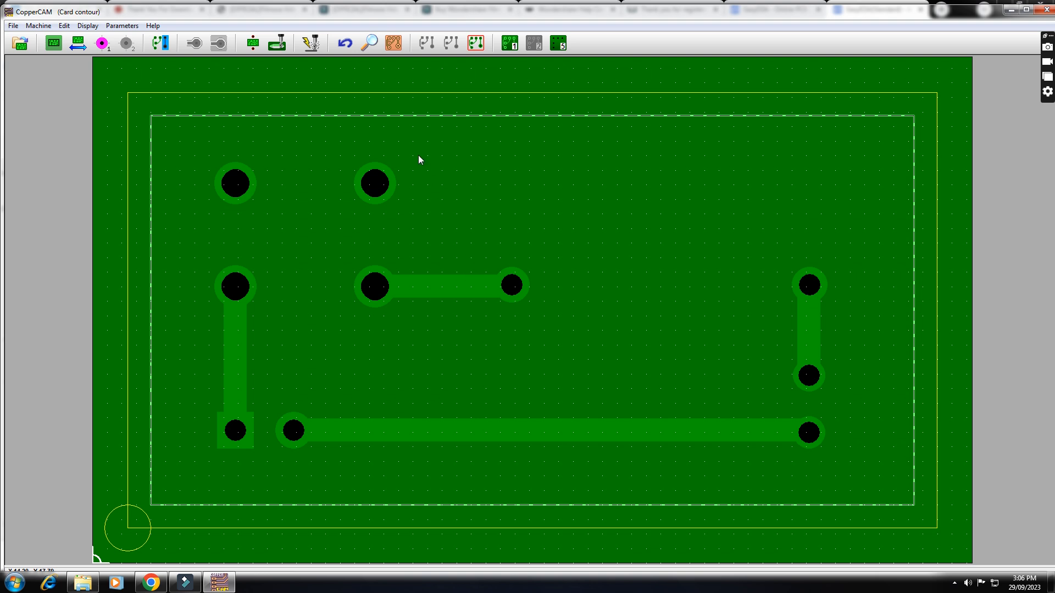
- Examine the bottom-layer tracks on layer 1 and the holes on the drill layer, and return to layer 1
left_click(508, 44)
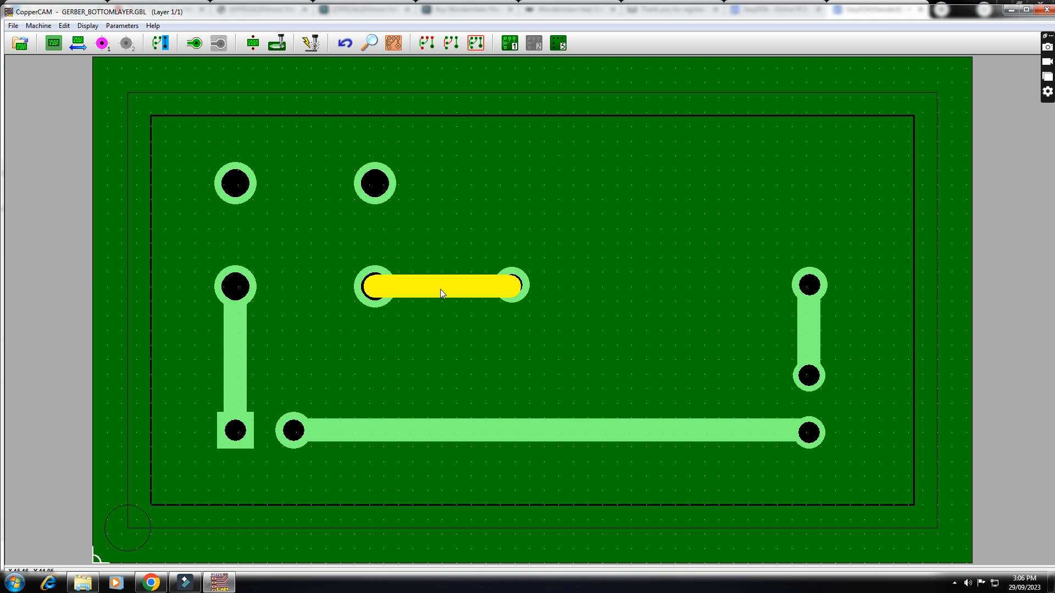
mouse_move(440, 289)
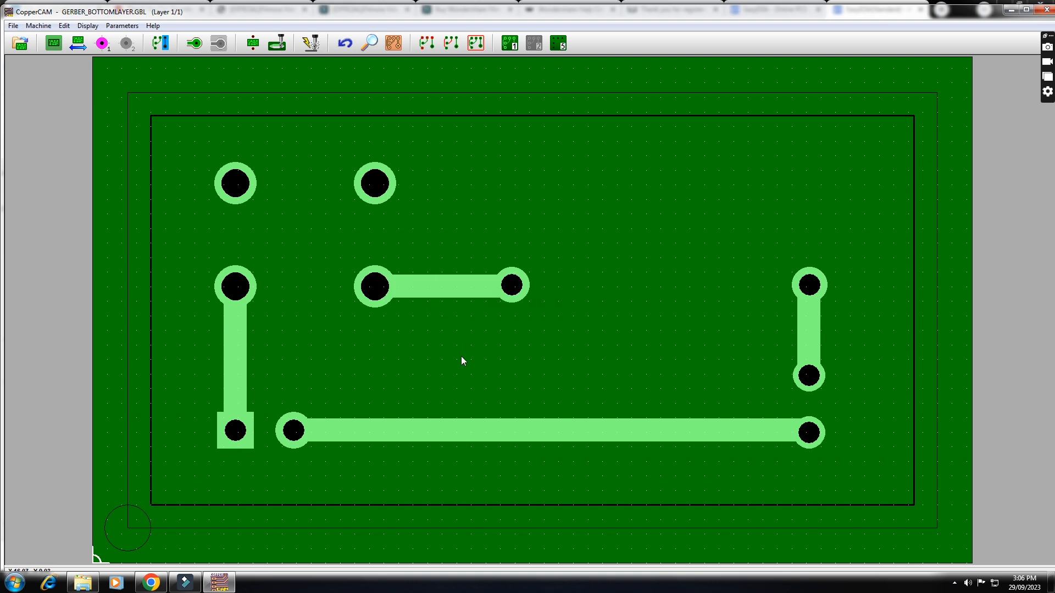
left_click(554, 47)
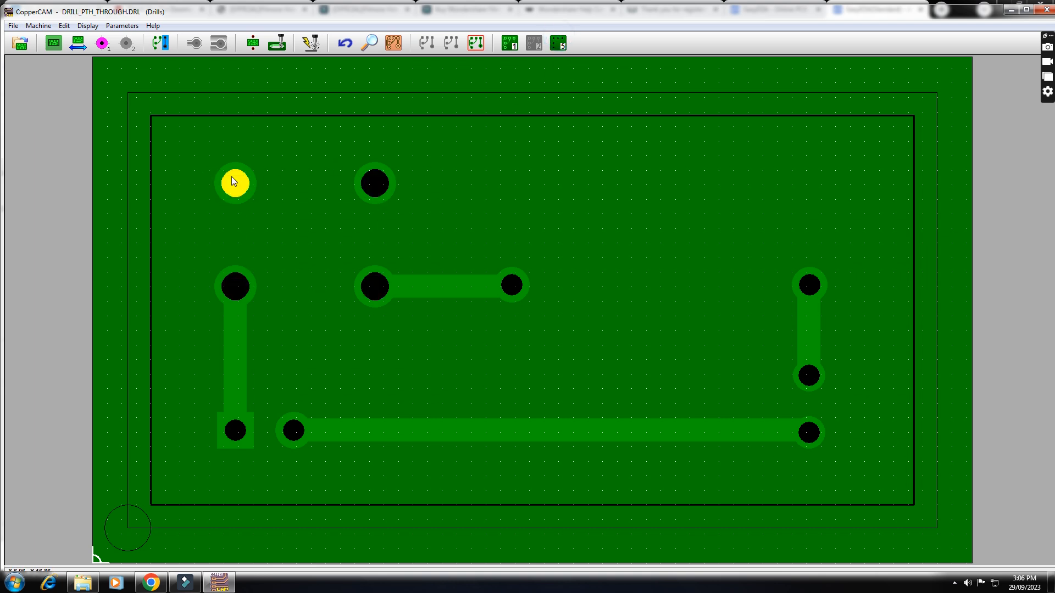
mouse_move(234, 182)
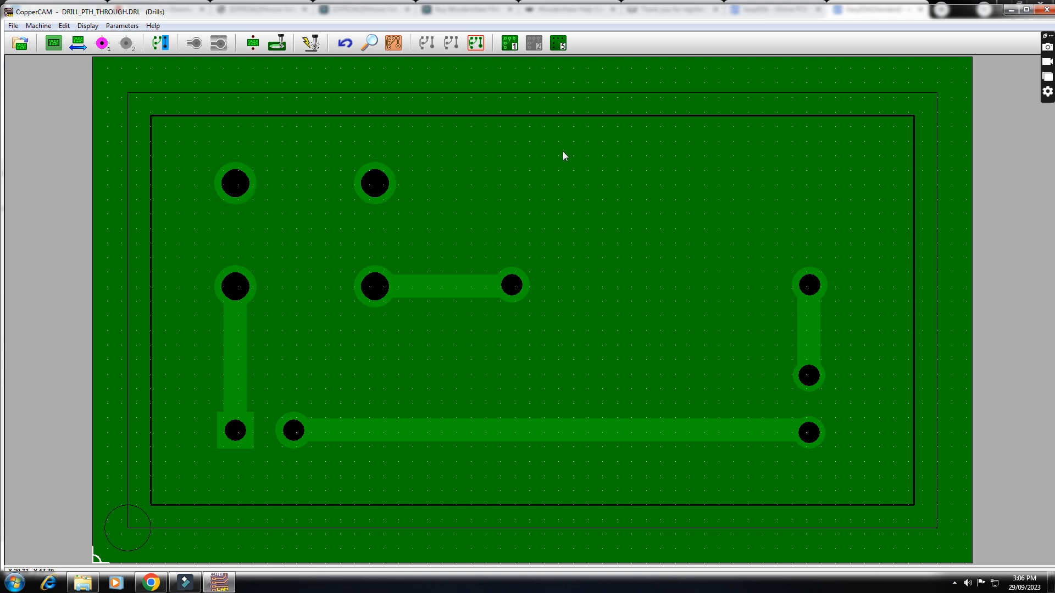
mouse_move(517, 45)
left_click(510, 42)
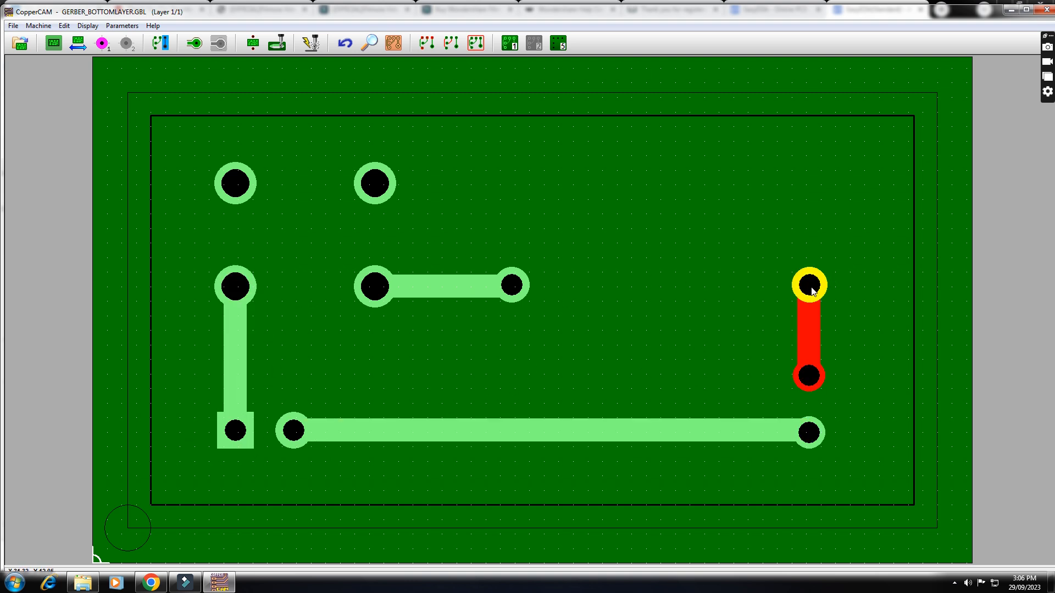
- Edit all pads identical to the isolated pad above the short horizontal track, setting their drill diameter to 1.2 mm
right_click(368, 183)
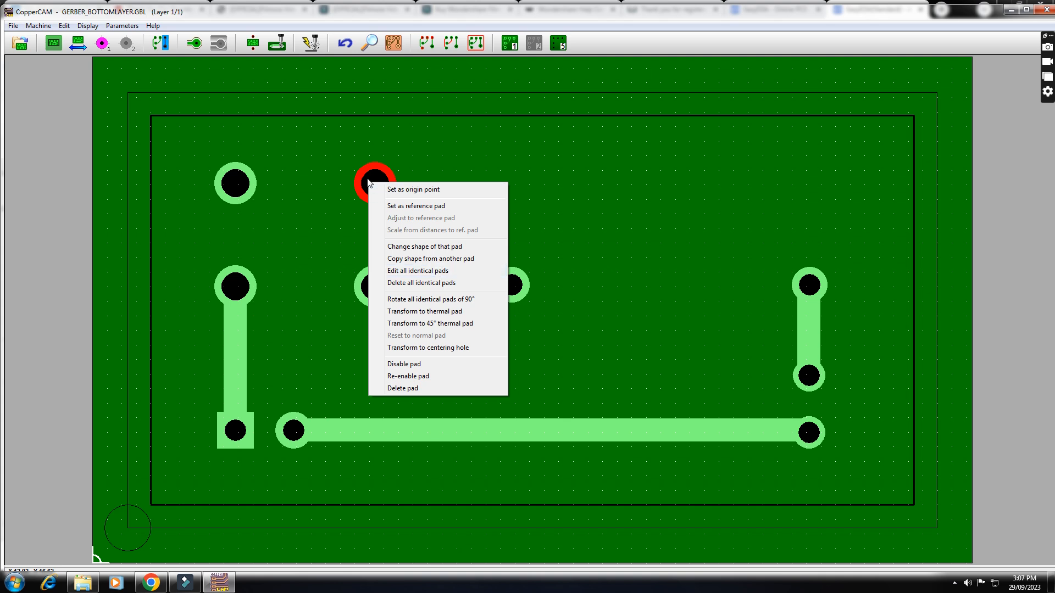
left_click(449, 273)
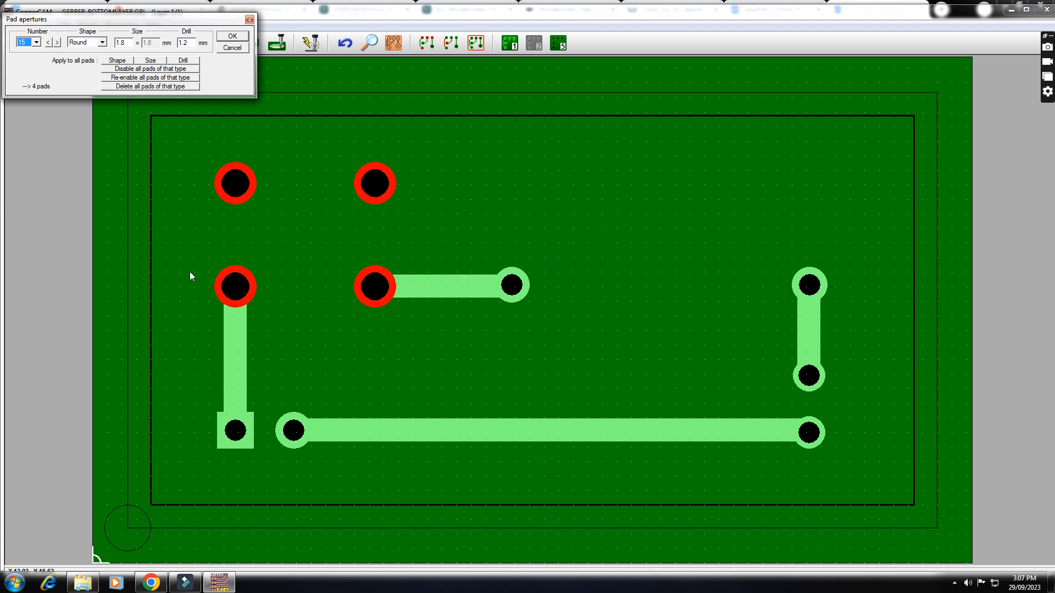
left_click(184, 43)
double_click(182, 44)
type("1")
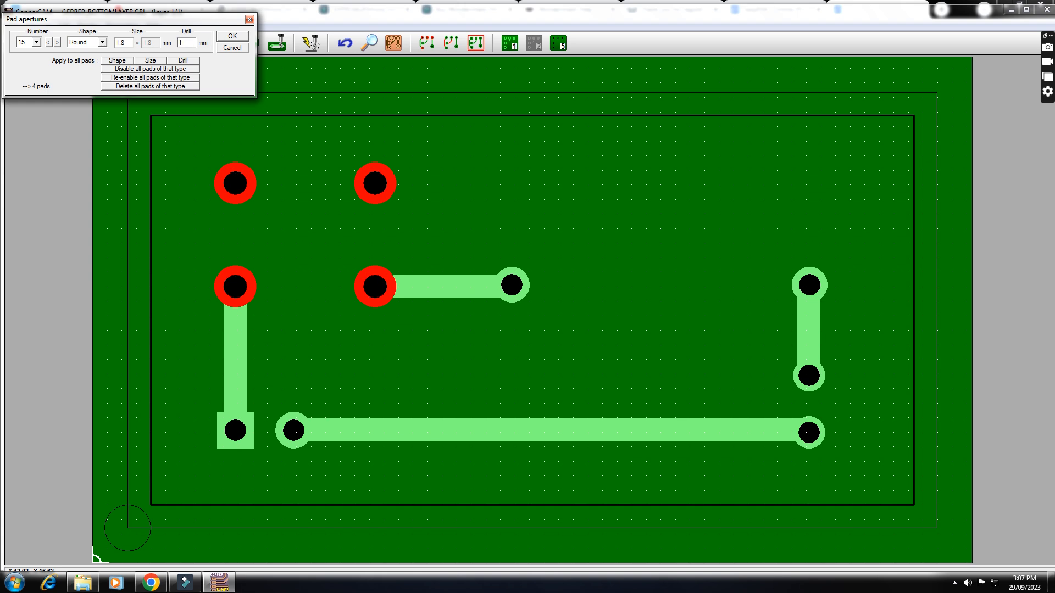
type(".2")
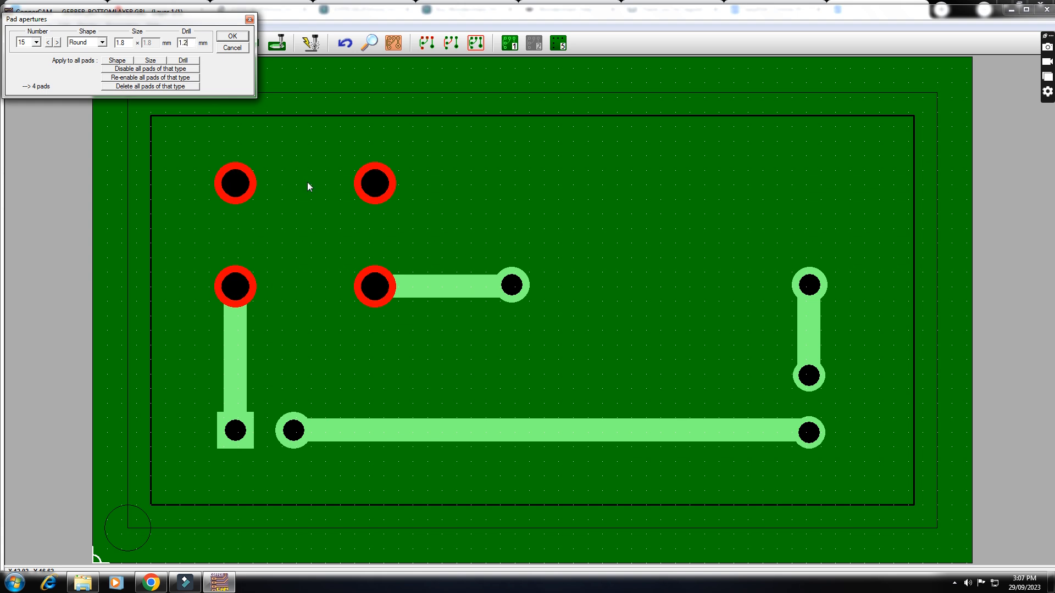
left_click(232, 38)
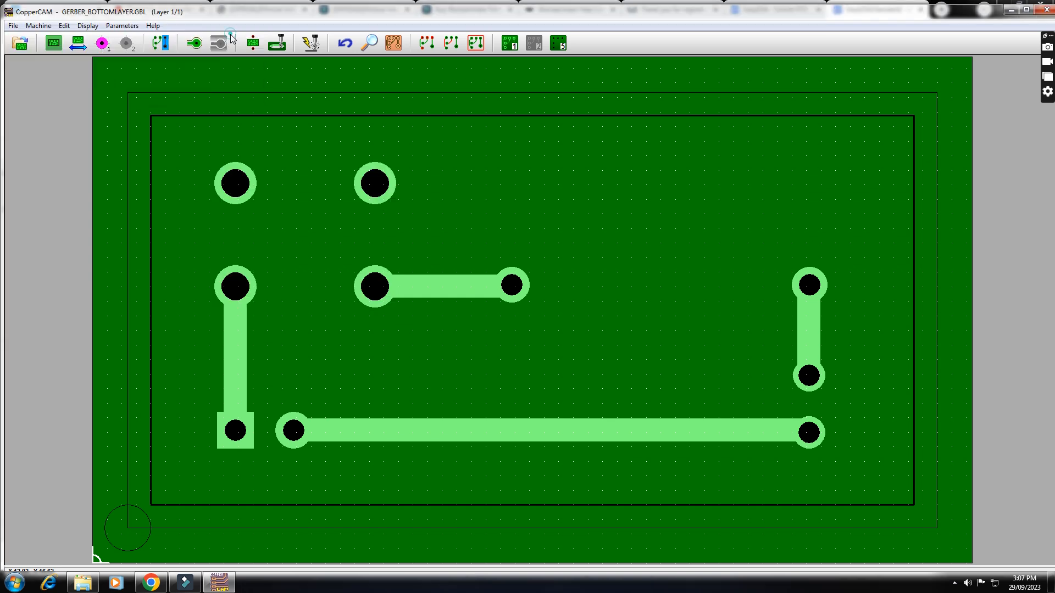
- Edit all pads identical to the upper pad of the short vertical track near the board's right edge, setting their drill diameter to 0.8 mm
right_click(812, 293)
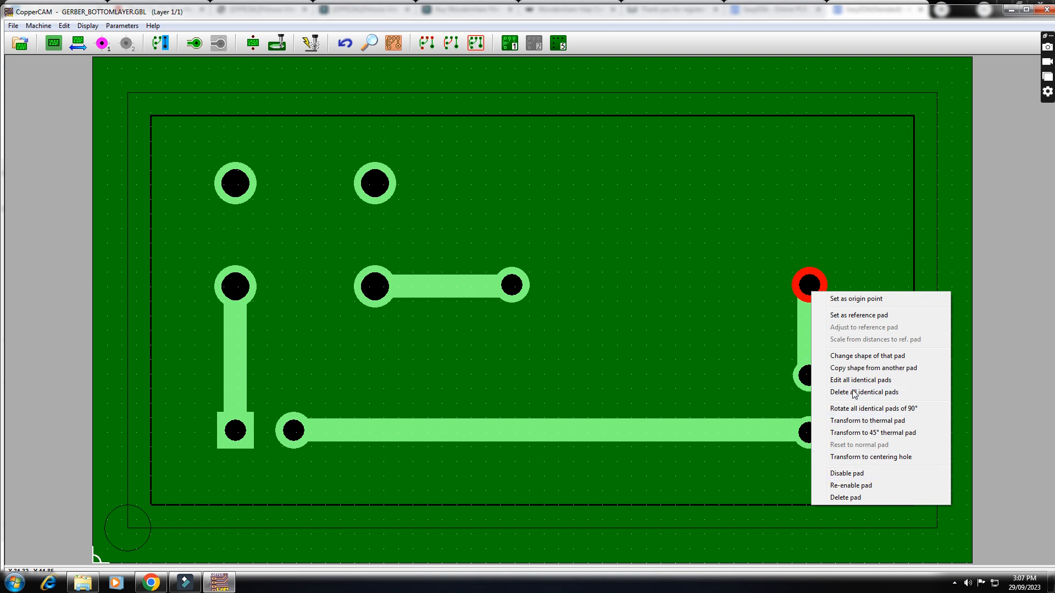
left_click(870, 382)
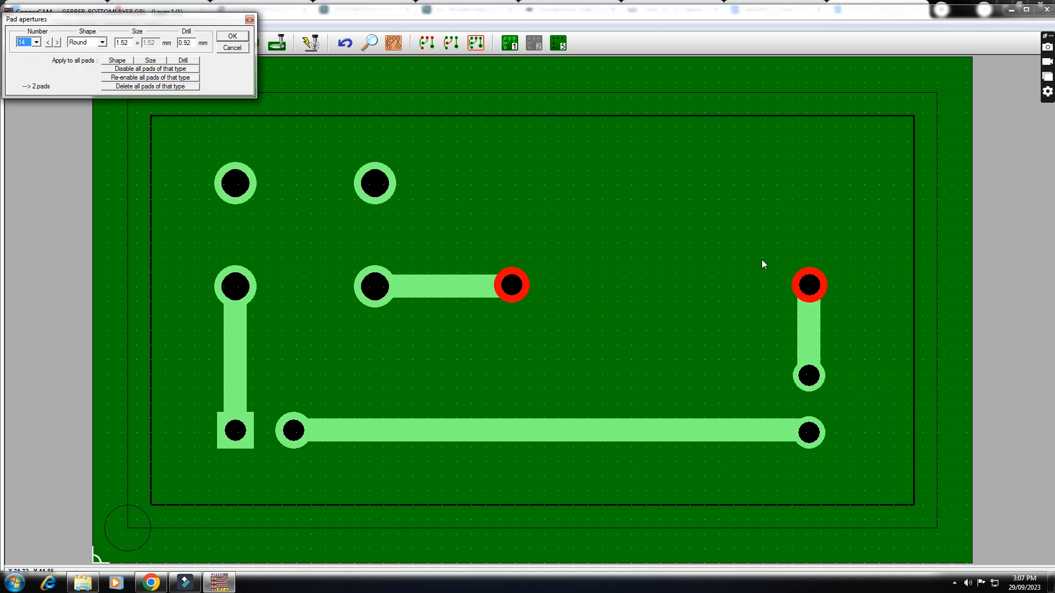
double_click(190, 43)
type("0.8")
left_click(232, 36)
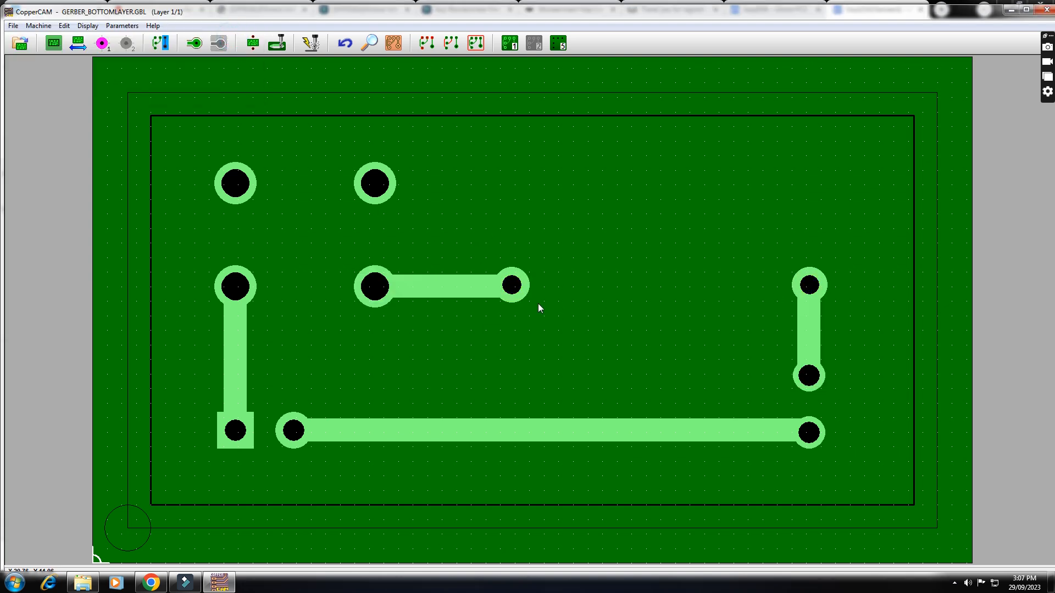
- Copy the 0.8 mm drill pad shape onto the lower pad of the short vertical track and both end pads of the long horizontal track
right_click(807, 378)
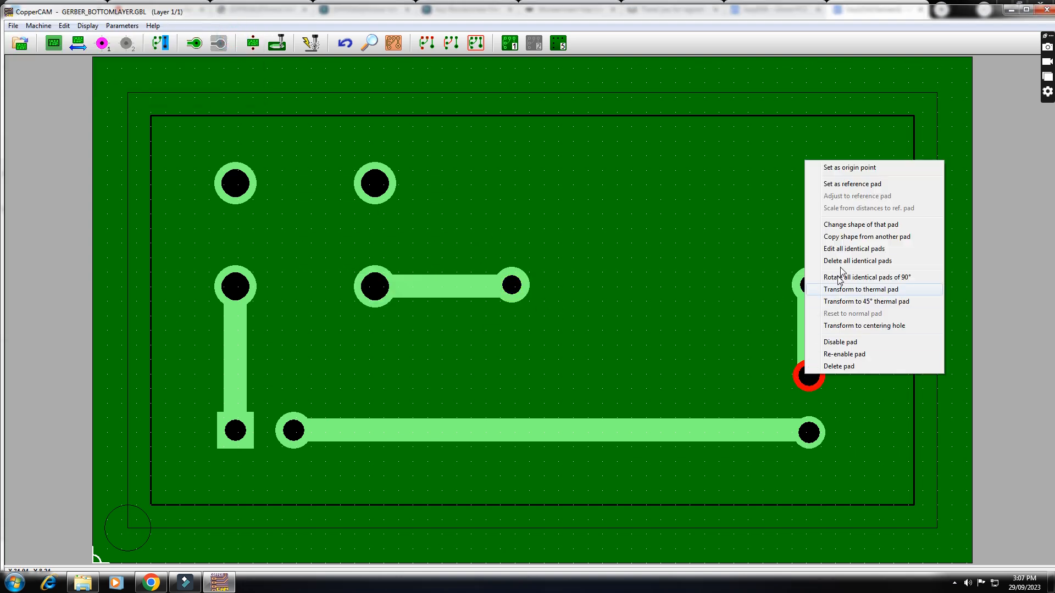
left_click(878, 243)
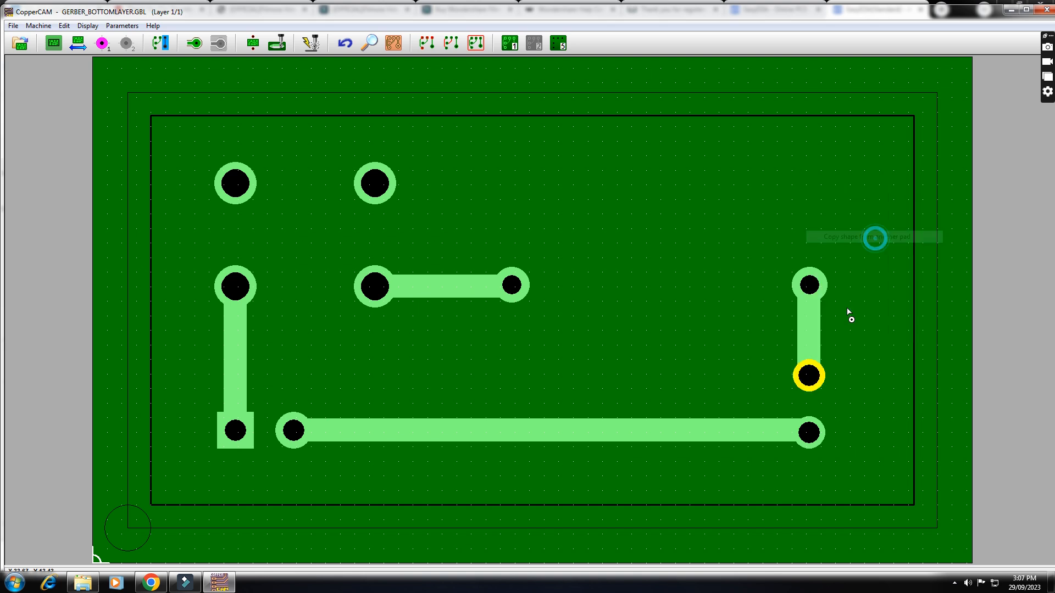
left_click(512, 285)
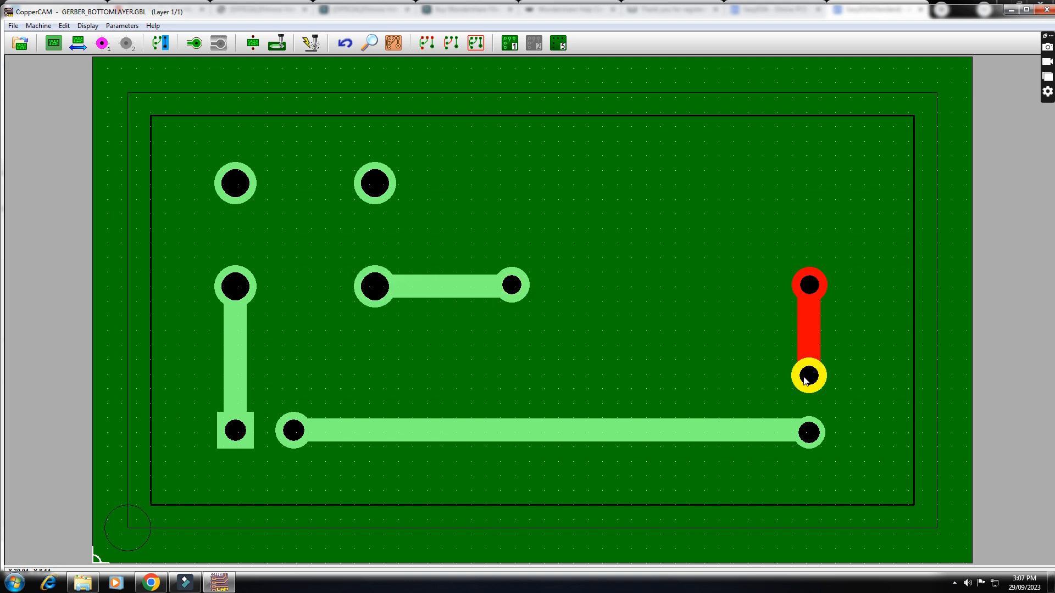
right_click(822, 442)
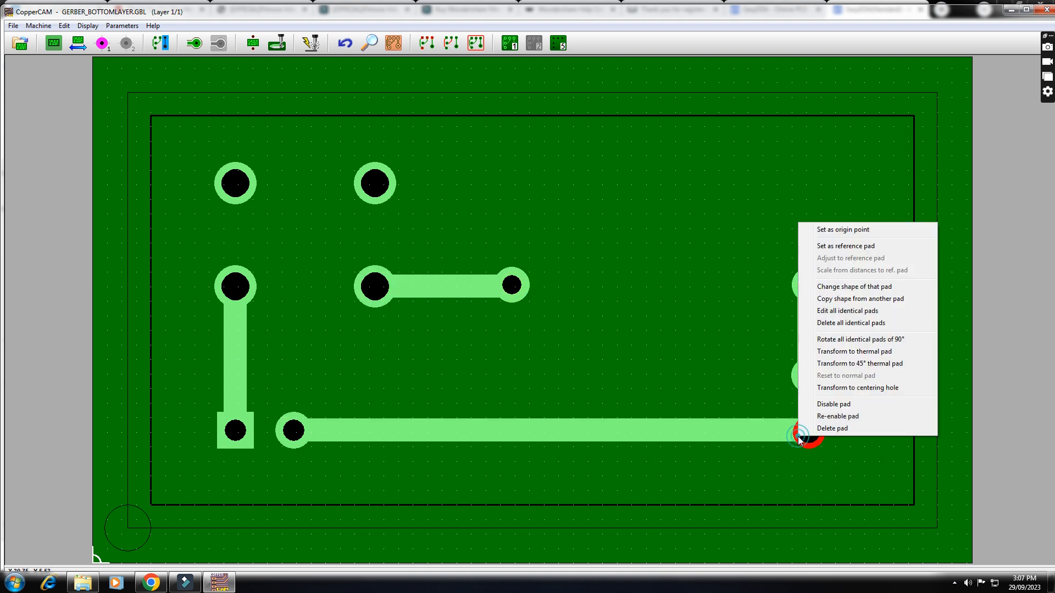
left_click(858, 300)
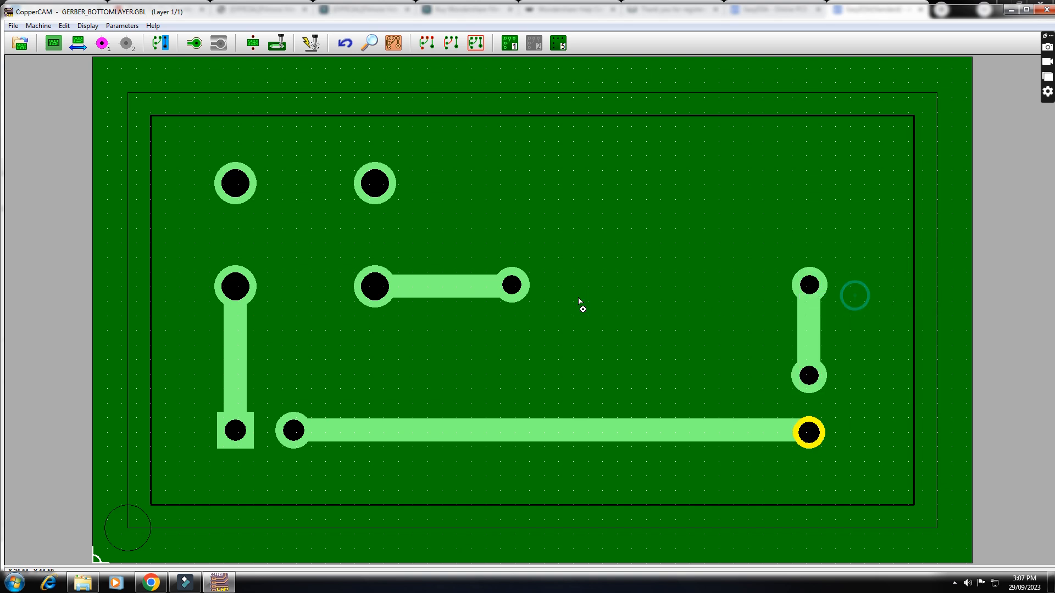
right_click(297, 435)
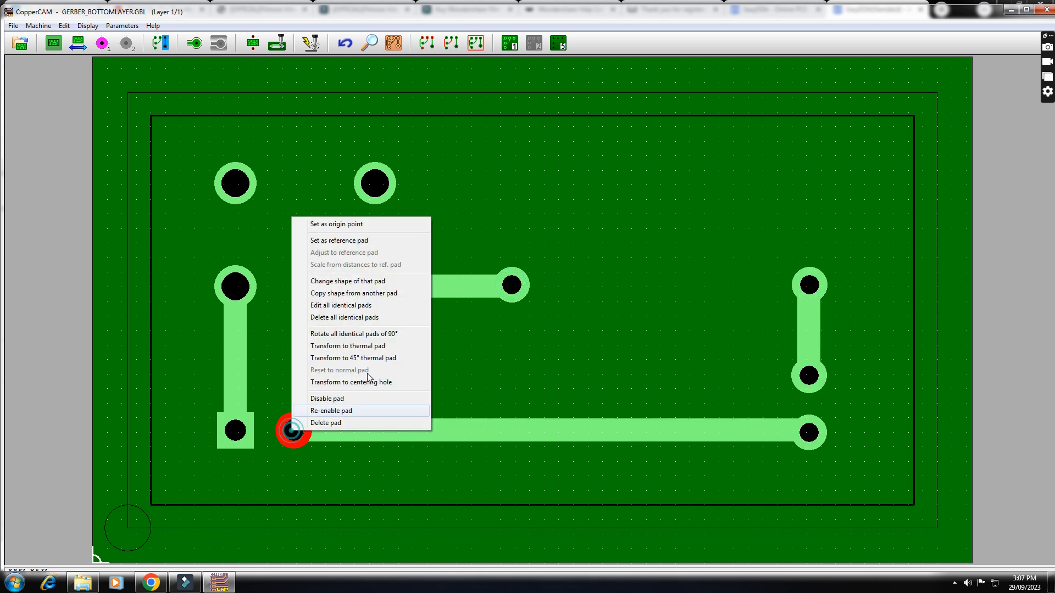
left_click(372, 296)
left_click(511, 297)
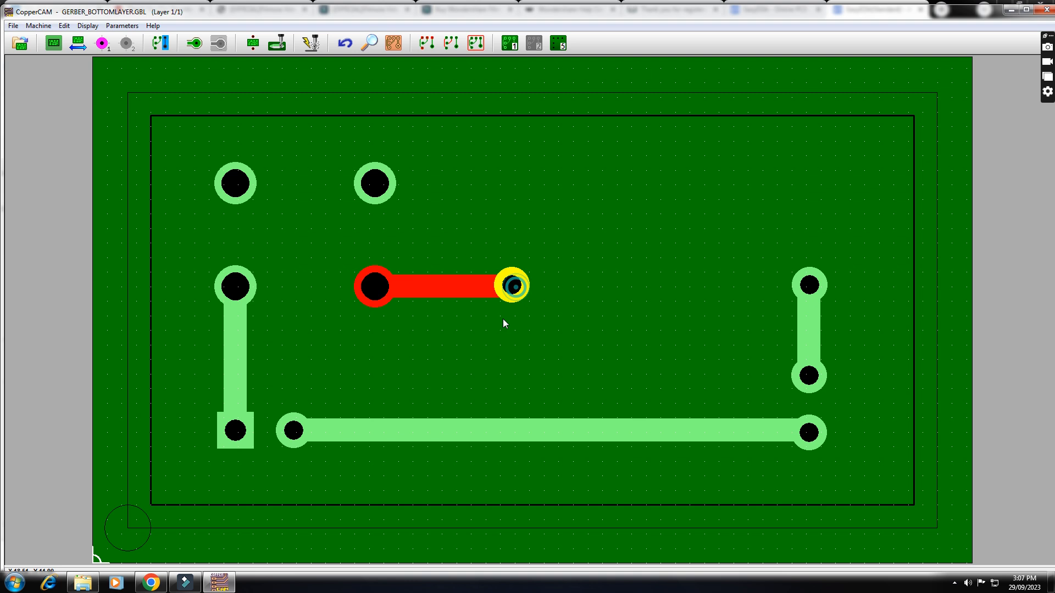
- Replace the square pad's shape with a copy of the round 0.8 mm drill pad at the end of the short horizontal track
right_click(242, 432)
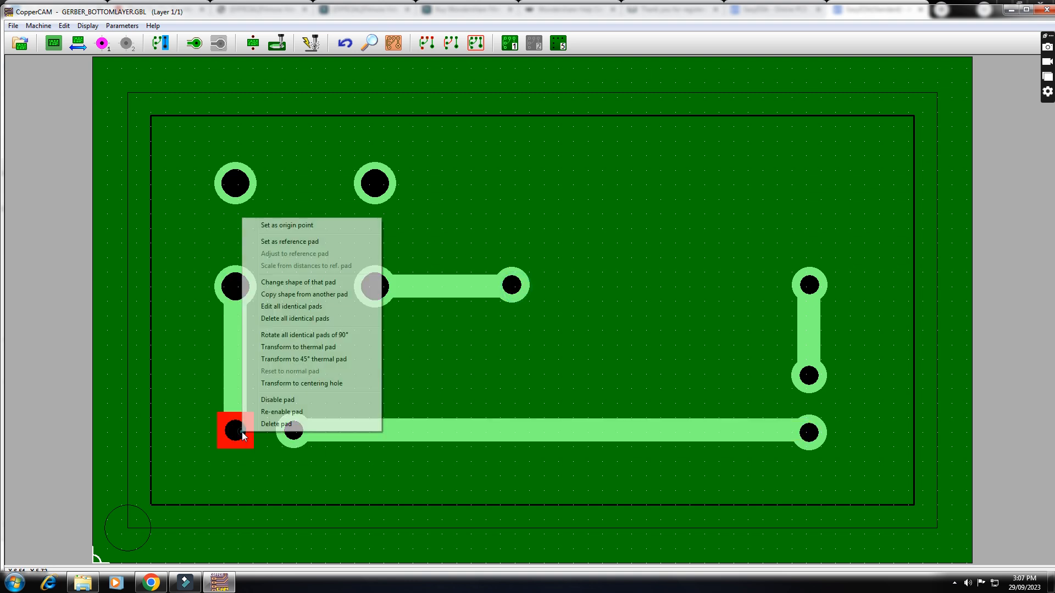
left_click(309, 294)
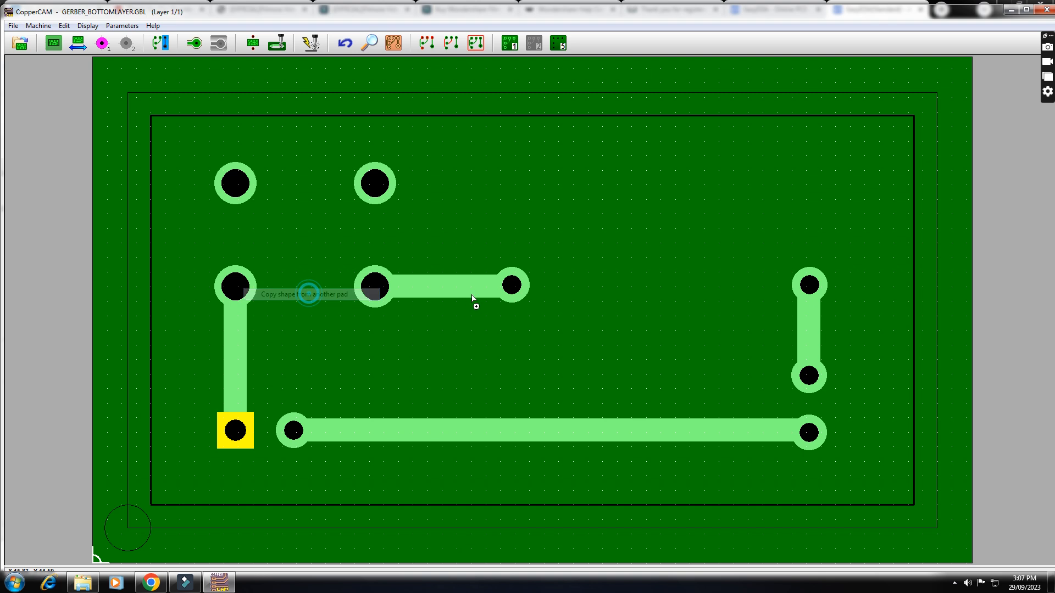
left_click(511, 285)
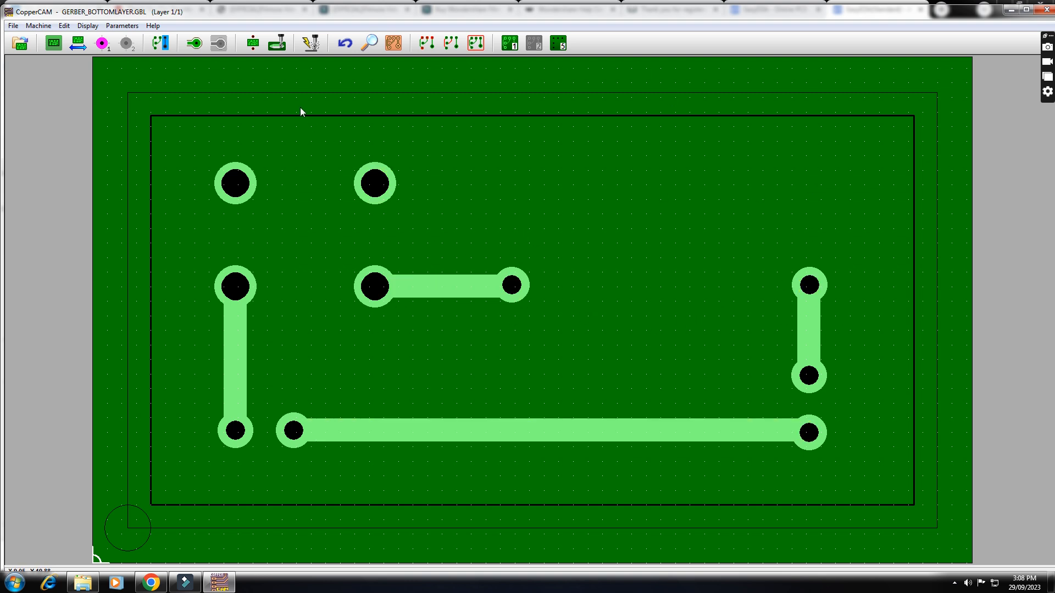
- In the active tool settings, set the engraving depth to 0.07 mm and the cutting depth to 1.7 mm
left_click(89, 26)
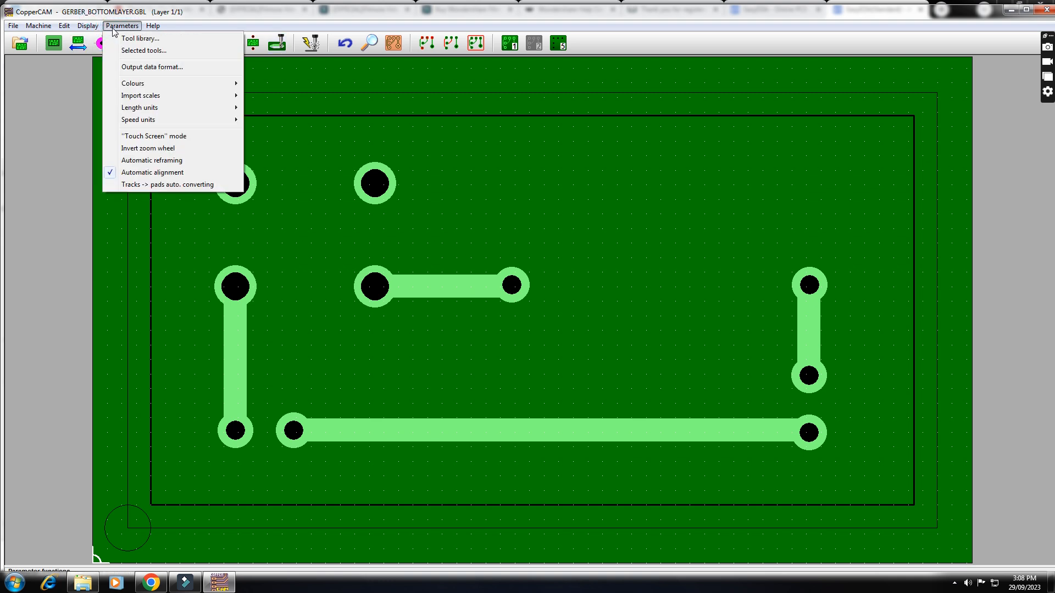
left_click(147, 51)
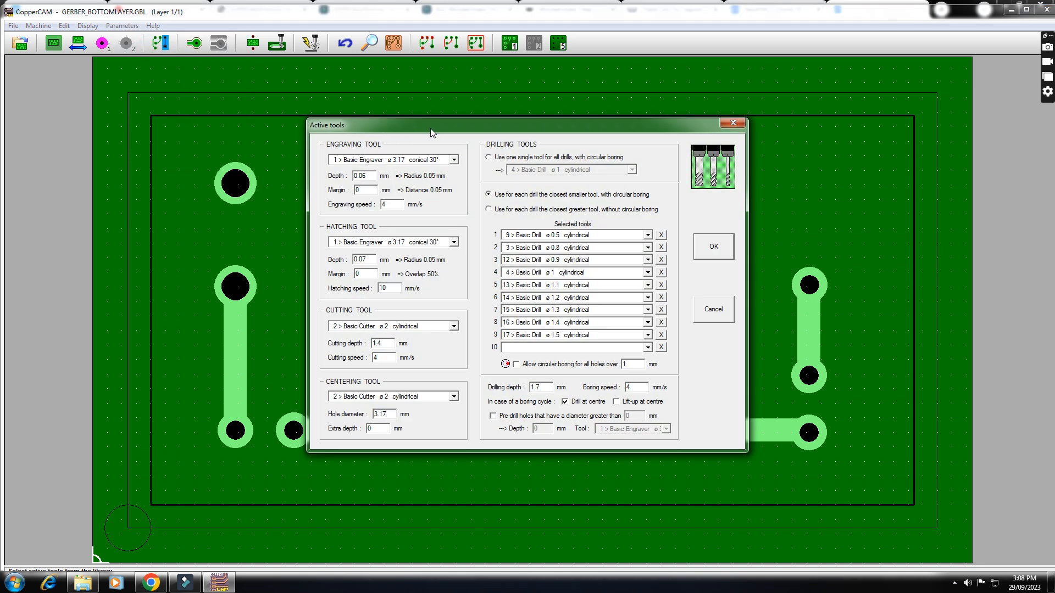
left_click_drag(431, 130, 418, 98)
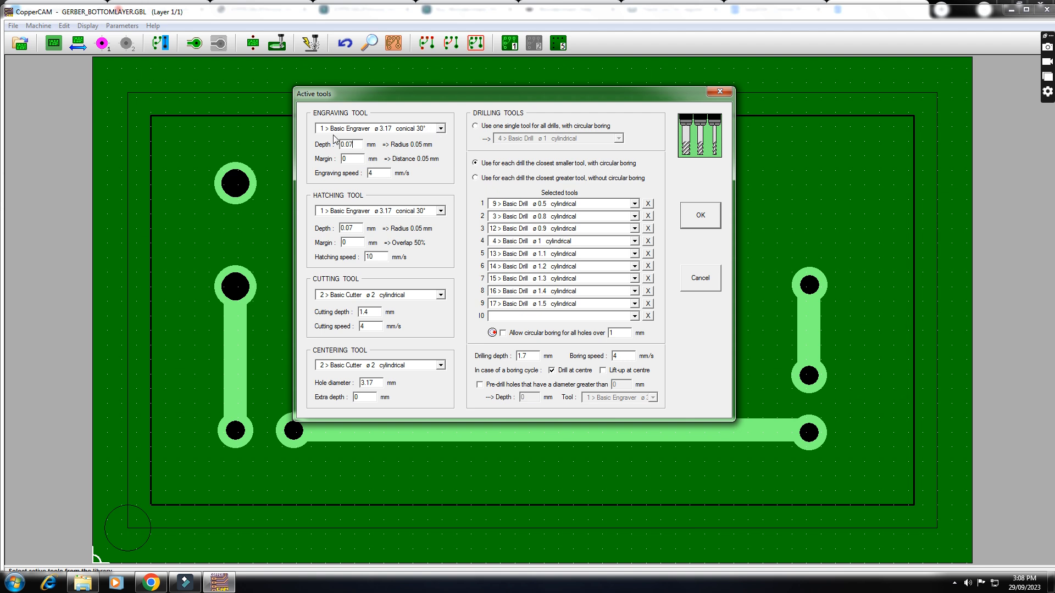
left_click(442, 128)
left_click(442, 129)
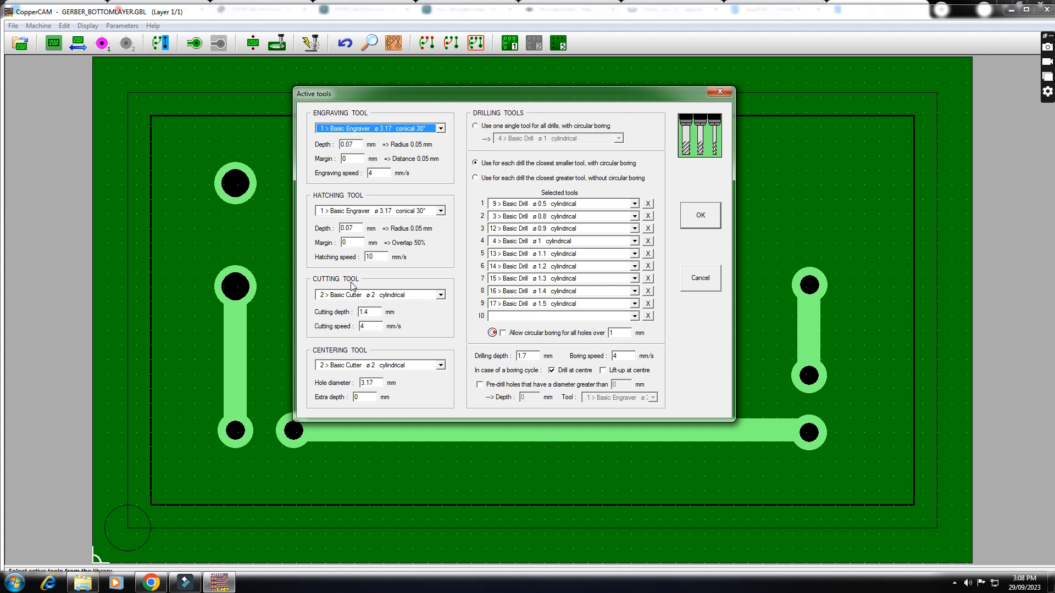
left_click(370, 314)
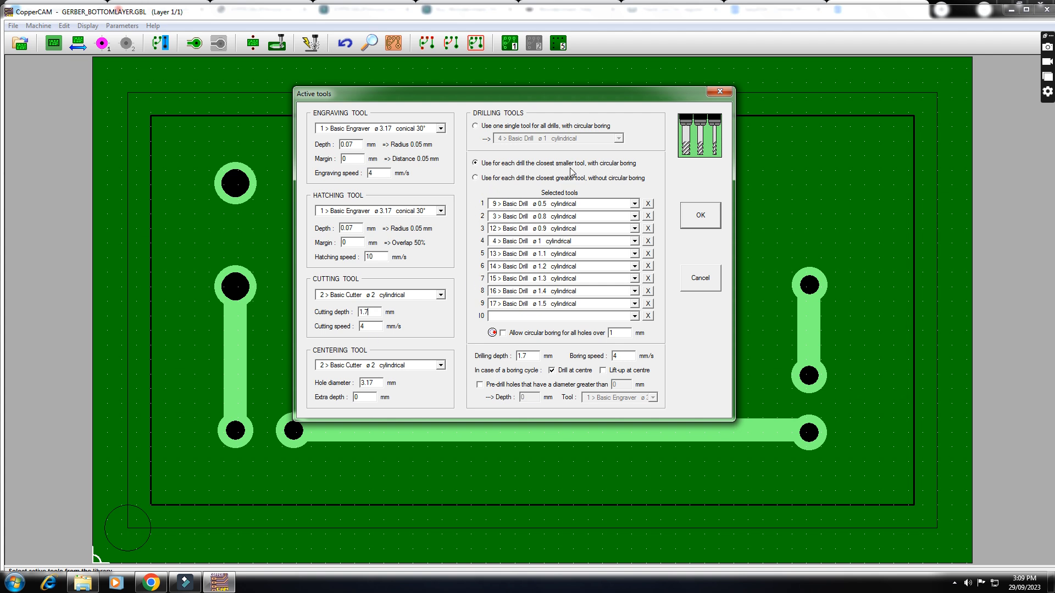
- Set drilling to use the closest greater tool for each drill, without circular boring
left_click(474, 179)
left_click(476, 127)
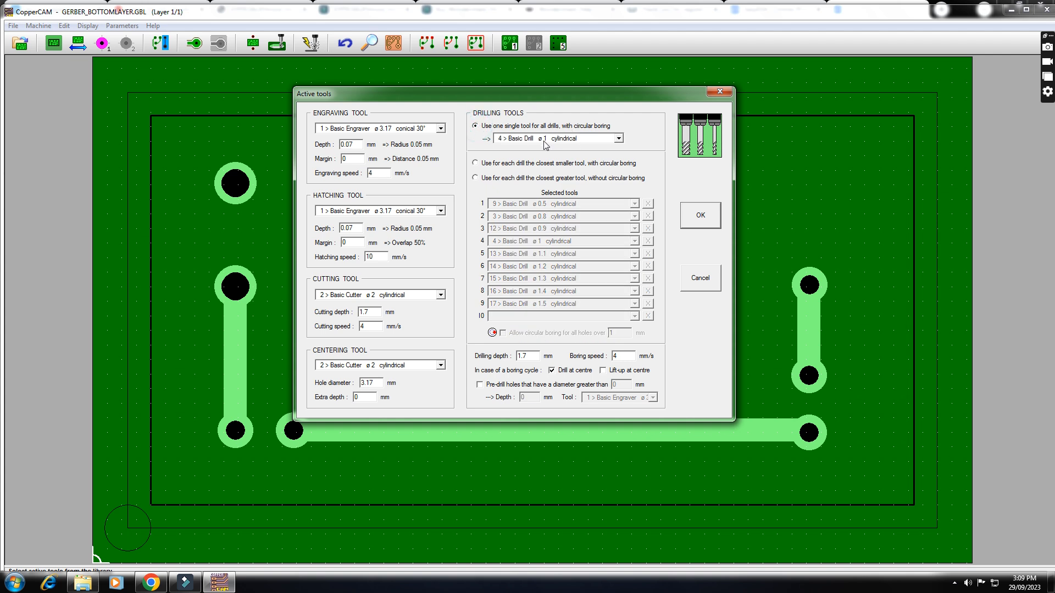
left_click(484, 181)
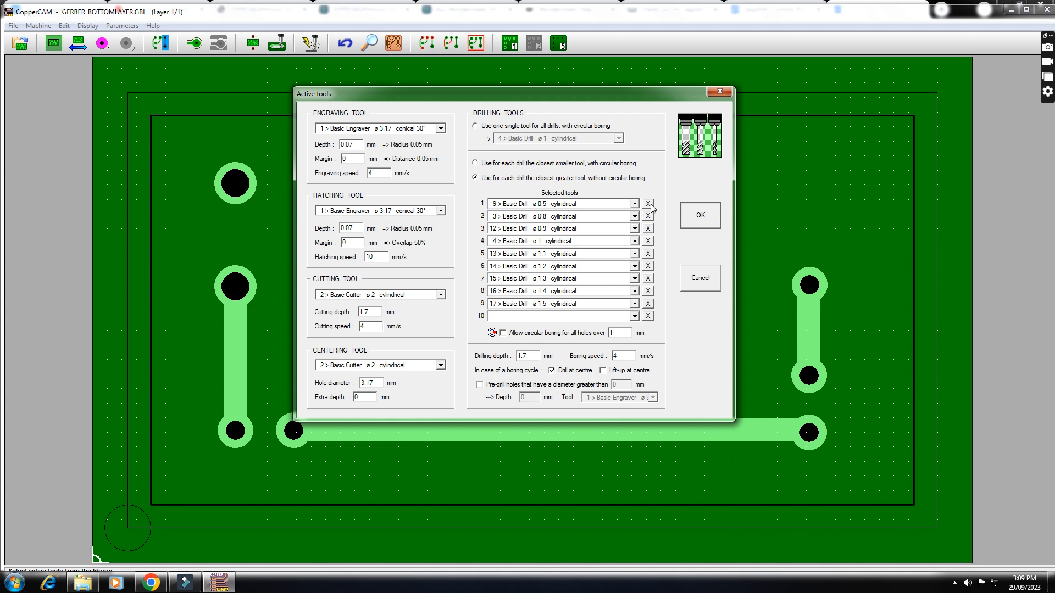
- Assign the 0.8 mm basic drill to drilling tool slot 1 and the 1.2 mm basic drill to slot 2
left_click(634, 203)
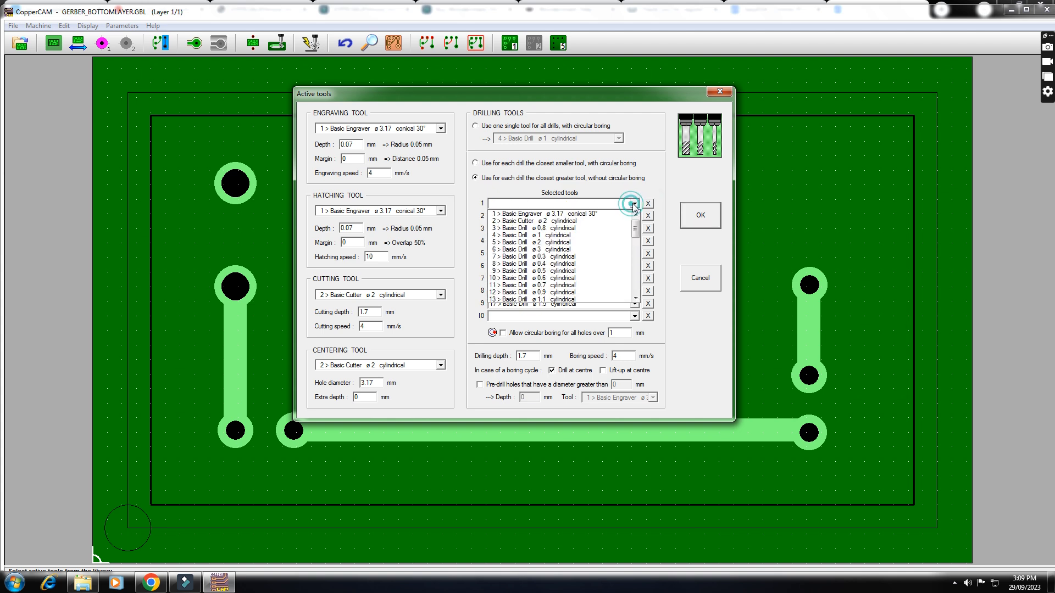
scroll(572, 284, "down", 1)
scroll(572, 283, "down", 1)
scroll(558, 231, "down", 2)
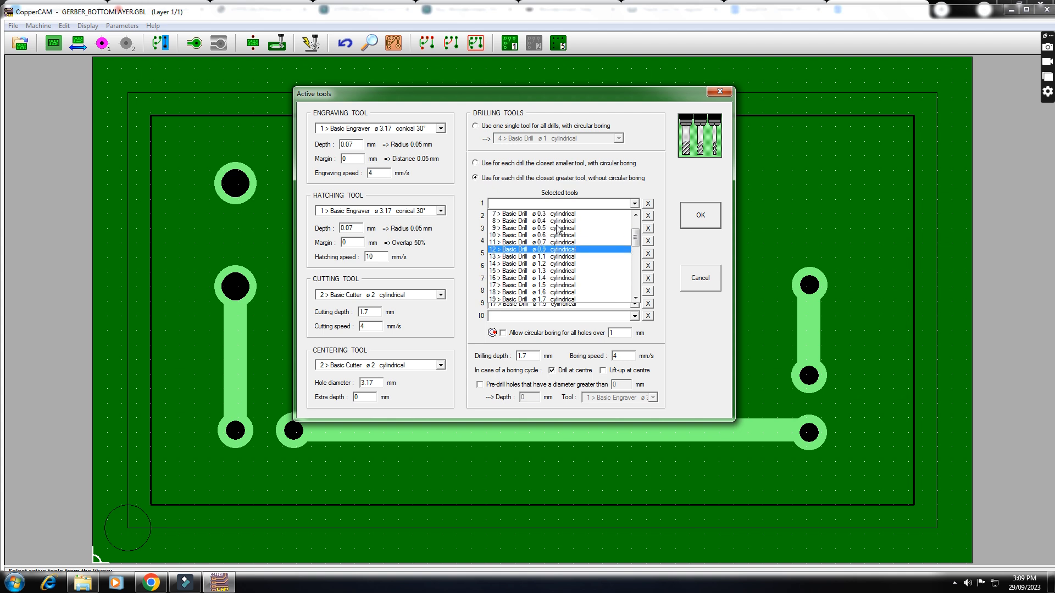
scroll(572, 236, "up", 2)
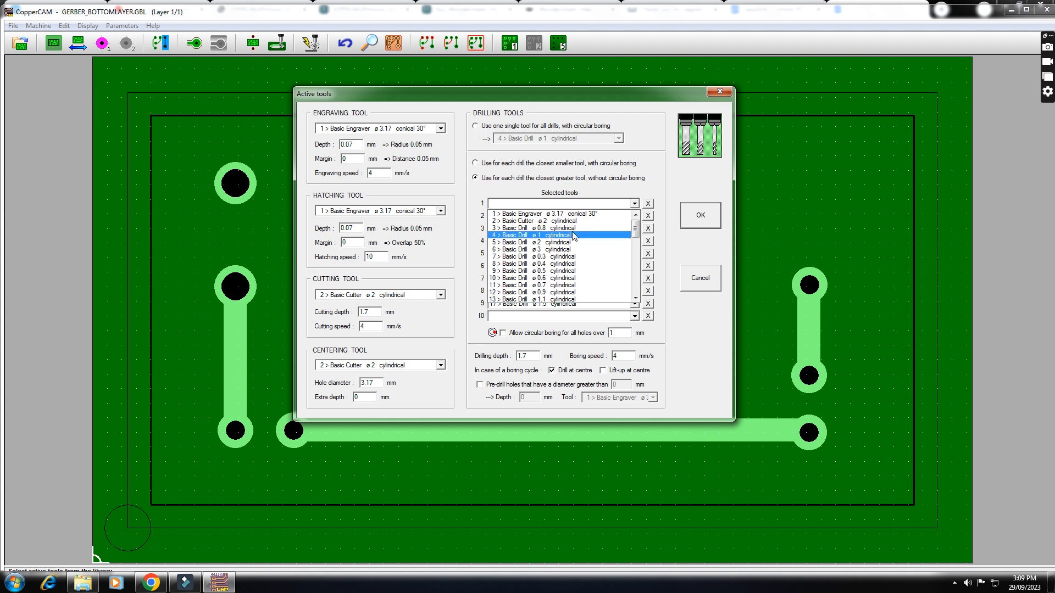
left_click(569, 228)
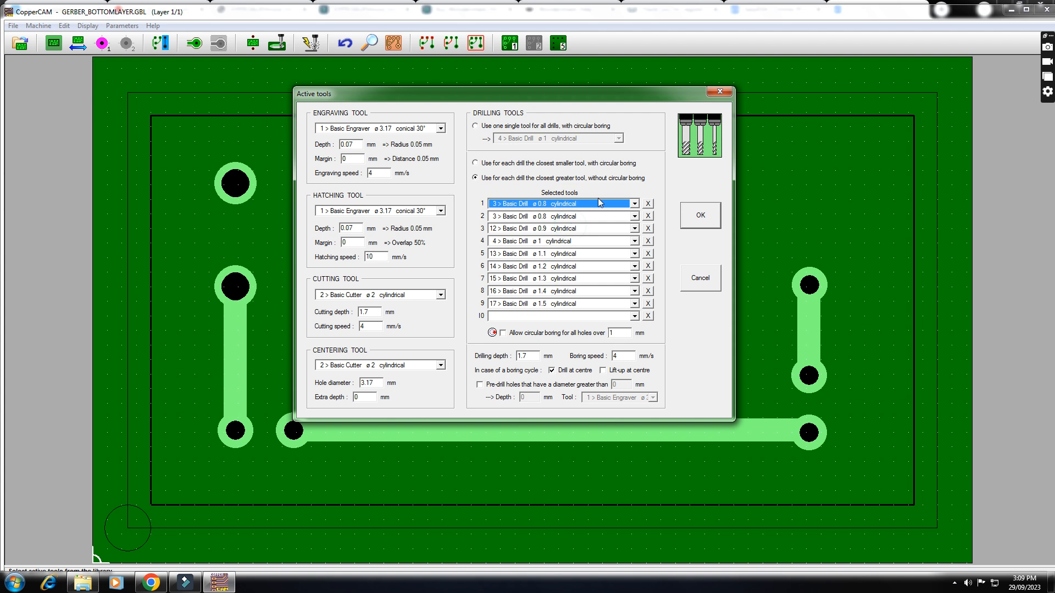
left_click(634, 216)
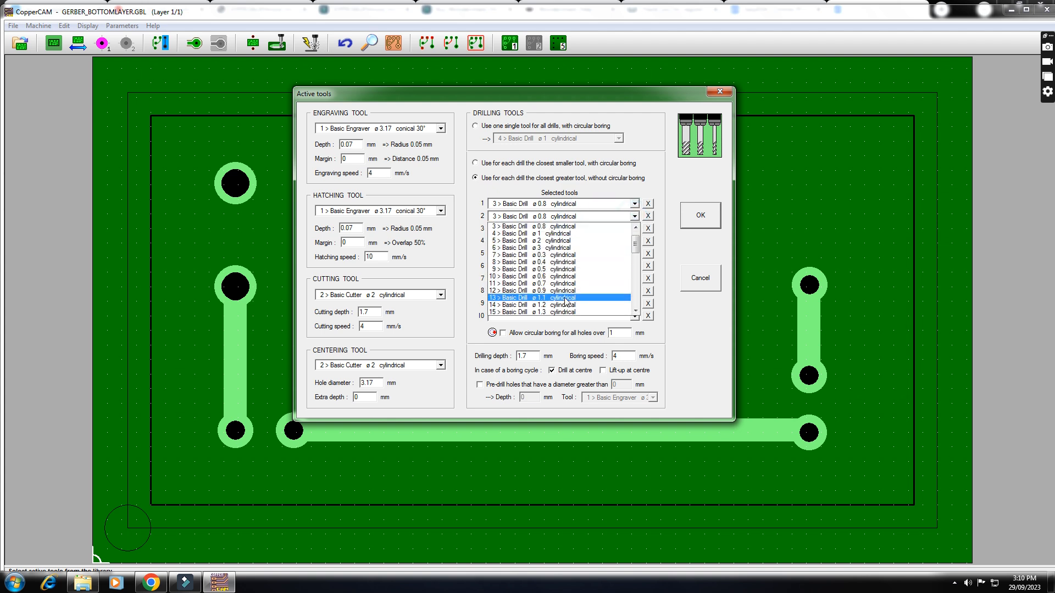
left_click(566, 306)
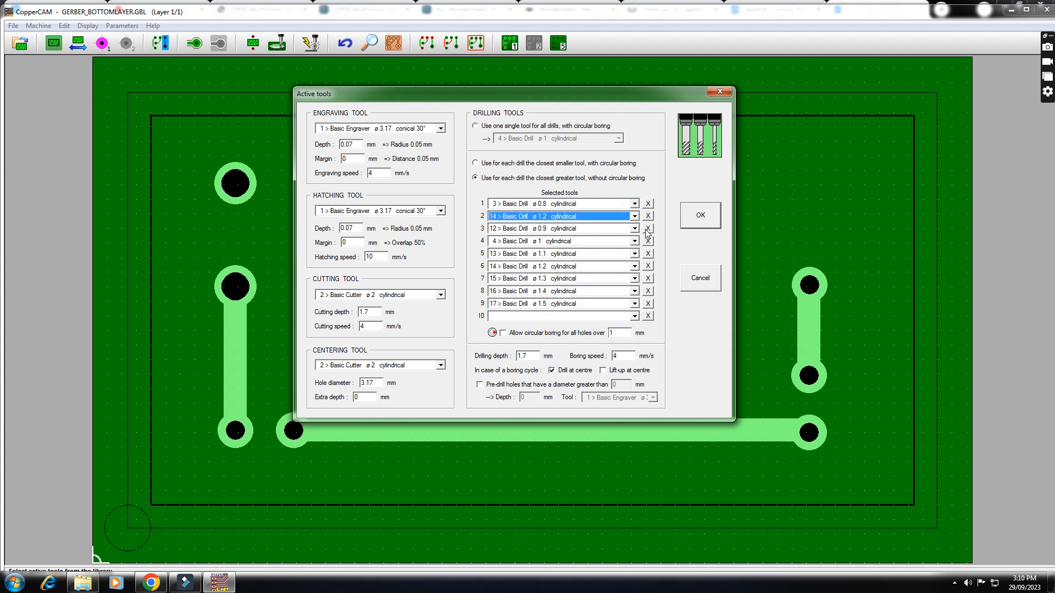
- Clear drilling tool slots 3 to 9 and accept the active tool settings
left_click(648, 228)
left_click(648, 241)
left_click(648, 253)
left_click(648, 266)
left_click(648, 278)
left_click(648, 291)
left_click(648, 304)
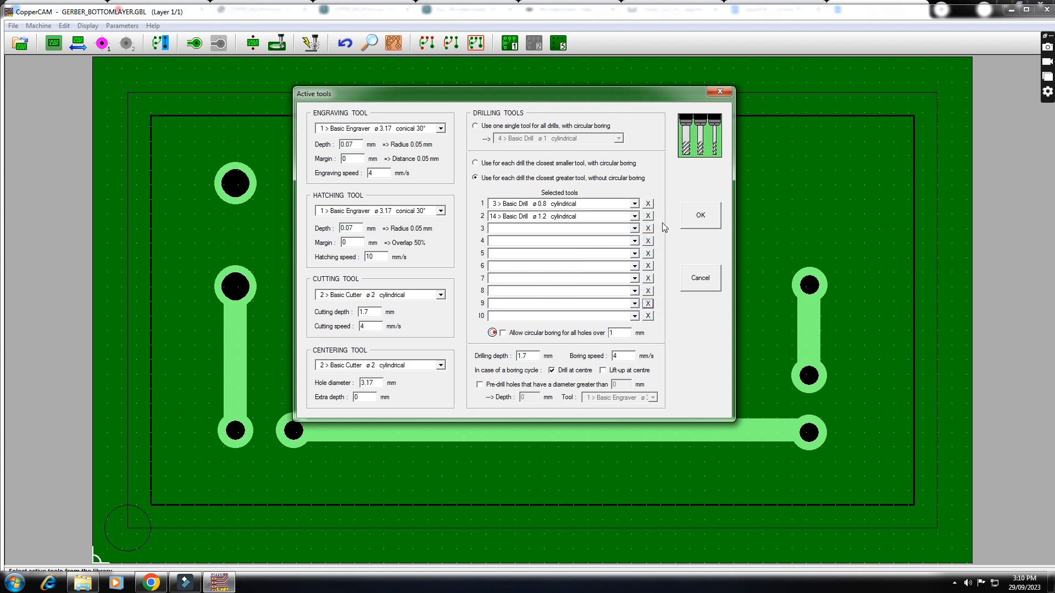
left_click(528, 356)
double_click(530, 356)
left_click(534, 355)
left_click(696, 222)
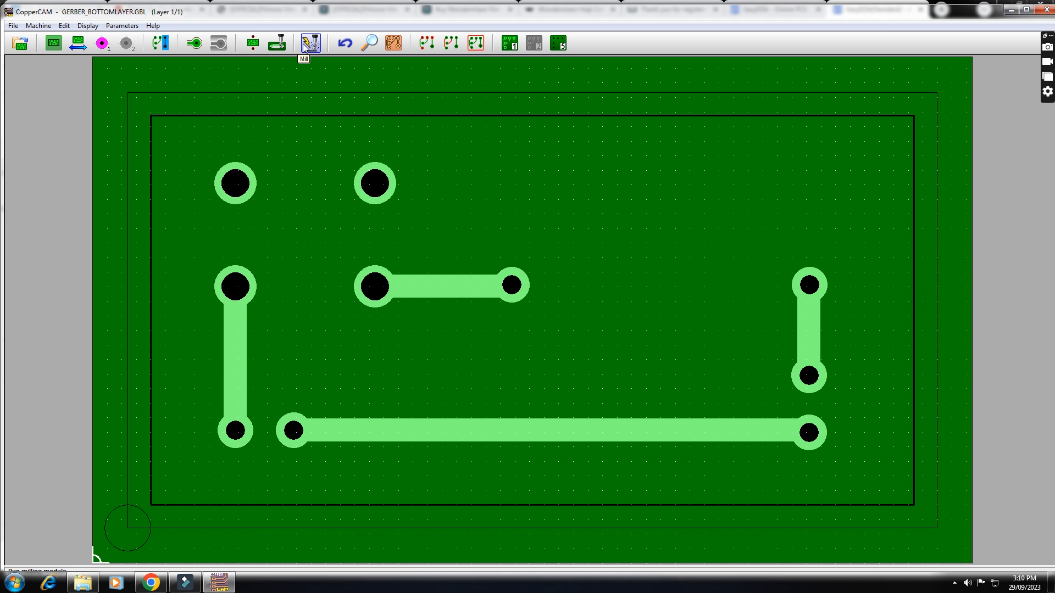
- Calculate the isolation contours on all layers with the basic engraver, using one successive contour
left_click(197, 45)
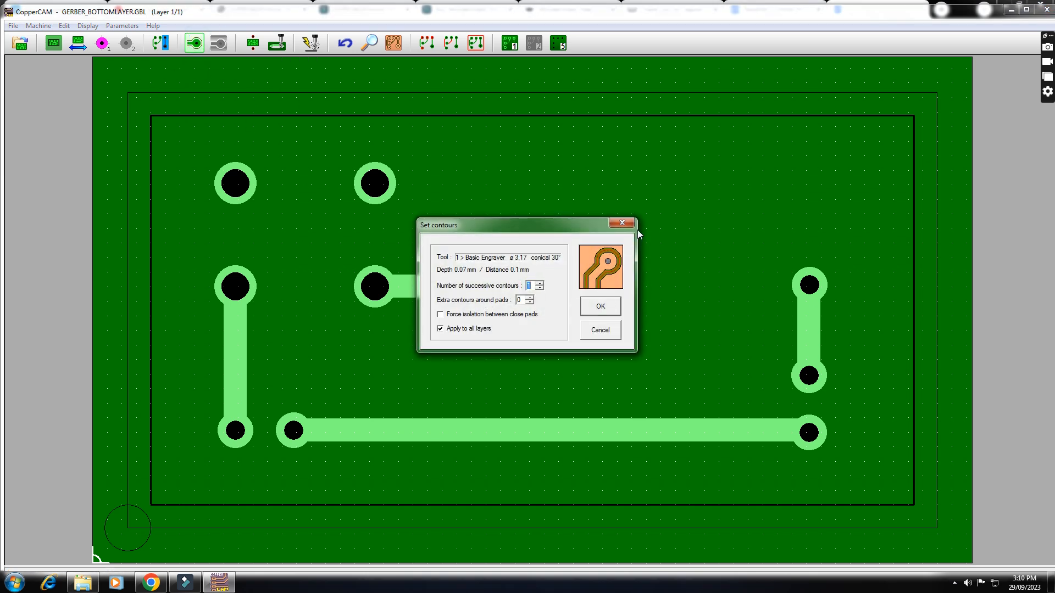
left_click(600, 331)
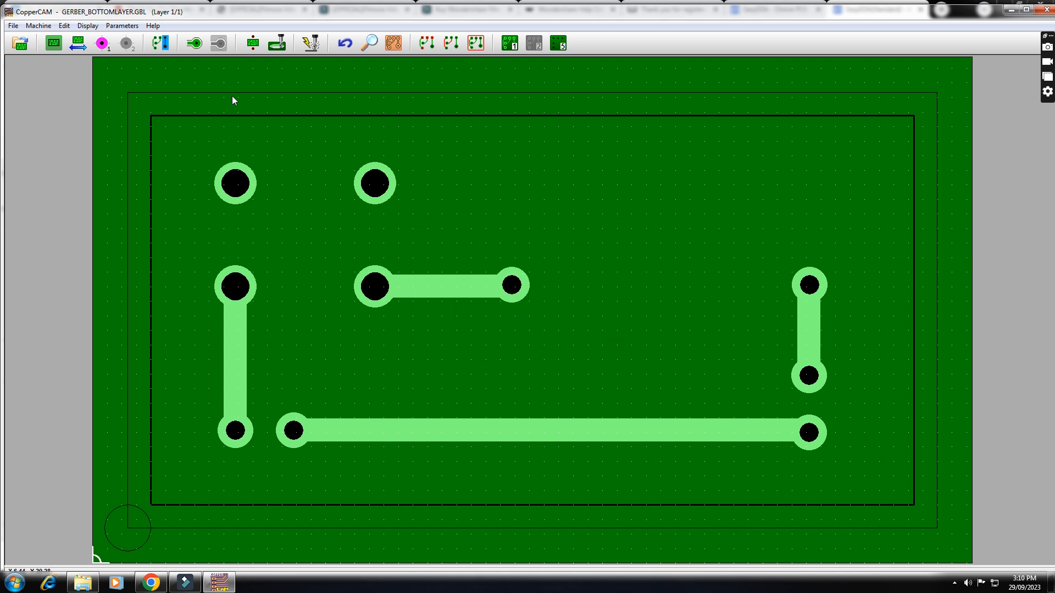
mouse_move(199, 47)
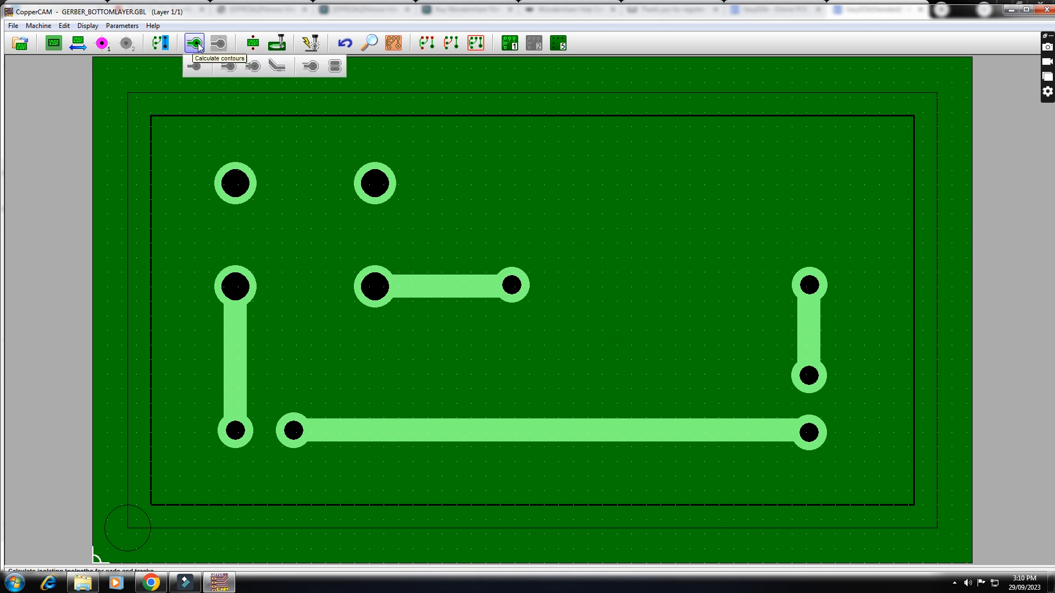
left_click(195, 44)
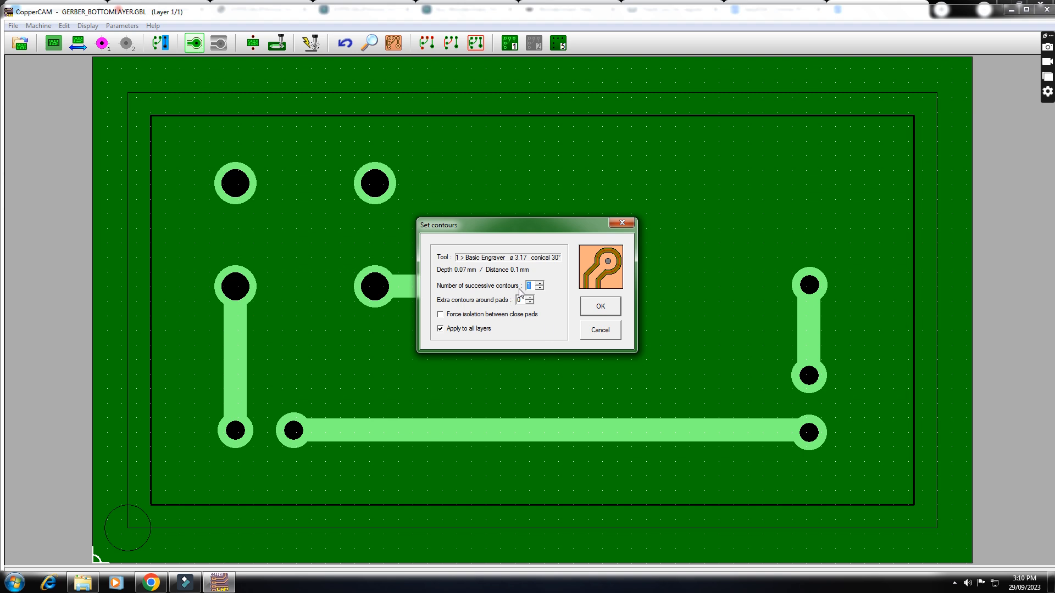
left_click(540, 284)
left_click(540, 284)
left_click(540, 289)
left_click(540, 289)
left_click(598, 309)
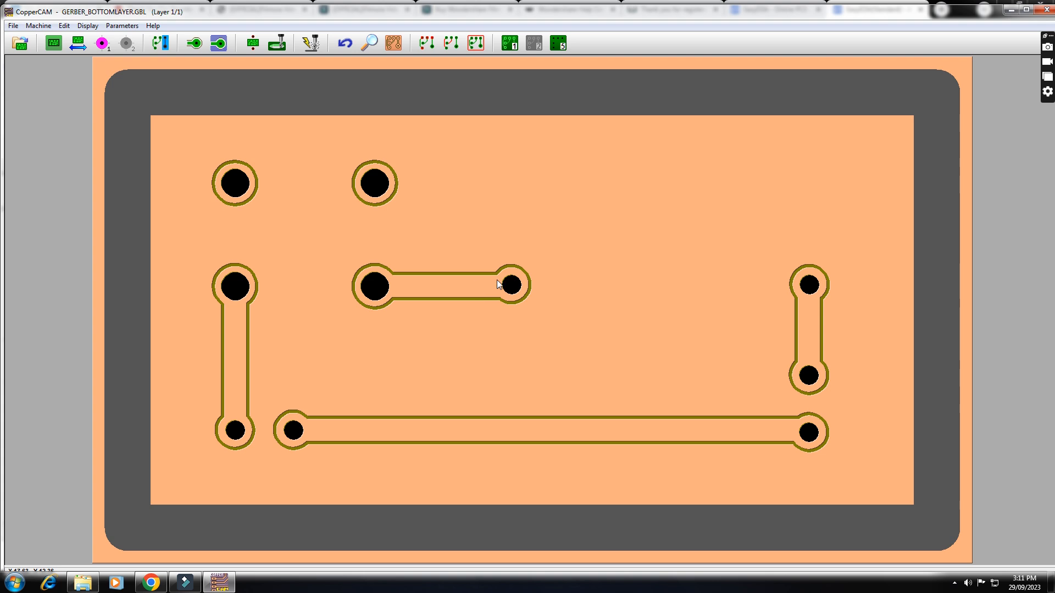
- Output the milling file with Engraving layer #1 as the only section, keeping the white cross as XY-zero point
left_click(310, 43)
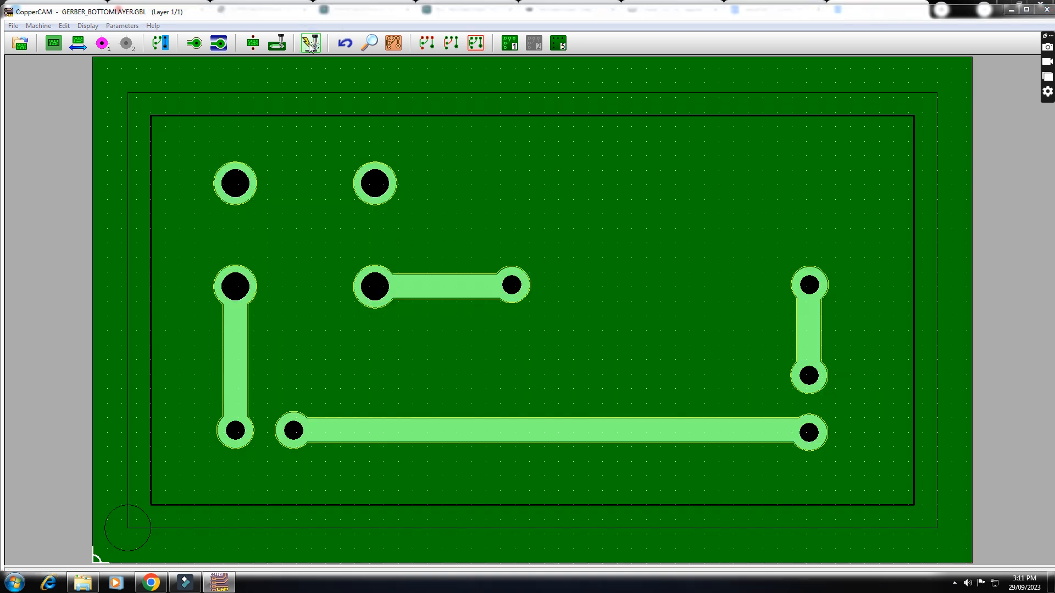
left_click(410, 179)
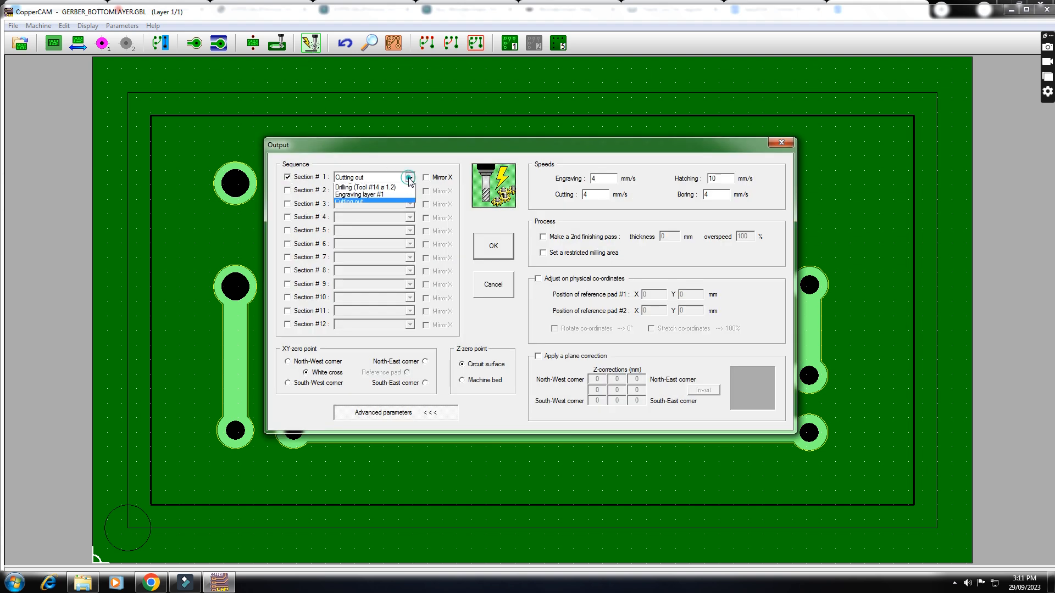
left_click(410, 178)
left_click(409, 179)
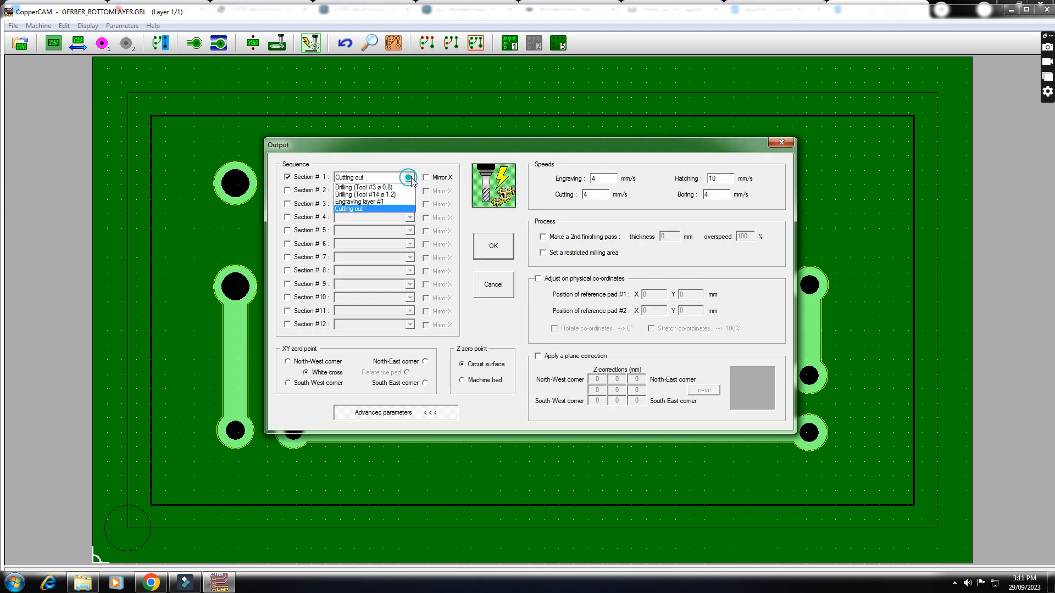
left_click(399, 201)
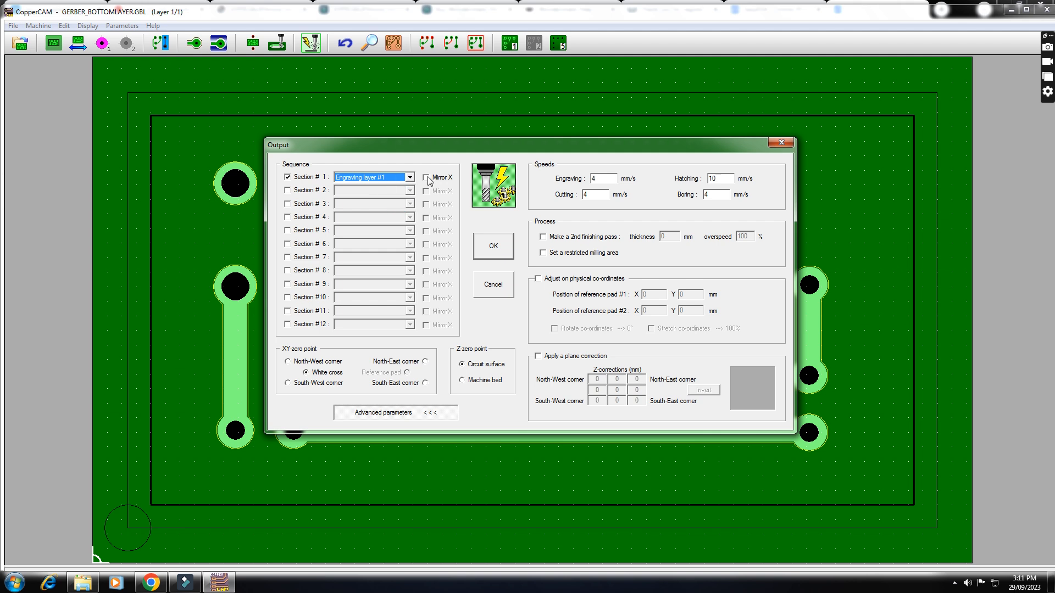
left_click_drag(545, 147, 473, 109)
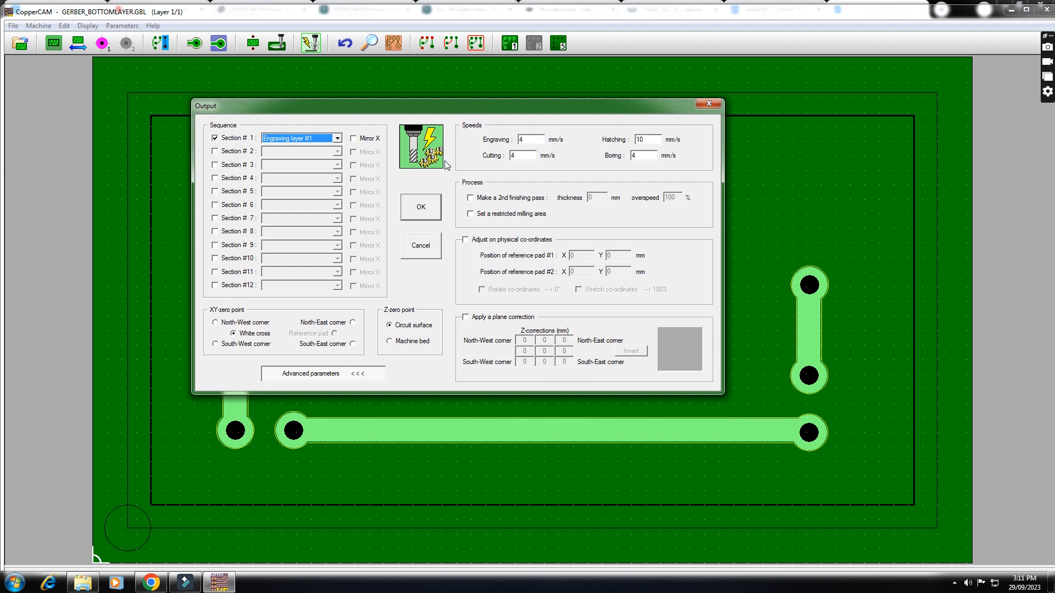
left_click(422, 207)
- Add the line G00 X00 Y00 after the final G00 Z2 move, before M09, in the engraving G-code
scroll(212, 235, "down", 20)
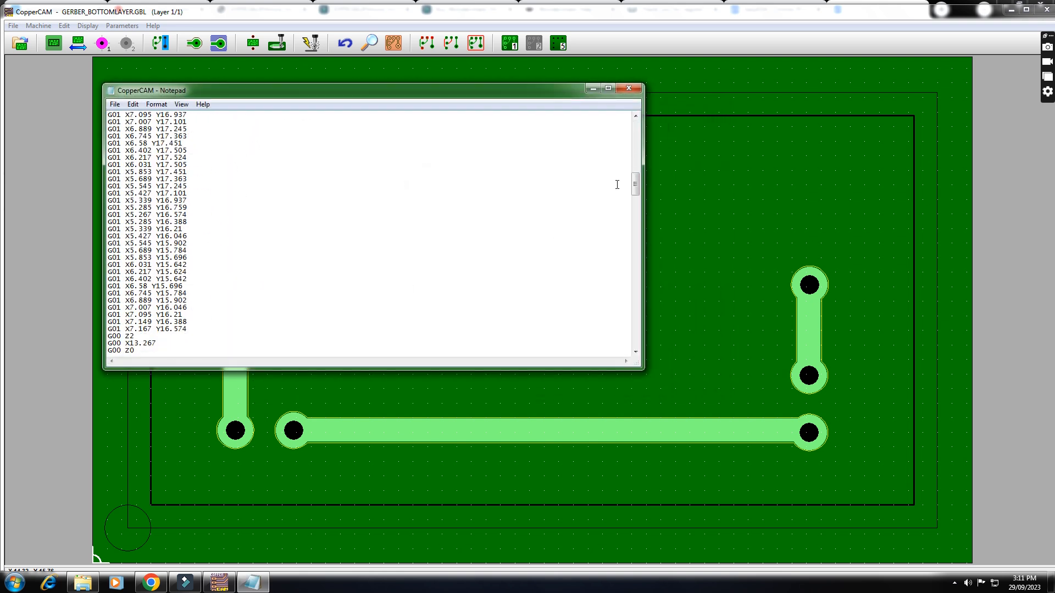
left_click_drag(635, 183, 640, 349)
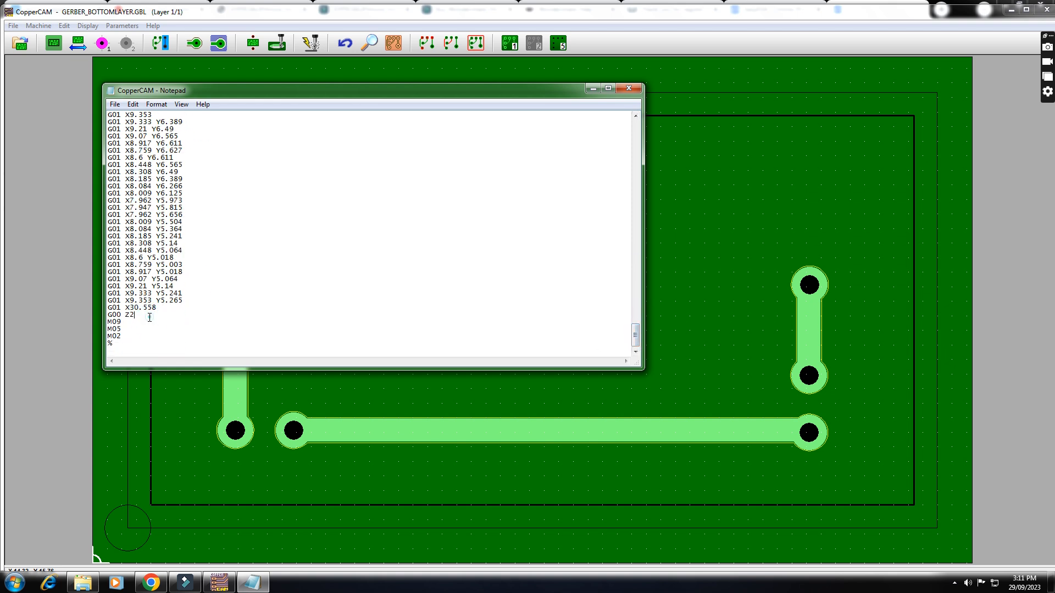
key("Return")
type("00 X00 Y00")
left_click_drag(158, 322, 110, 323)
left_click(168, 320)
- Start saving the engraving G-code under a new name, creating and opening a folder named TKMCE PCB on the Desktop
left_click(115, 104)
left_click(146, 154)
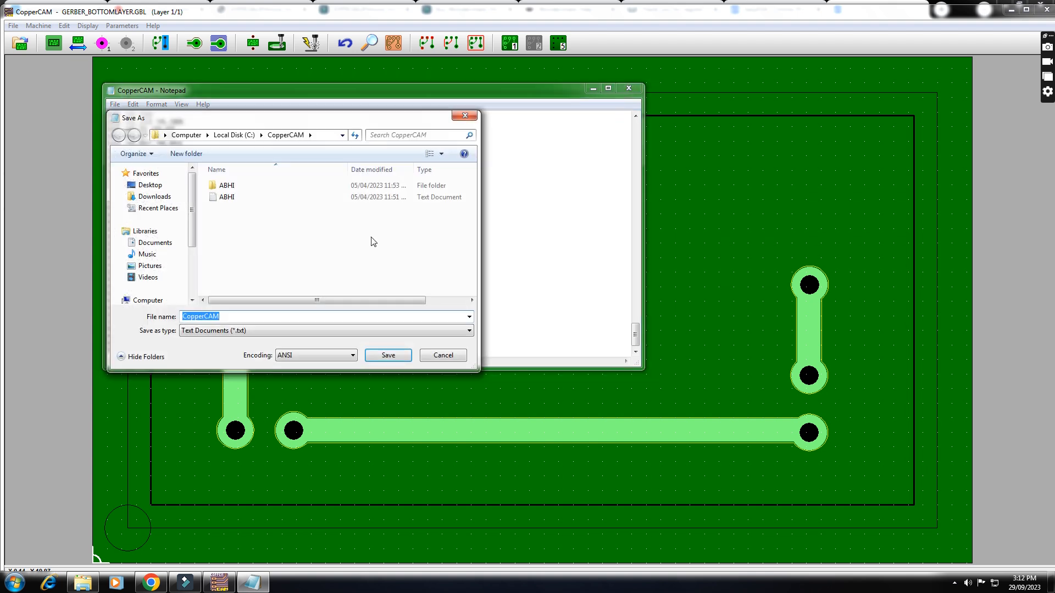
left_click(154, 185)
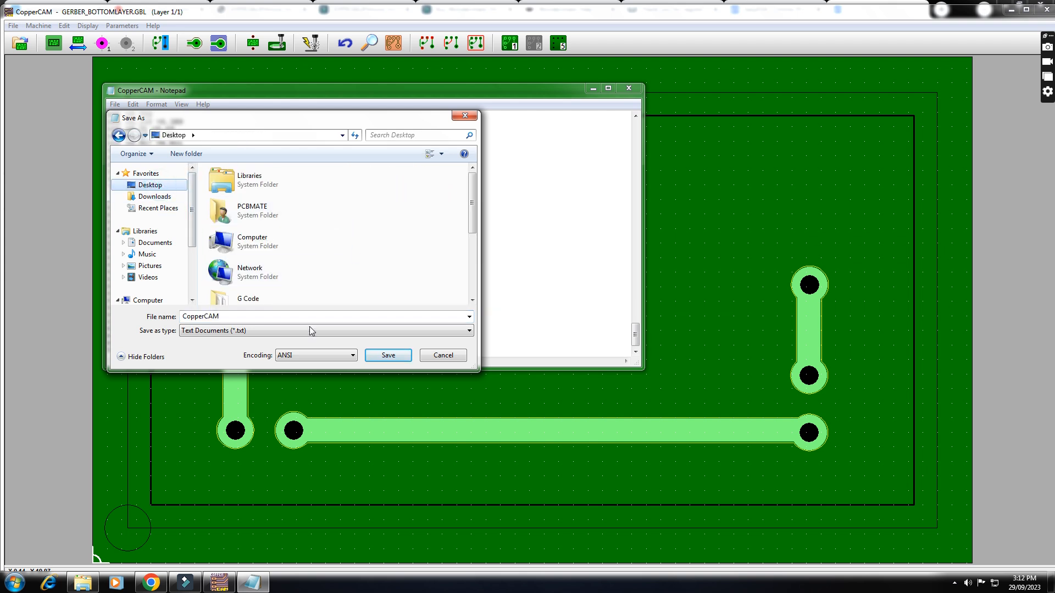
left_click(196, 156)
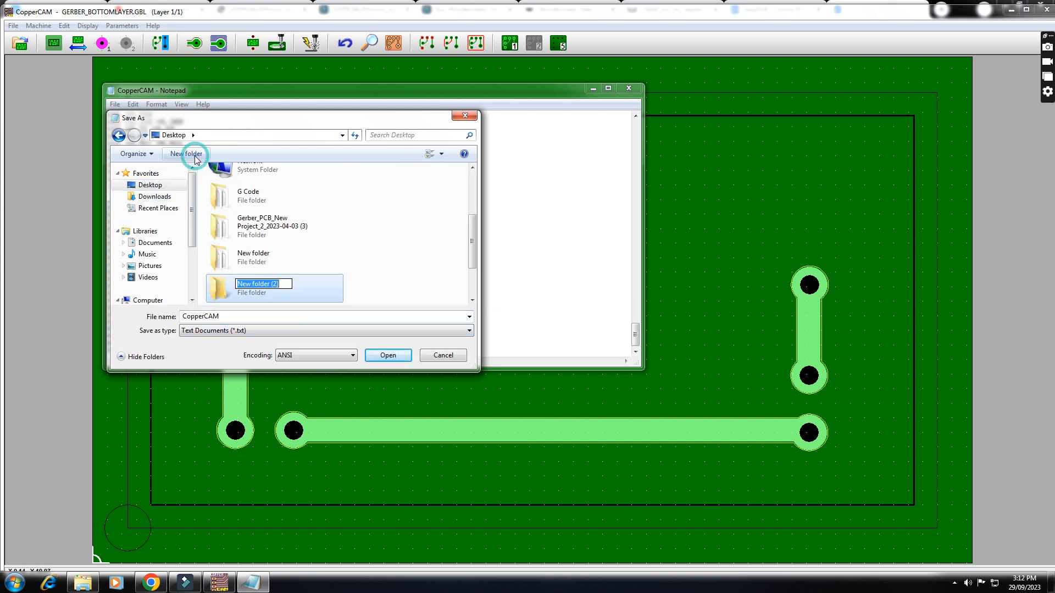
type("TKMCE PCB")
key("Return")
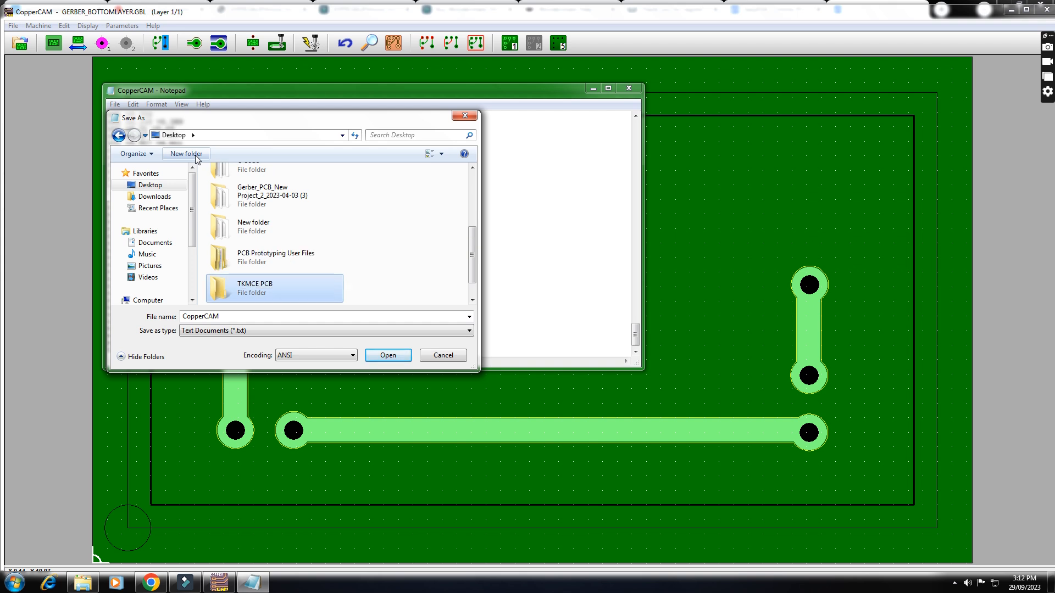
key("Return")
- Save the engraving G-code as the text document ENGRVE in the TKMCE PCB folder and close the file
double_click(223, 316)
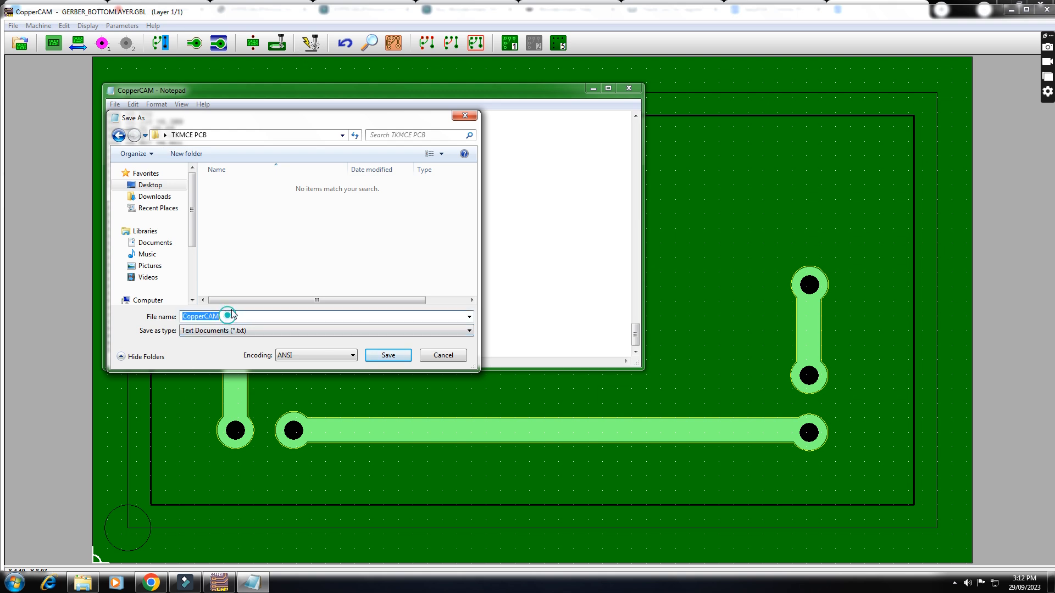
type("ENGRVE")
left_click(269, 331)
left_click(268, 329)
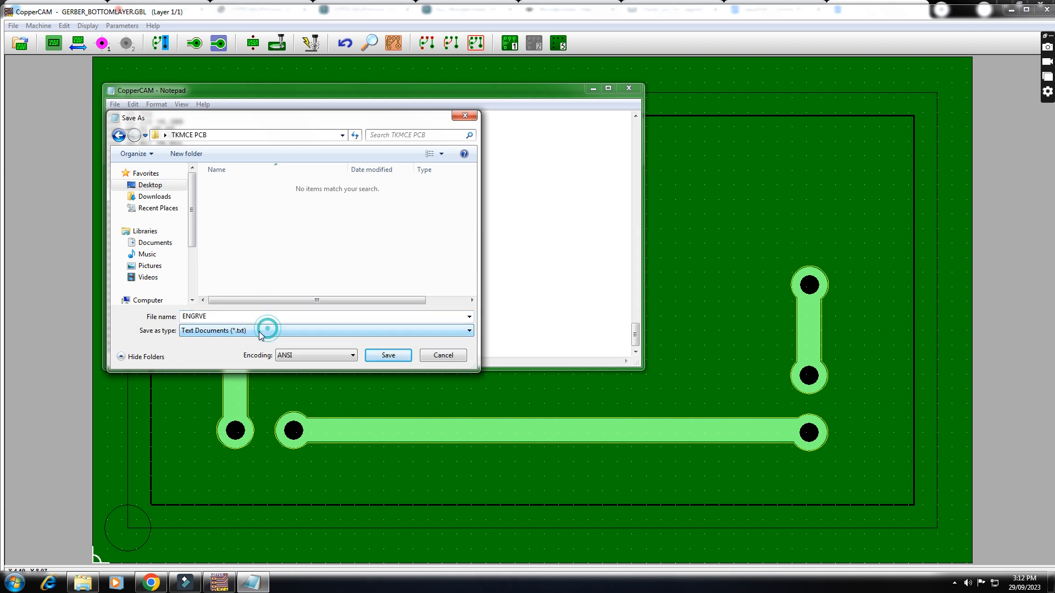
left_click(382, 356)
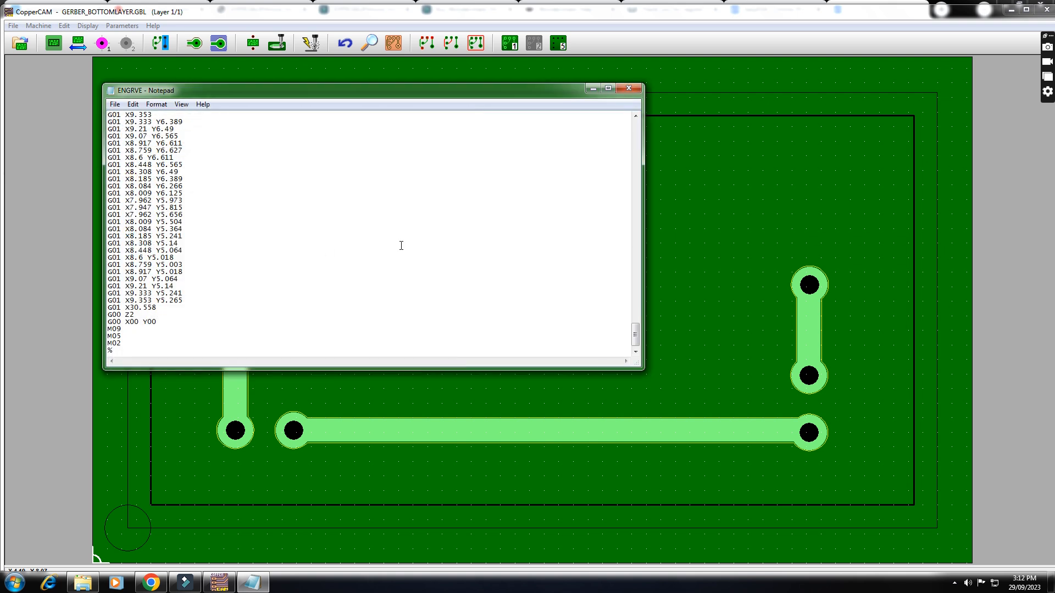
left_click(629, 89)
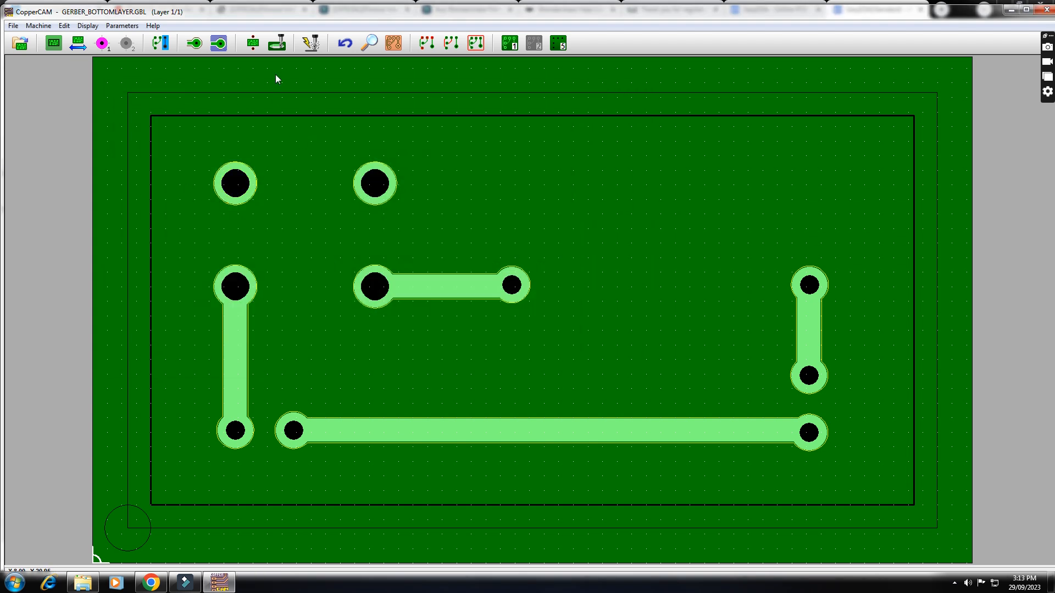
- Output the milling file with section 1 set to Drilling (Tool #3 ø 0.8)
left_click(311, 42)
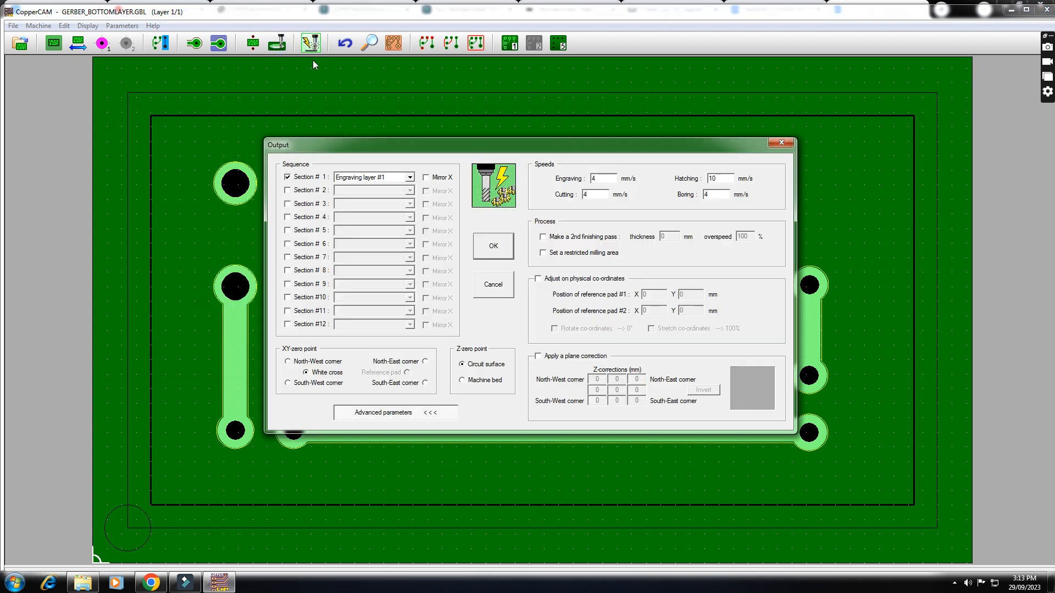
left_click(409, 177)
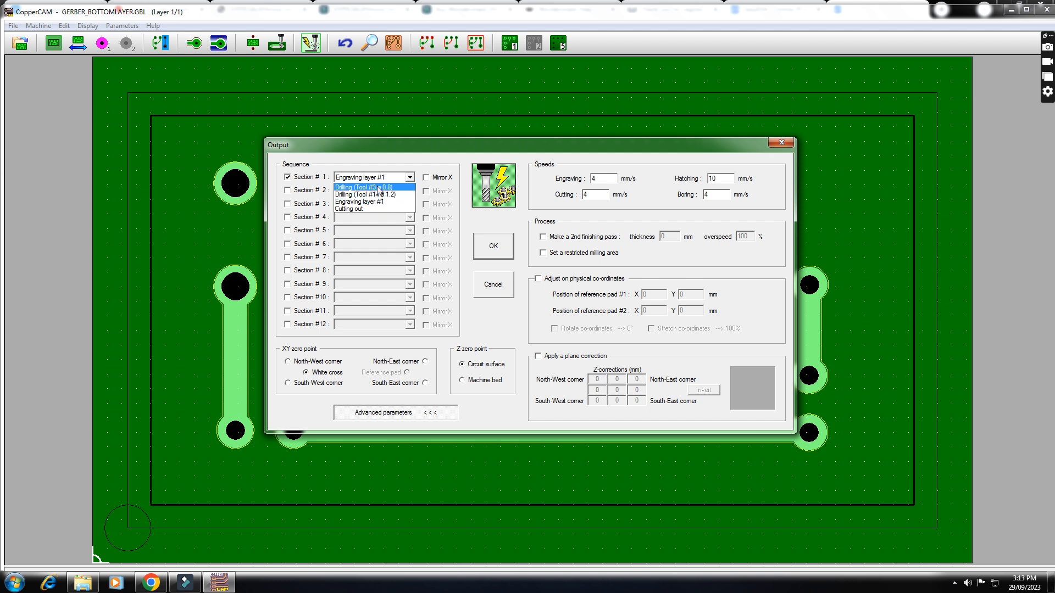
left_click(386, 188)
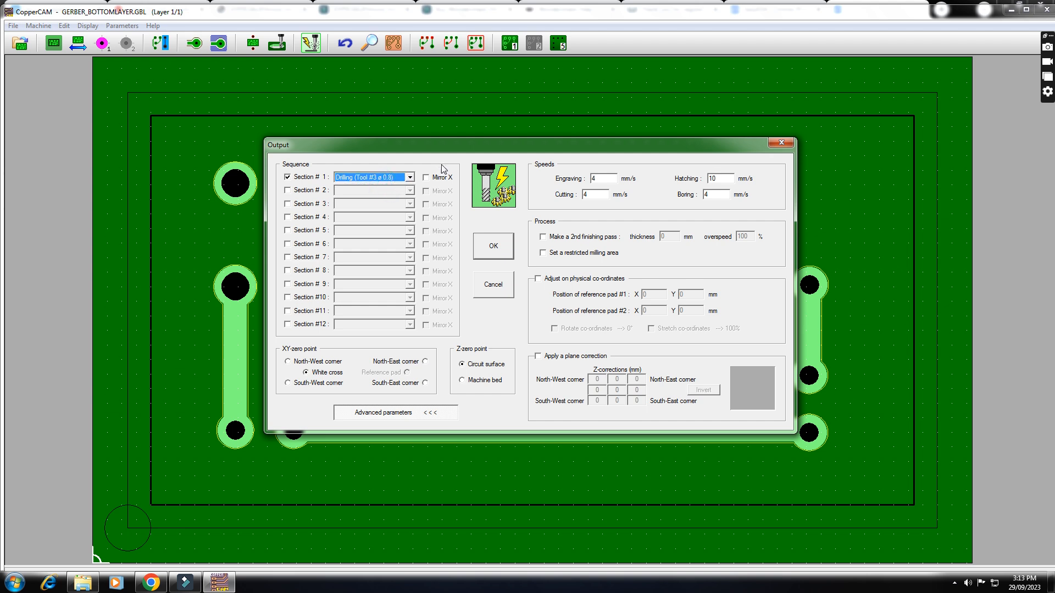
left_click_drag(459, 146, 83, 8)
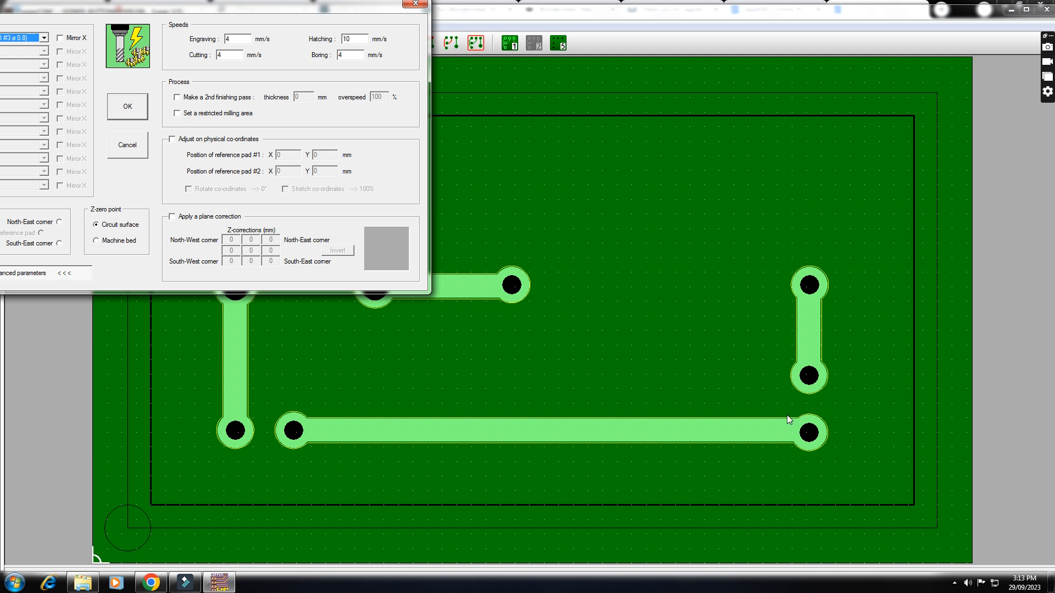
left_click_drag(228, 11, 510, 69)
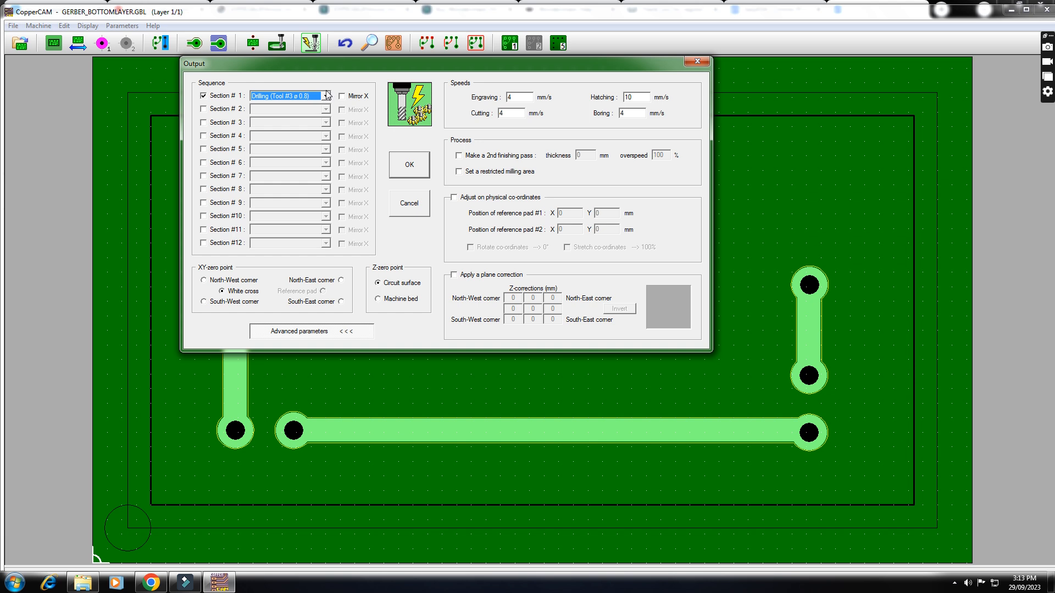
left_click(407, 168)
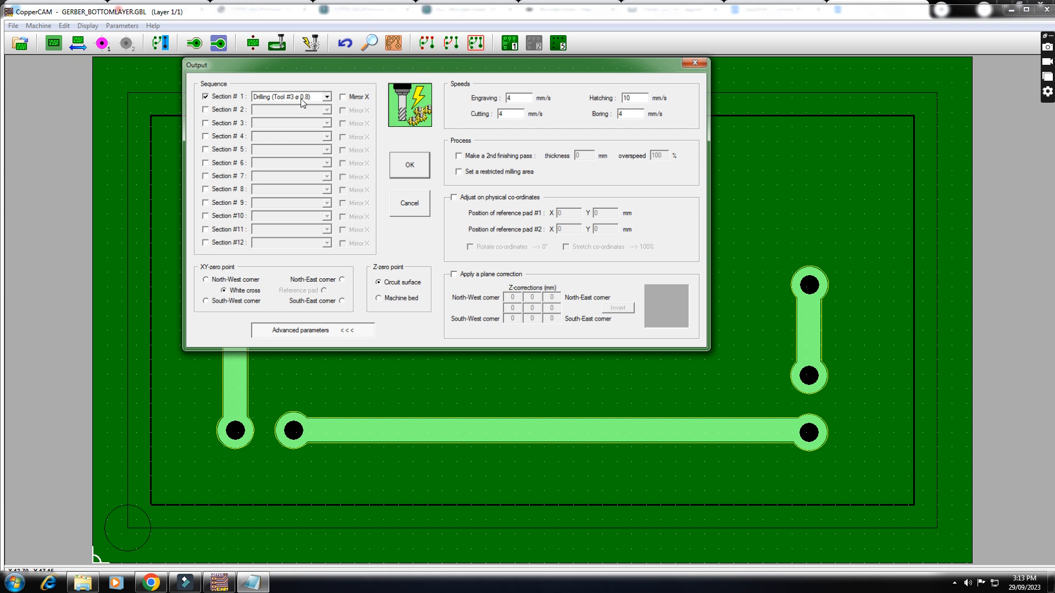
left_click(415, 171)
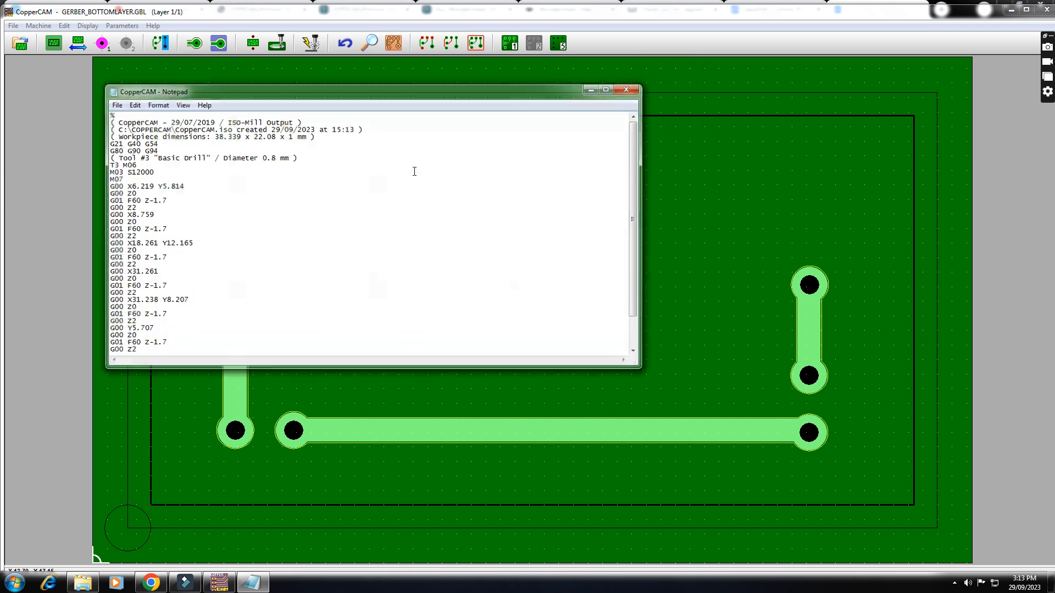
- Add the line G00 X00 Y00 after the last G00 Z2 move in the 0.8 mm drilling G-code
scroll(167, 325, "down", 2)
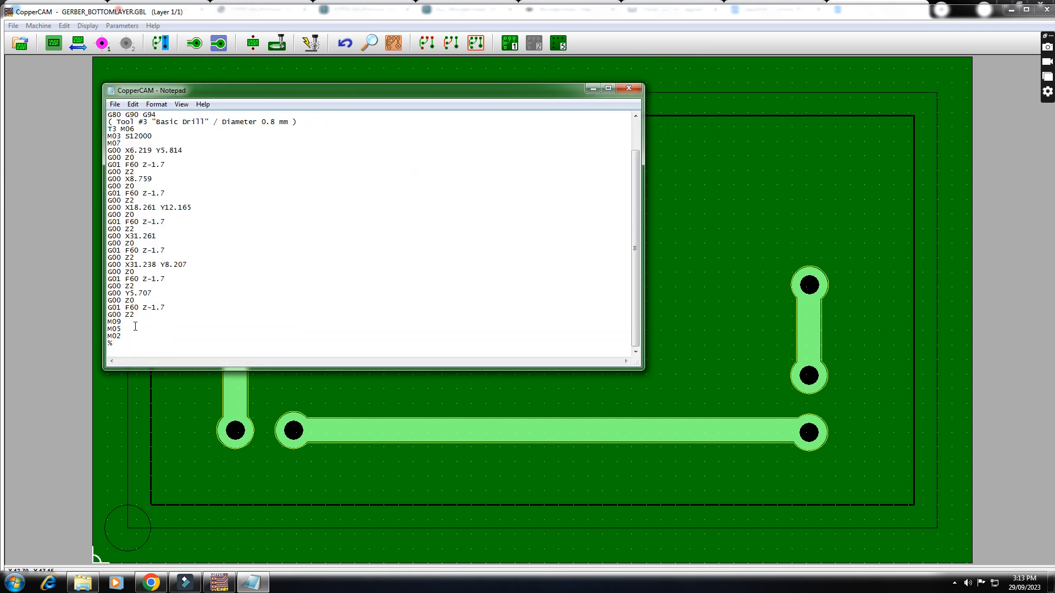
left_click(137, 315)
key("Return")
type("G00 X00 Y00")
- Save the 0.8 mm drilling G-code as DRILL0.8 in the Desktop folder TKMCE PCB and close the file
left_click(114, 105)
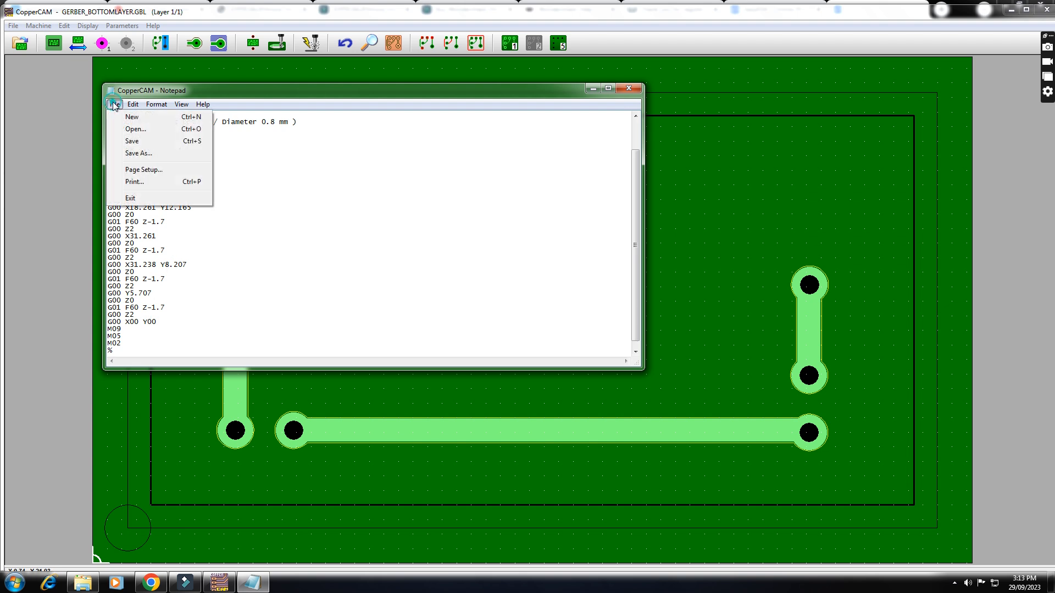
left_click(146, 154)
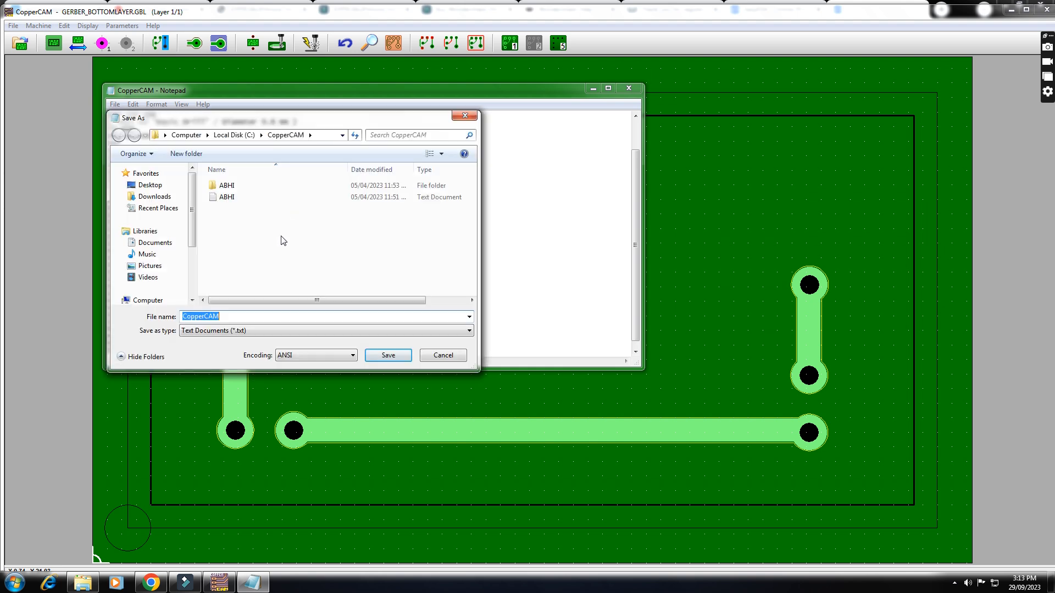
left_click(150, 186)
scroll(291, 272, "down", 3)
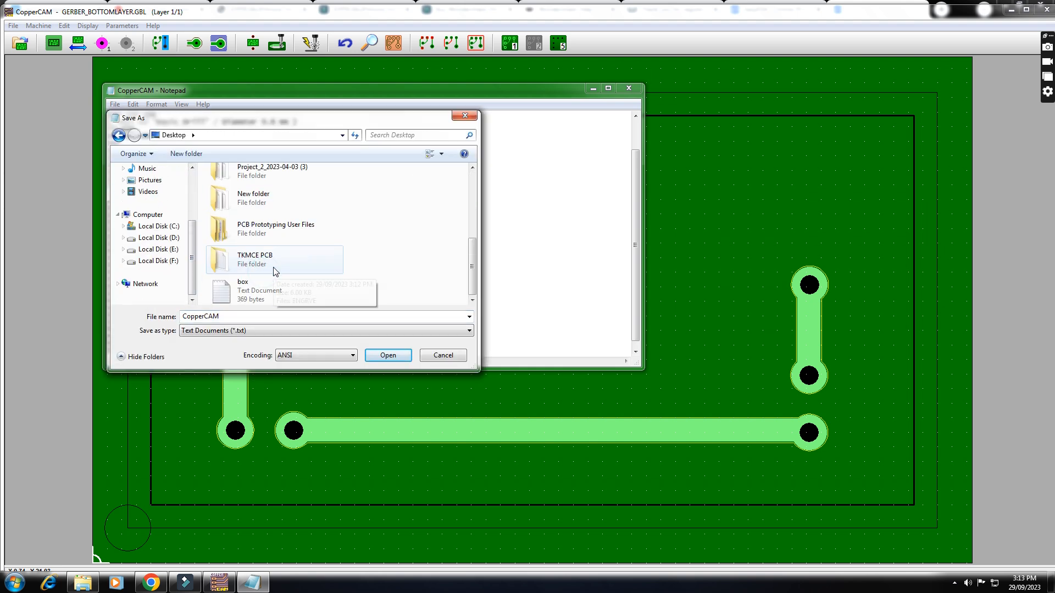
left_click(275, 265)
double_click(274, 266)
double_click(233, 317)
type("DRILL0.8")
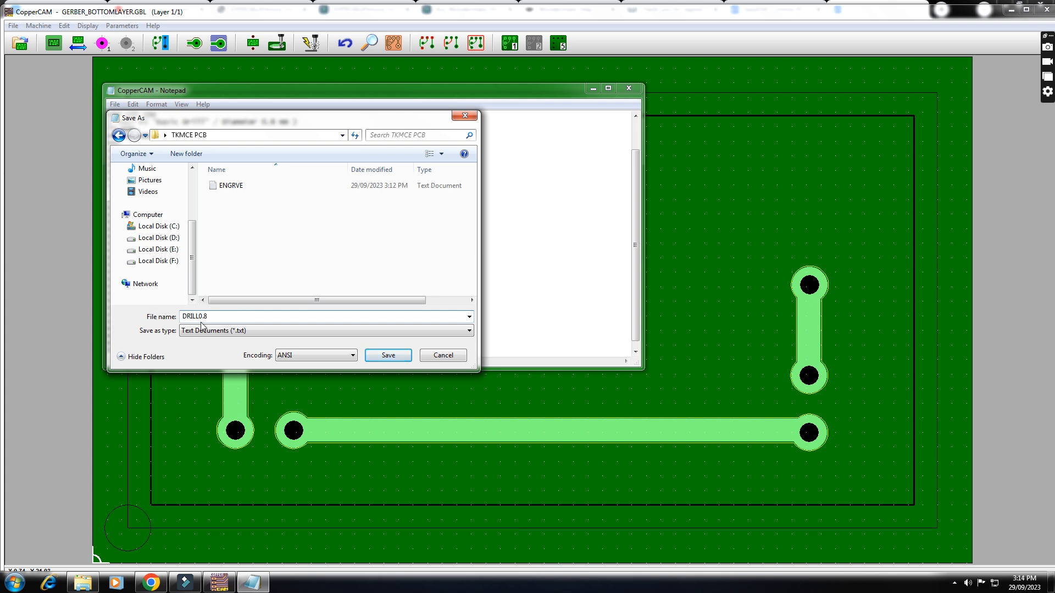
left_click(389, 355)
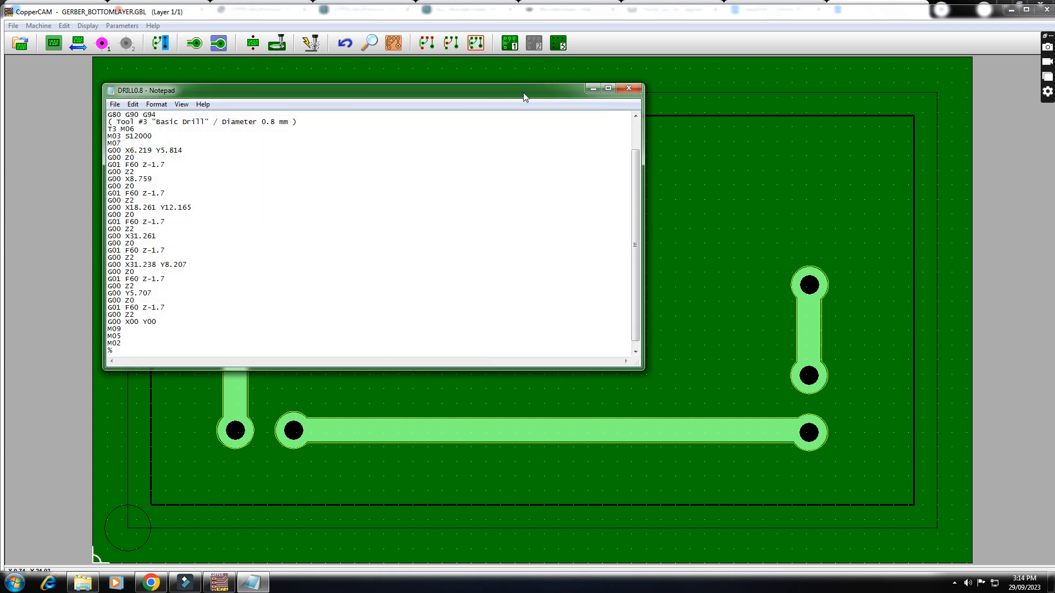
left_click(637, 91)
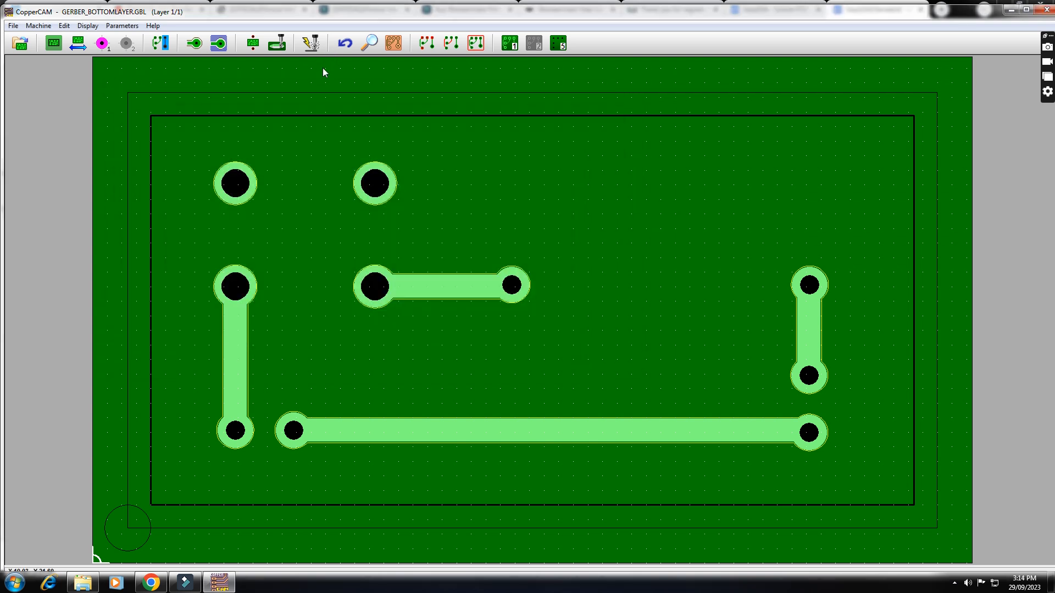
- Output the Drilling (Tool #14 ø 1.2) section and add the line G00 X00 Y00 after its last G00 Z2 move
left_click(305, 44)
left_click(410, 177)
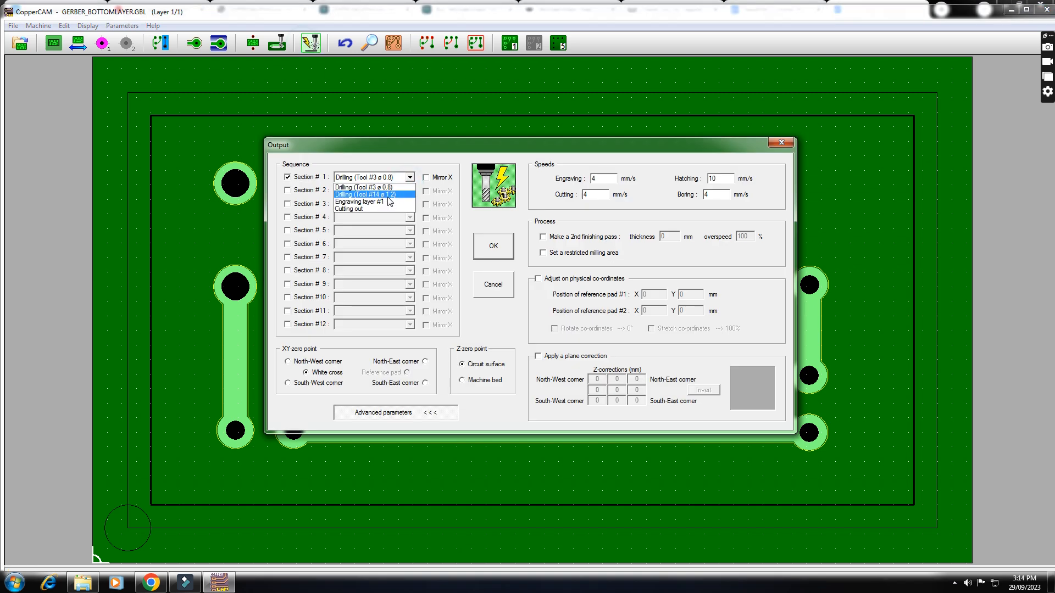
left_click(394, 196)
left_click(494, 247)
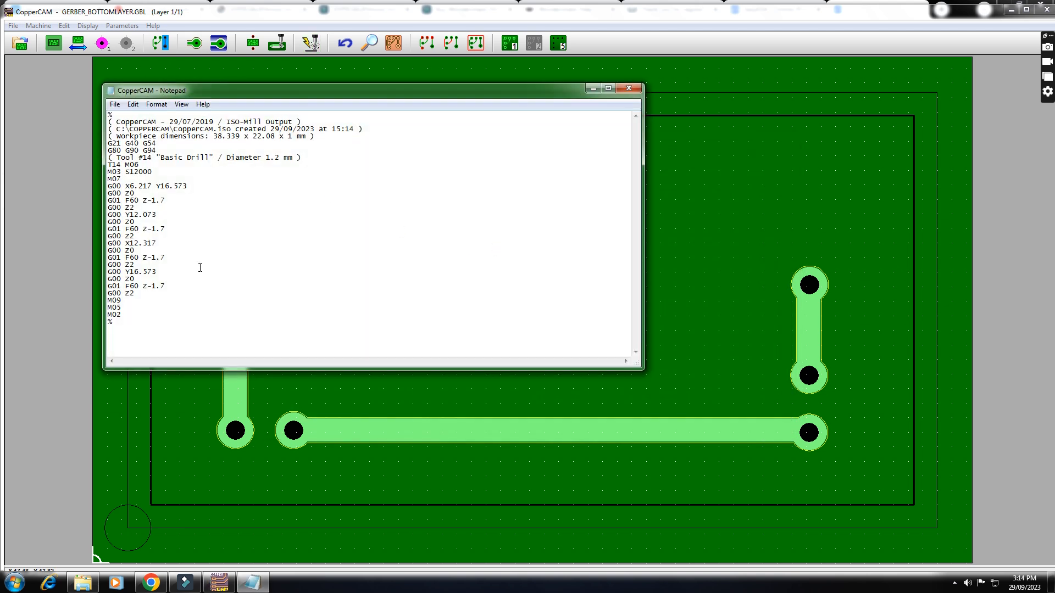
key("Return")
type("G00 X00 Y00")
- Save the 1.2 mm drilling G-code as DRILL1.2 in the Desktop folder TKMCE PCB and close the file
left_click(115, 104)
left_click(144, 154)
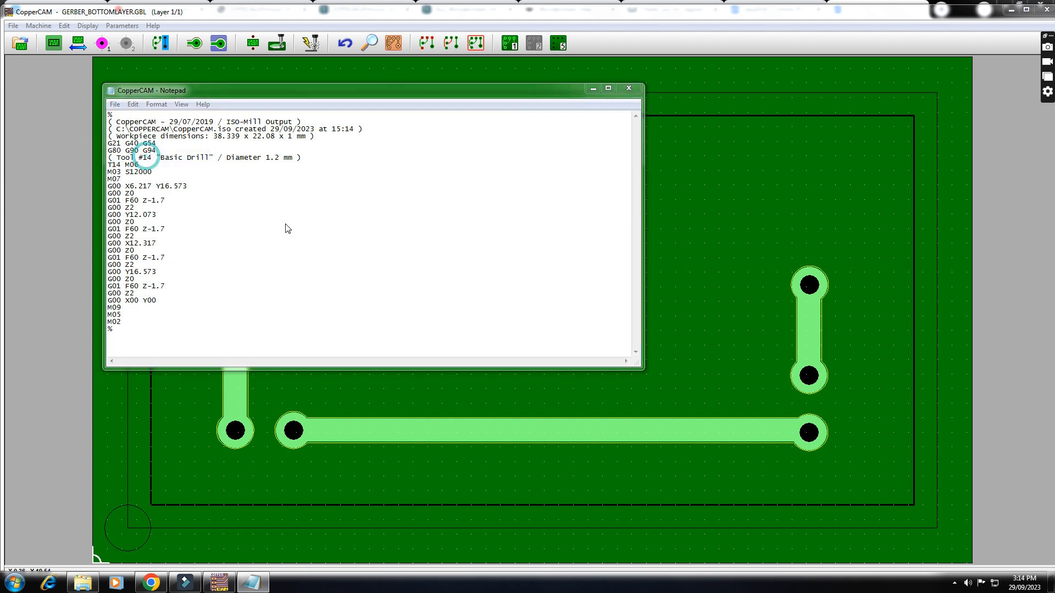
left_click(150, 186)
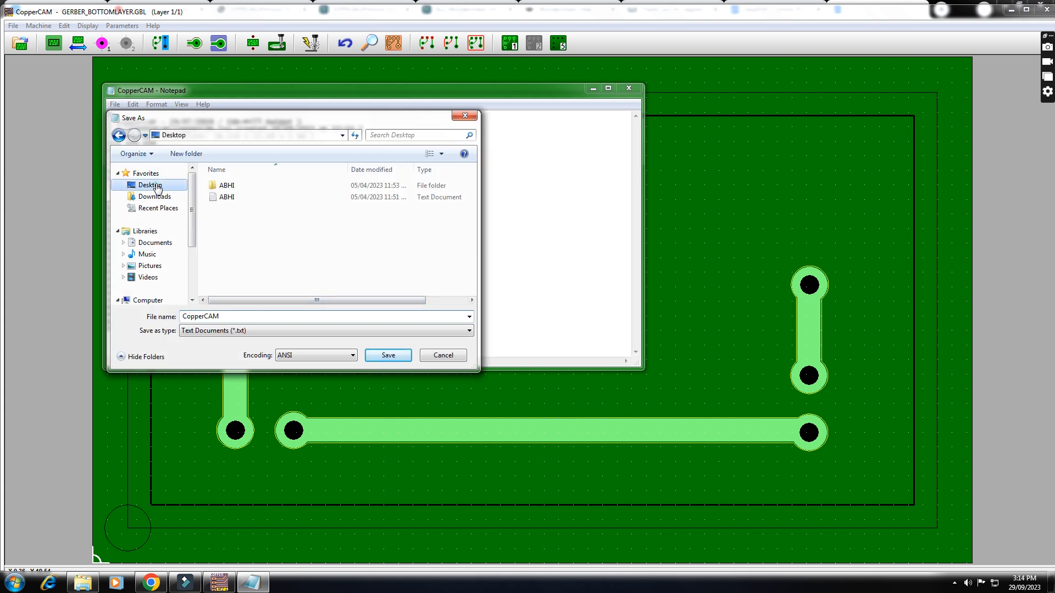
left_click(256, 273)
scroll(264, 258, "down", 5)
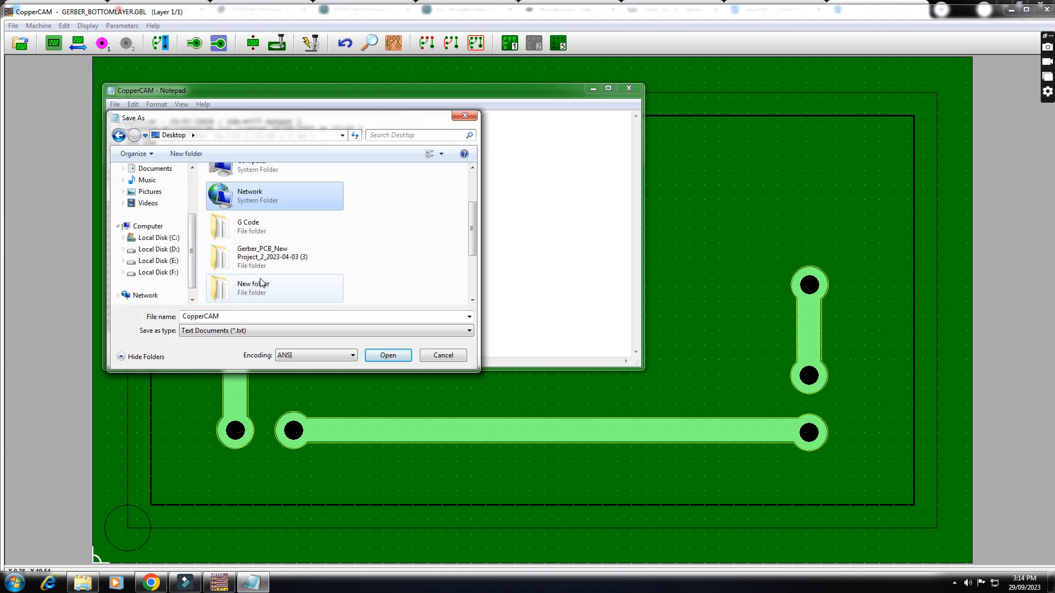
double_click(267, 255)
double_click(235, 316)
left_click(247, 186)
left_click(220, 316)
key("BackSpace")
key("BackSpace")
type("1.2")
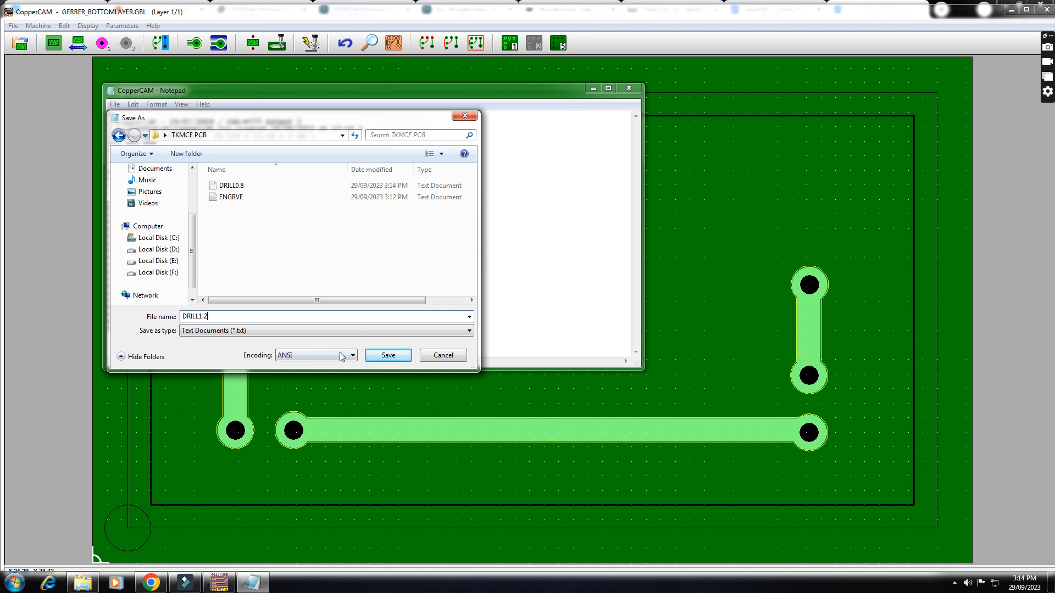
left_click(394, 357)
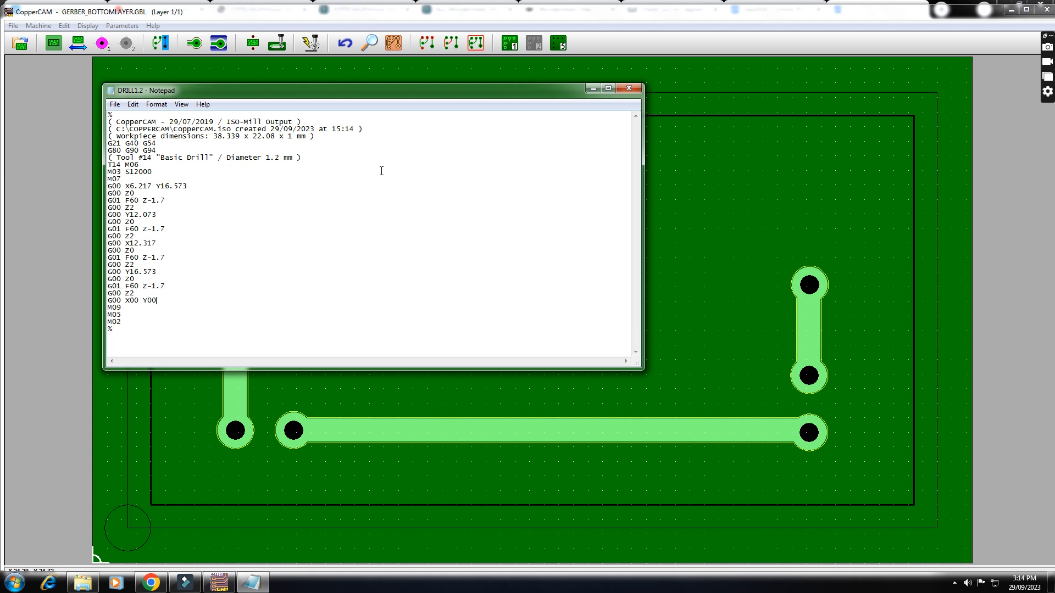
left_click(630, 89)
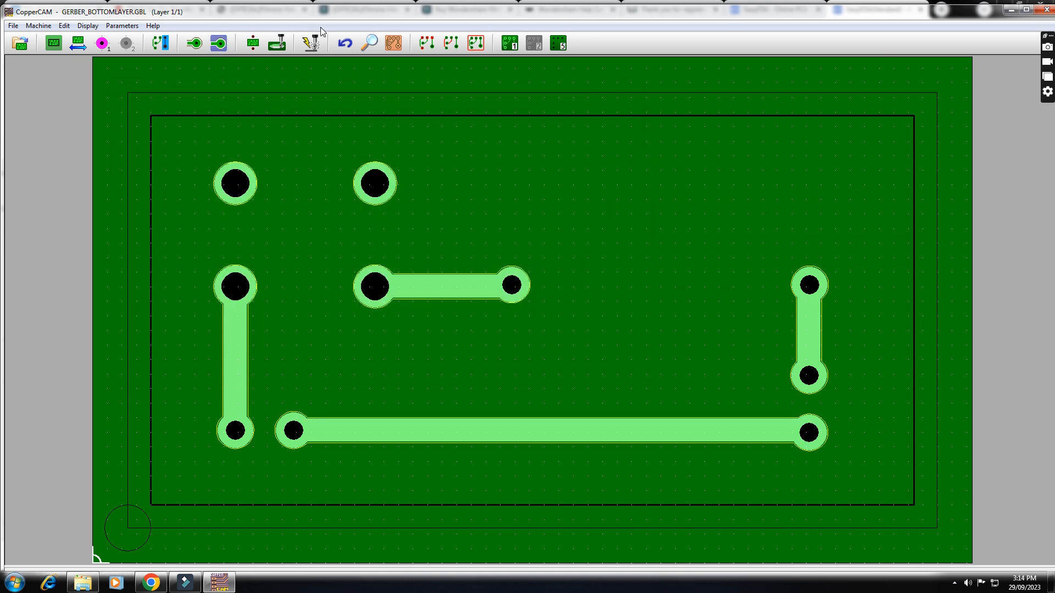
- Output the milling file with section 1 set to Cutting out and add the line G00 X00 Y00 after its G00 Z2 move
left_click(312, 44)
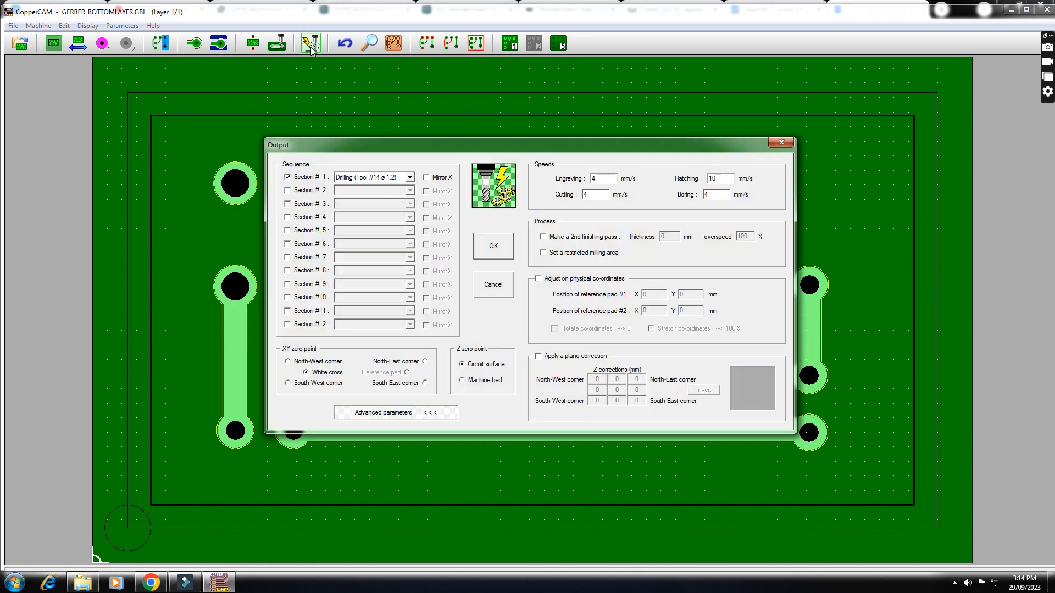
left_click(409, 177)
left_click(371, 209)
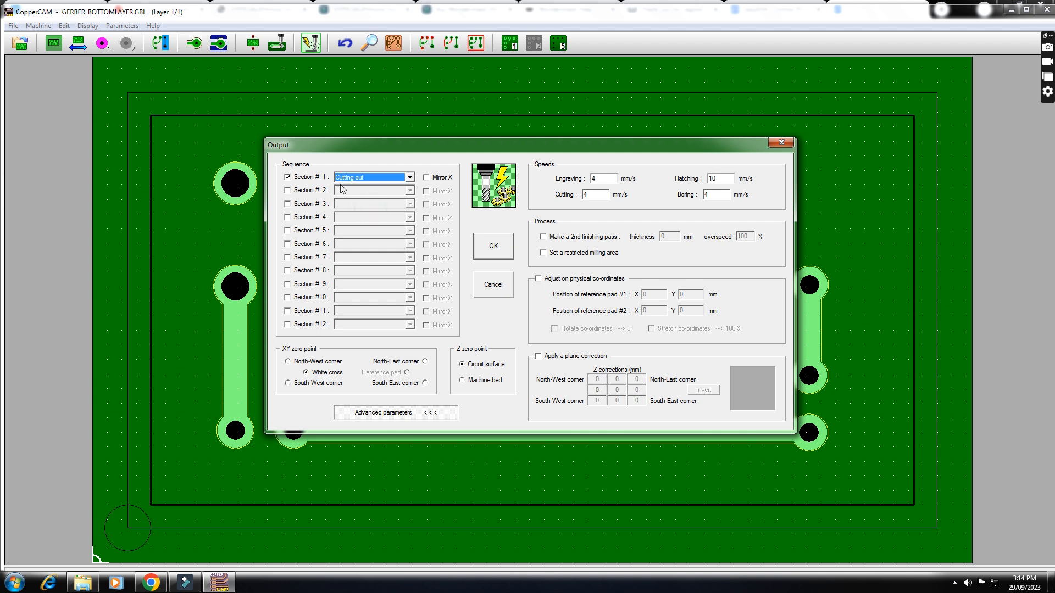
left_click(493, 250)
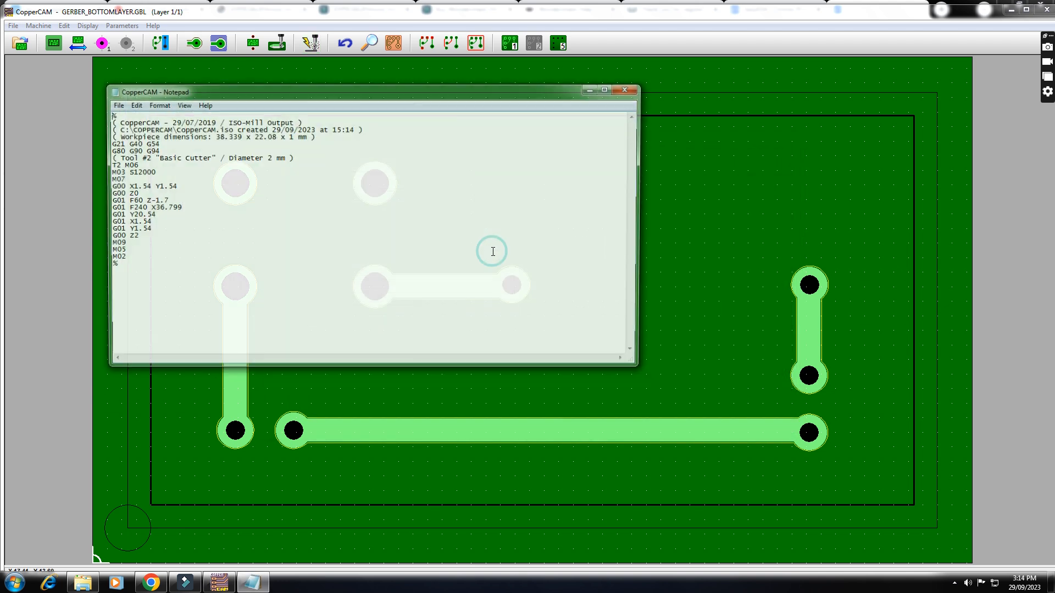
left_click(141, 236)
key("Return")
type("G00 X00 Y00")
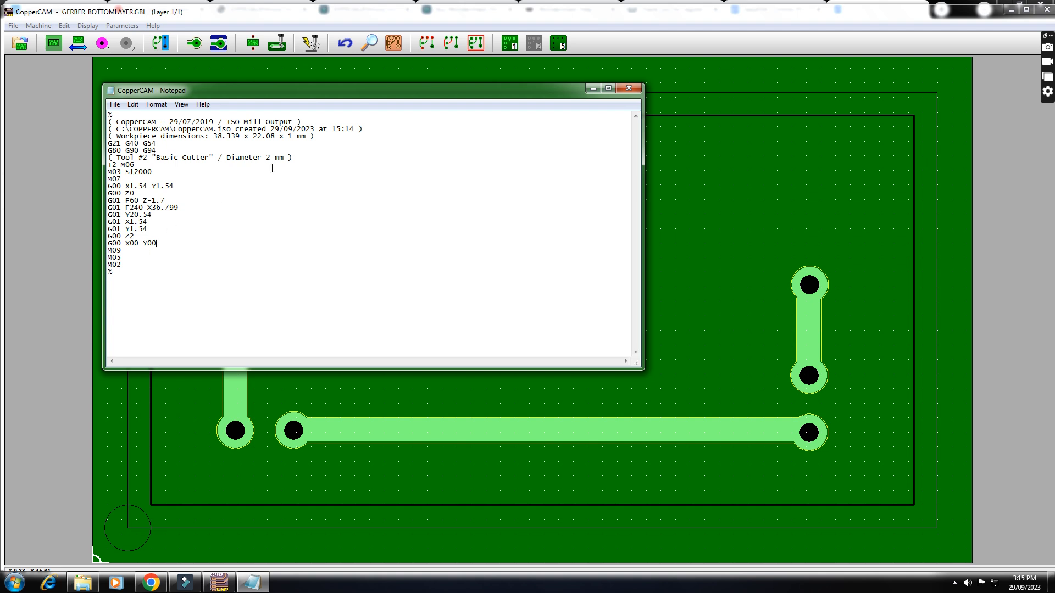
- Save the cutting G-code as CUT in the Desktop folder TKMCE PCB and close the file
left_click(114, 105)
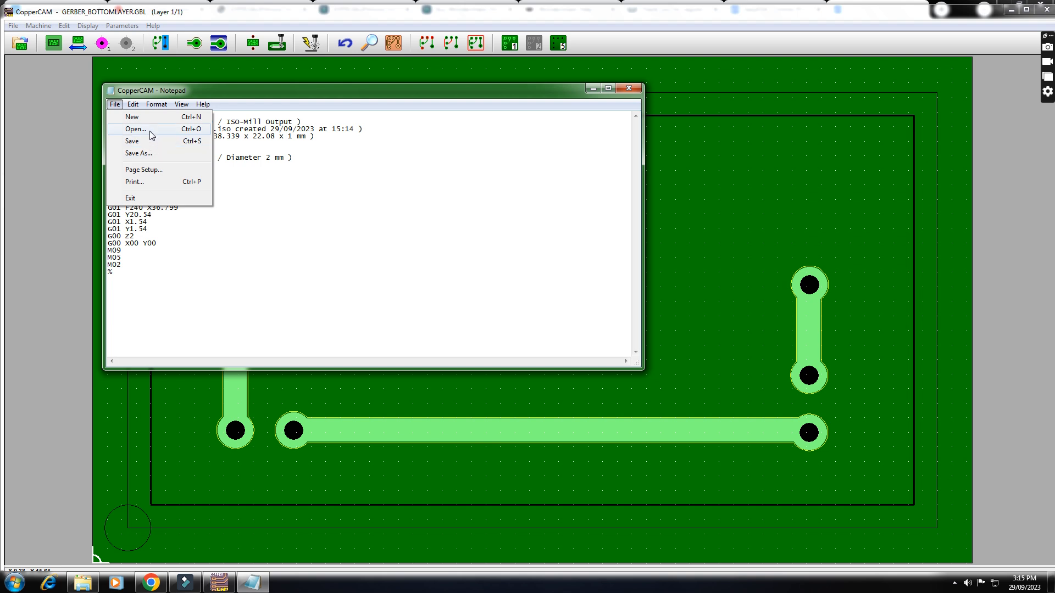
left_click(149, 153)
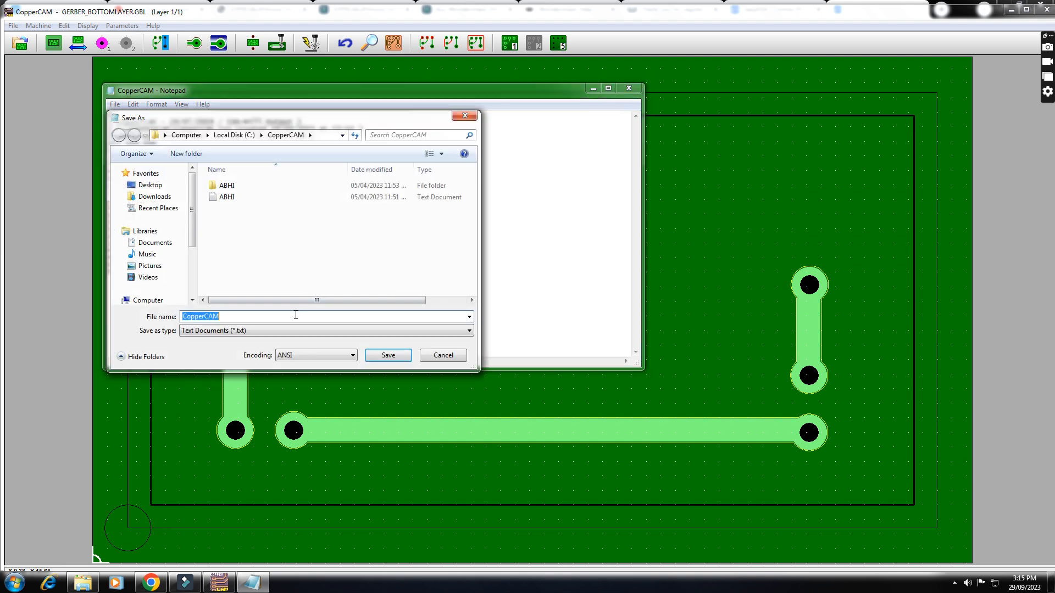
type("CUT")
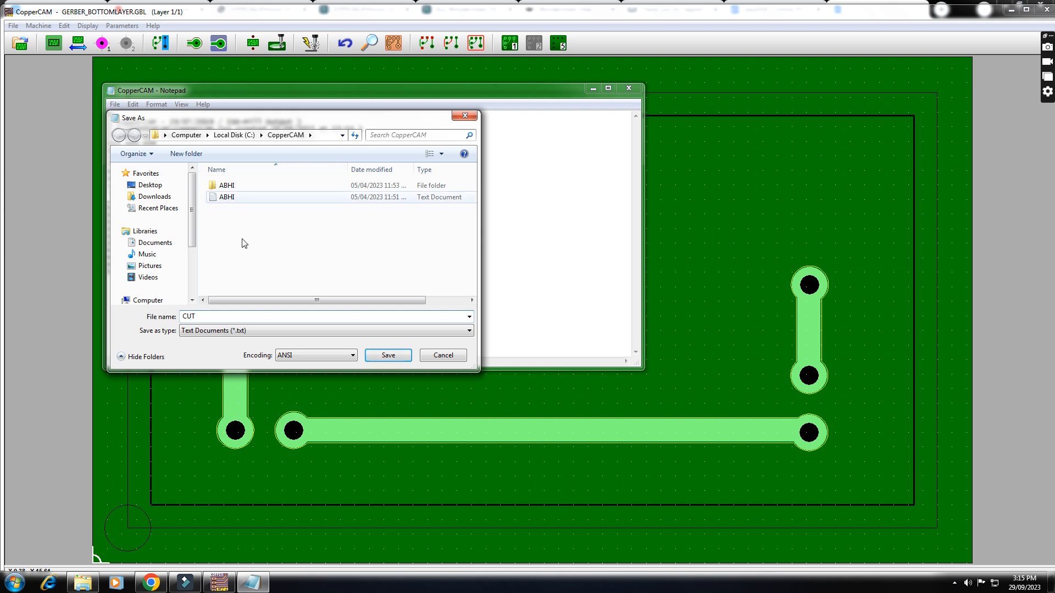
left_click(159, 188)
left_click(262, 296)
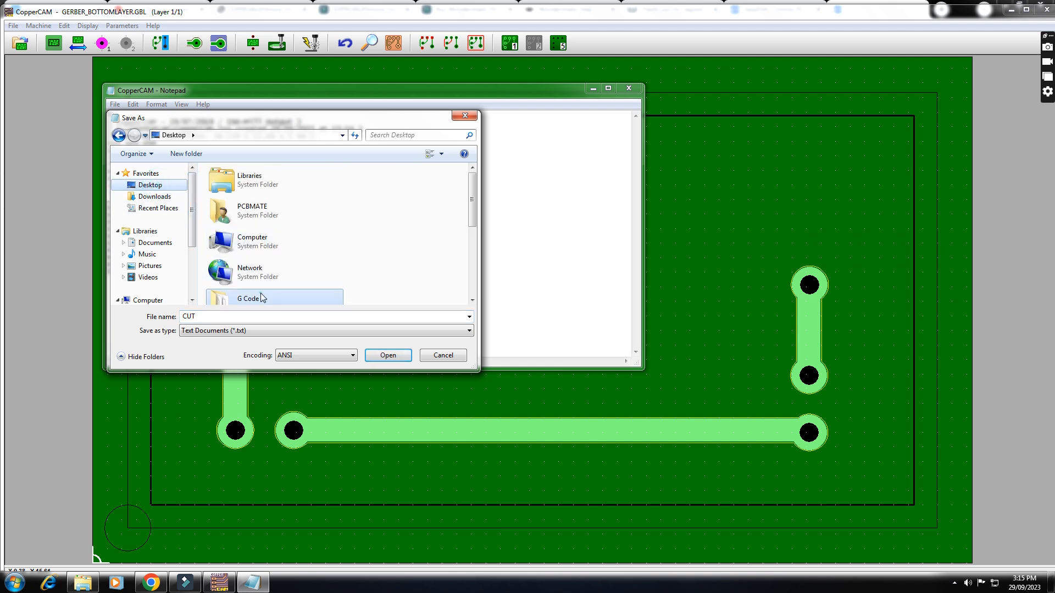
scroll(263, 275, "down", 2)
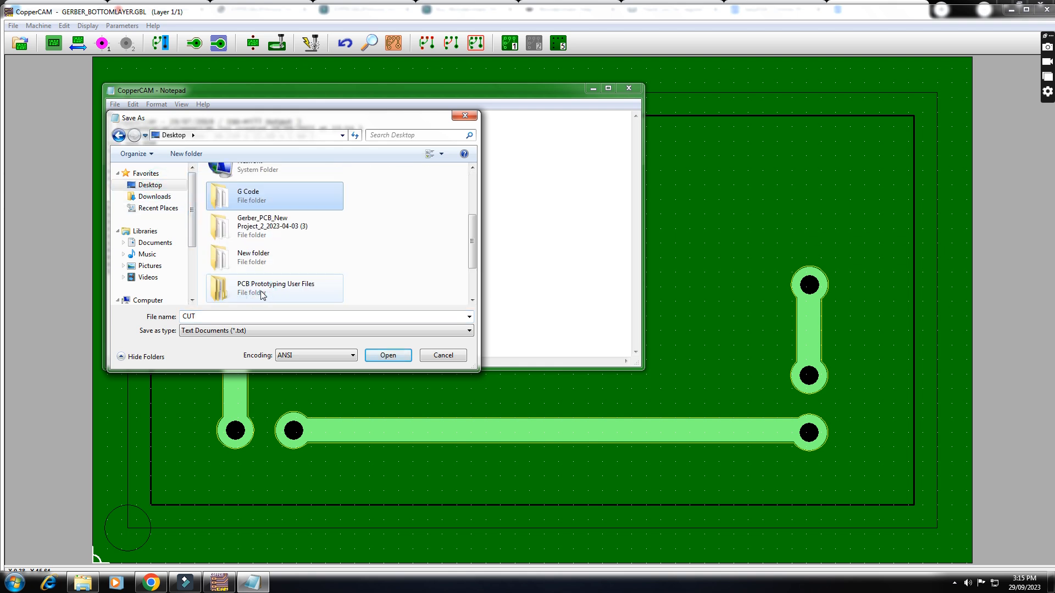
scroll(264, 258, "down", 1)
double_click(262, 262)
double_click(215, 319)
left_click(396, 354)
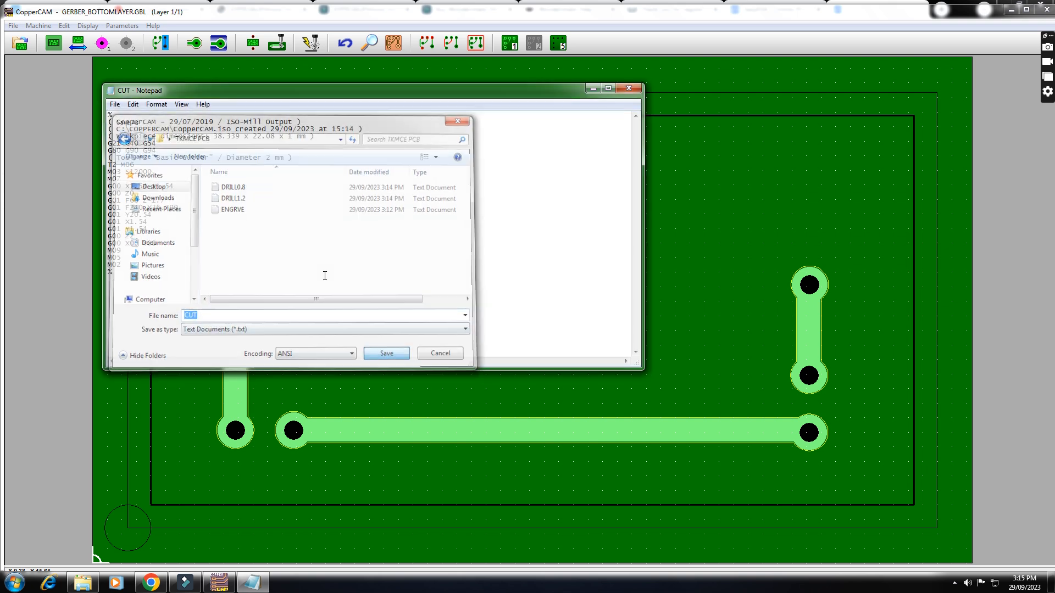
left_click(630, 89)
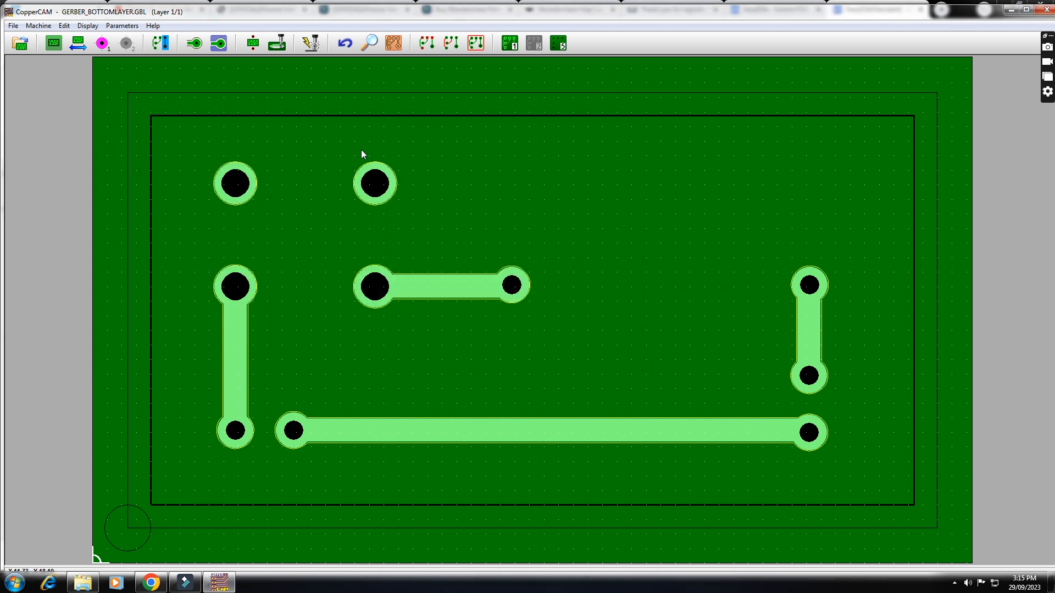
- Switch to Autoleveller from the desktop and set its target controller to Mach3
left_click(1012, 11)
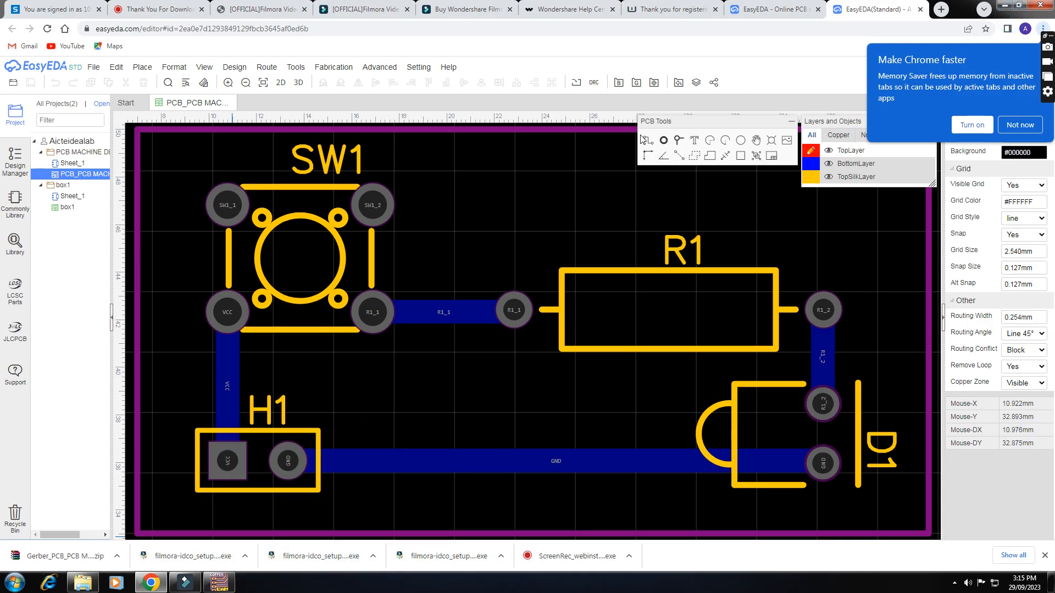
left_click(1005, 6)
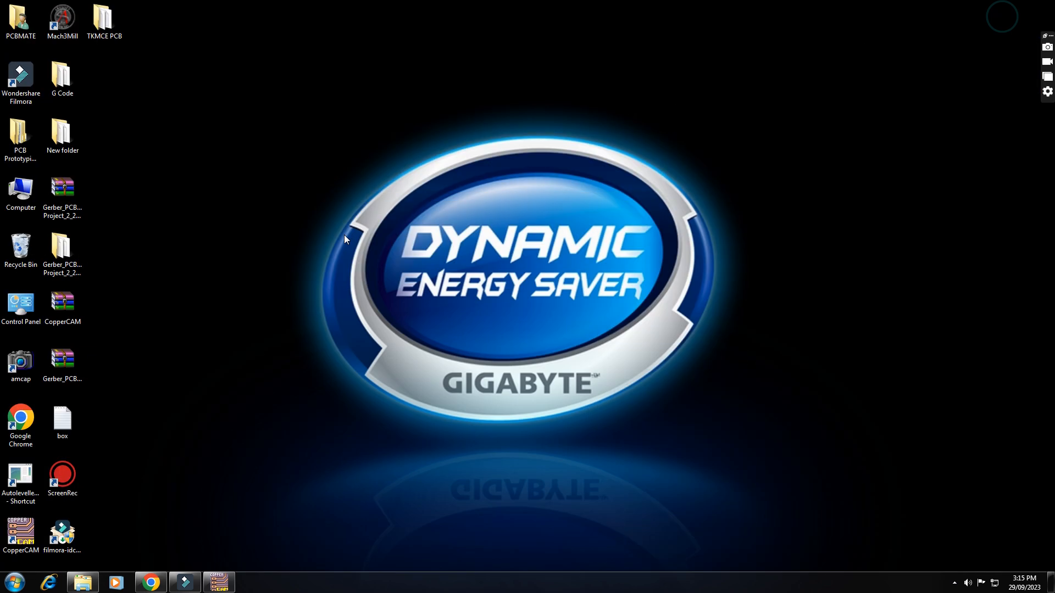
double_click(24, 478)
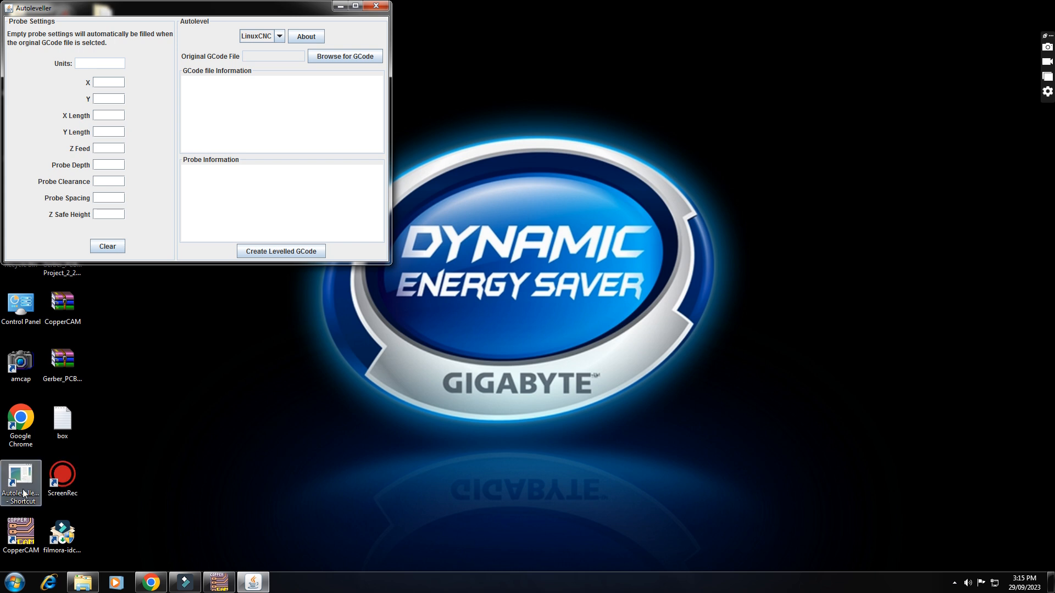
left_click_drag(157, 11, 296, 50)
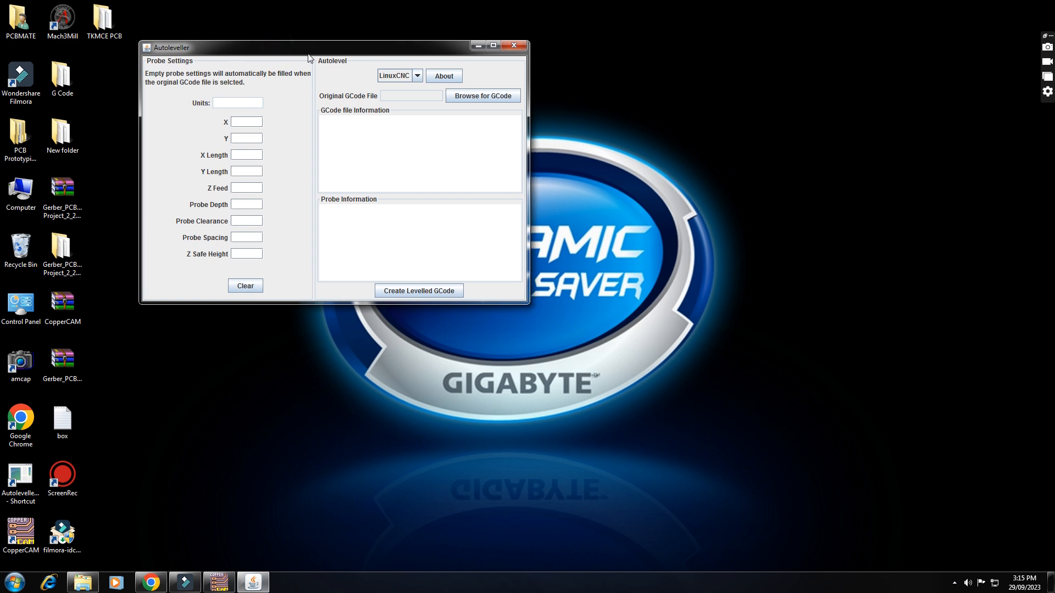
left_click(418, 77)
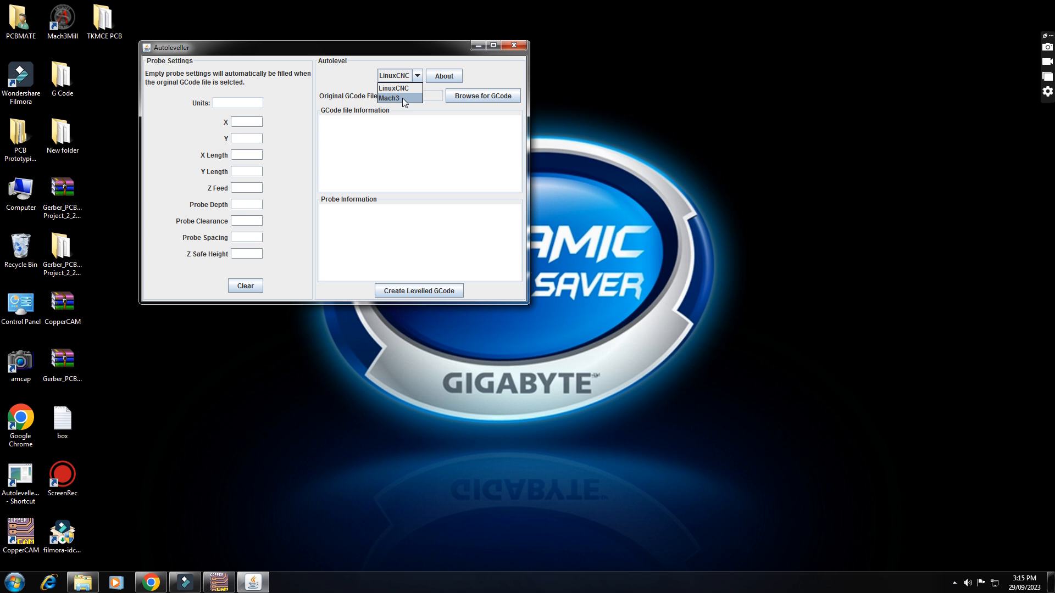
left_click(397, 99)
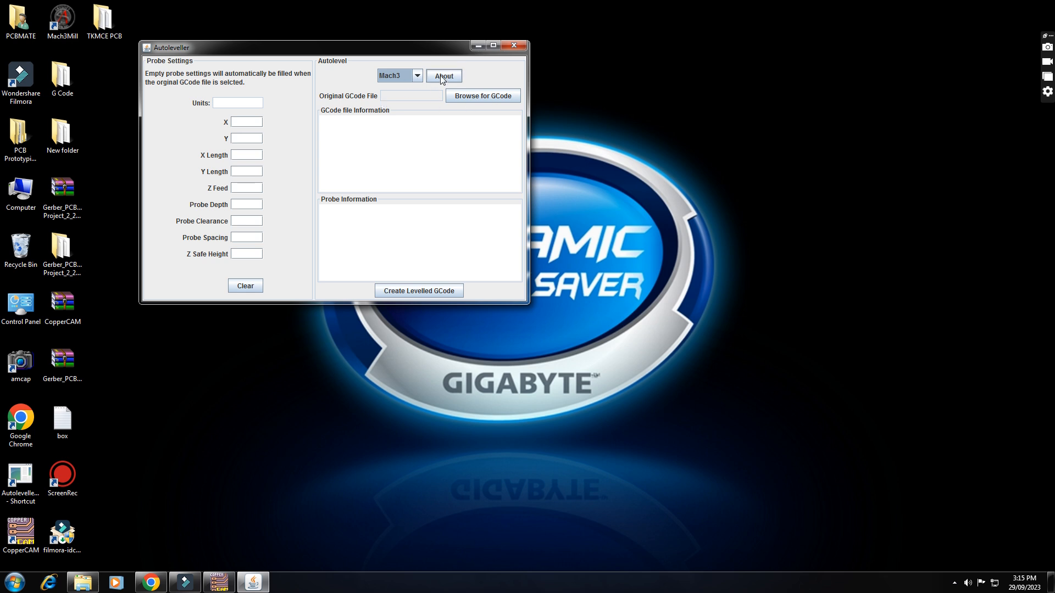
- Load ENGRVE.txt from the Desktop folder TKMCE PCB as the original G-code file
left_click(471, 96)
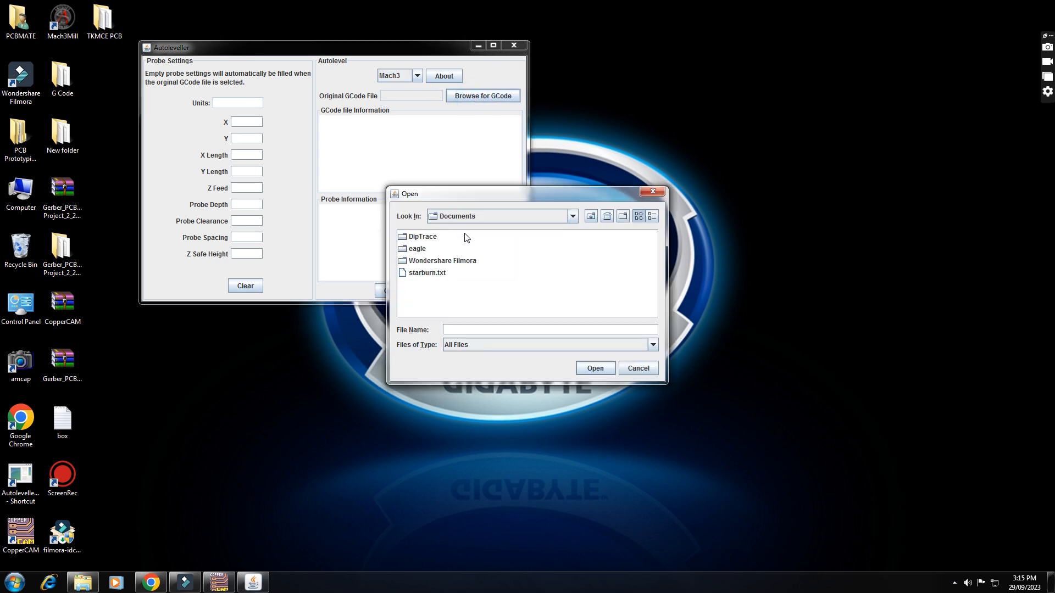
left_click(569, 218)
scroll(477, 248, "up", 2)
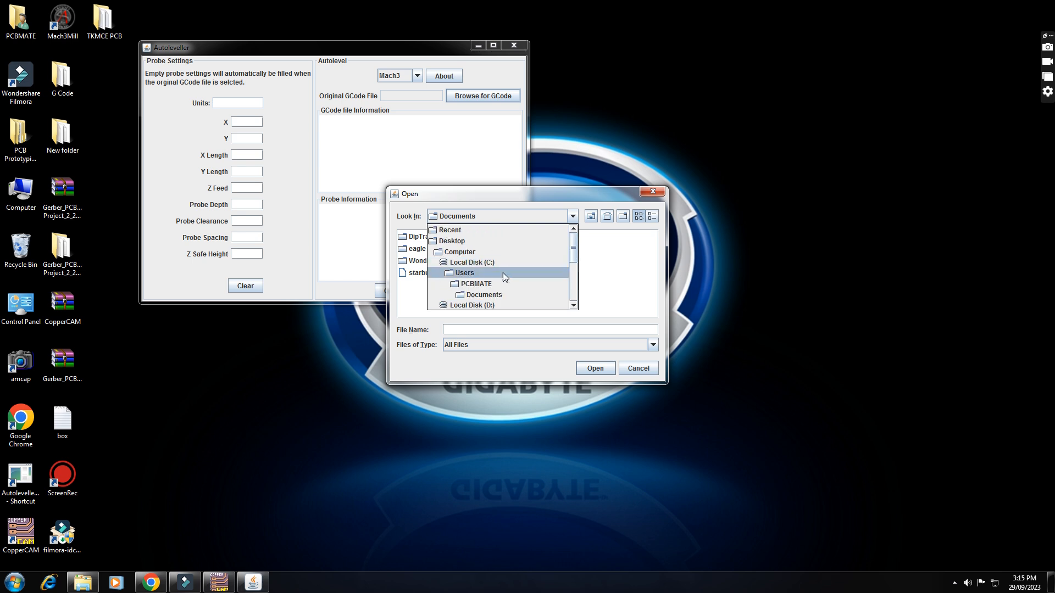
scroll(484, 286, "down", 1)
scroll(482, 271, "up", 1)
left_click(454, 241)
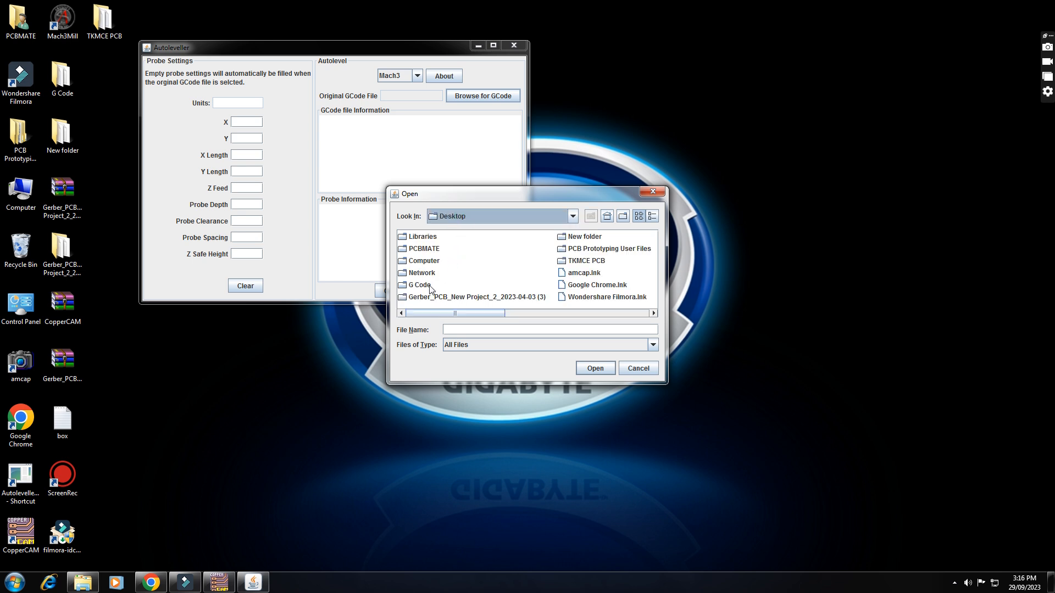
double_click(585, 261)
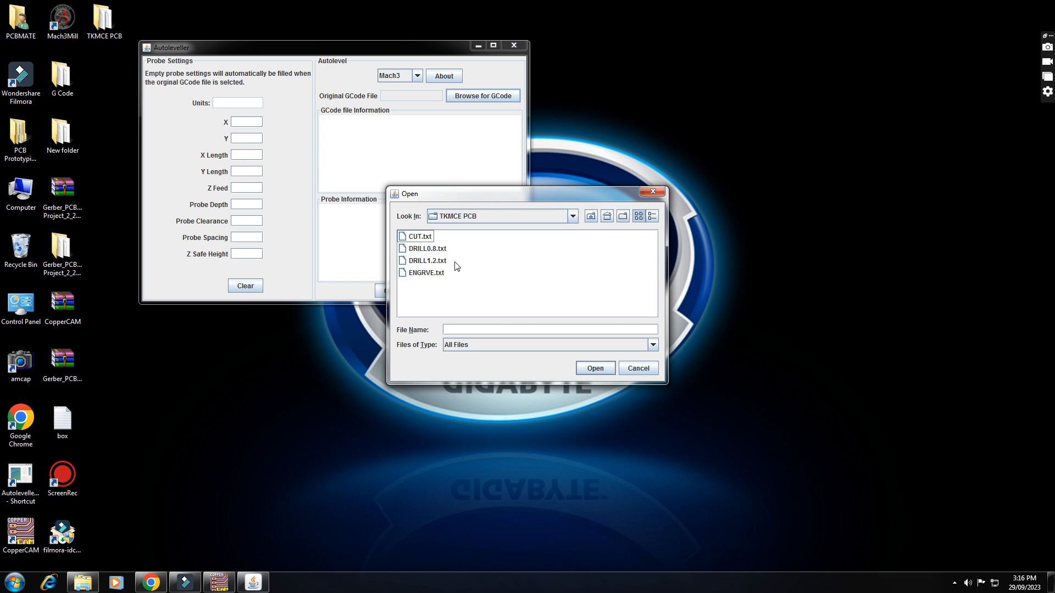
left_click(427, 273)
left_click(599, 373)
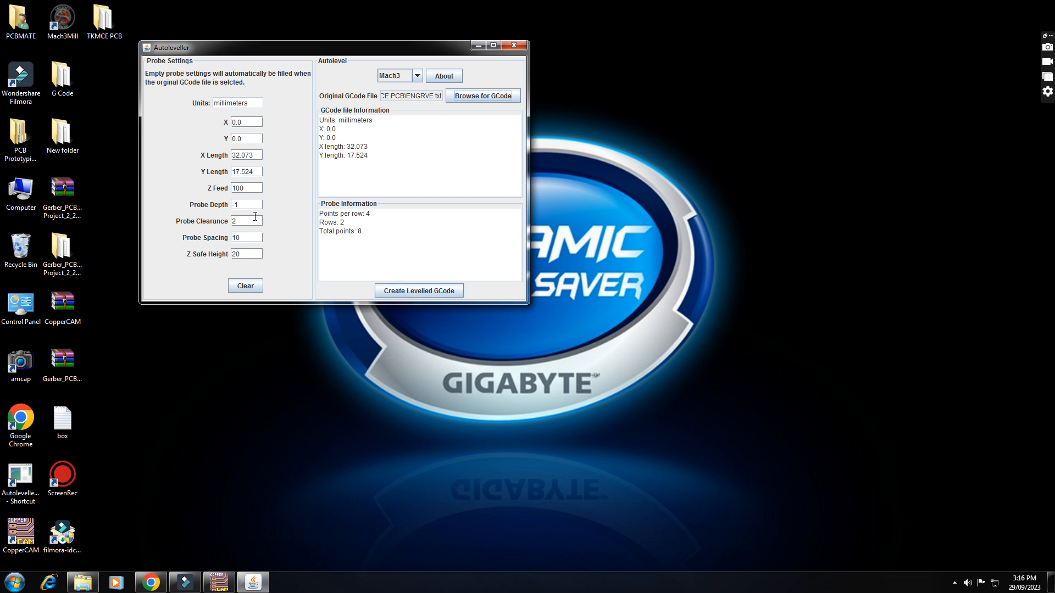
- Create the levelled G-code, save it as ALENGRVE.tap in the TKMCE PCB folder, and close Autoleveller
left_click(418, 293)
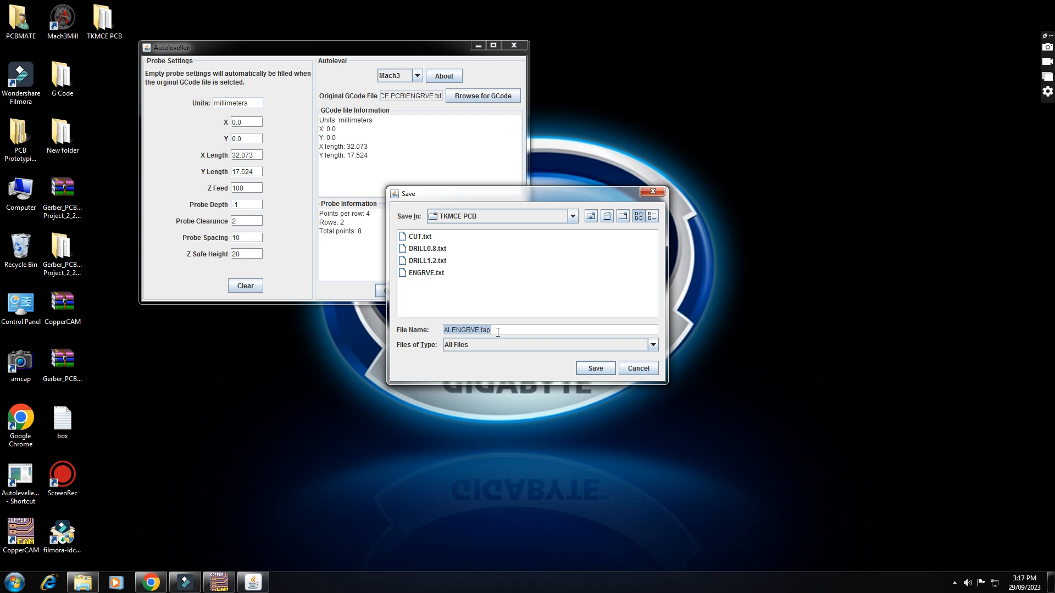
left_click(596, 369)
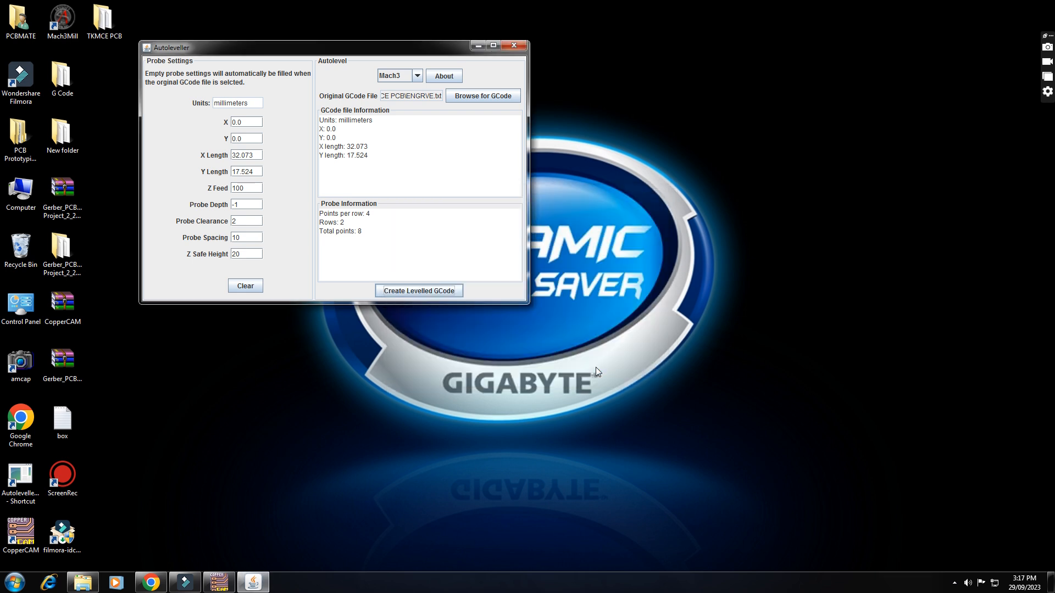
left_click(514, 46)
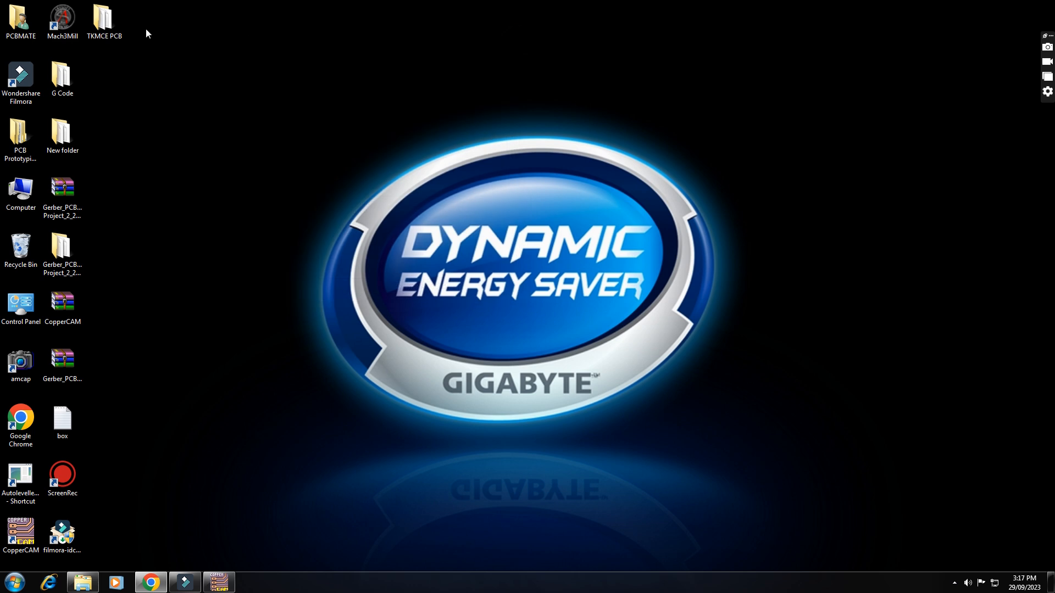
- Open the TKMCE PCB folder on the desktop and review the engraving, drilling, cutting and levelled G-code files
double_click(103, 21)
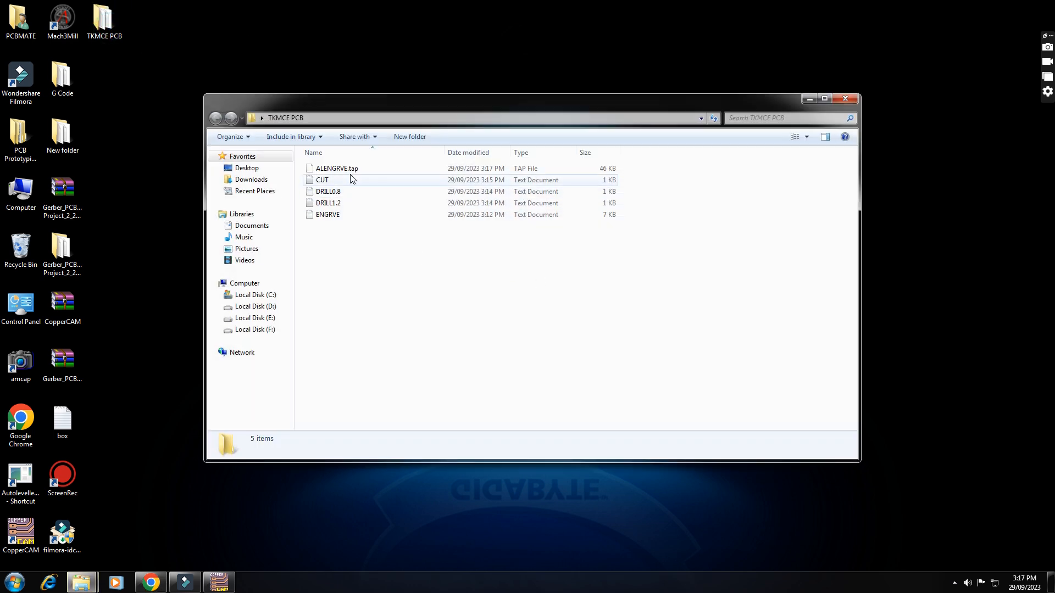
left_click(336, 218)
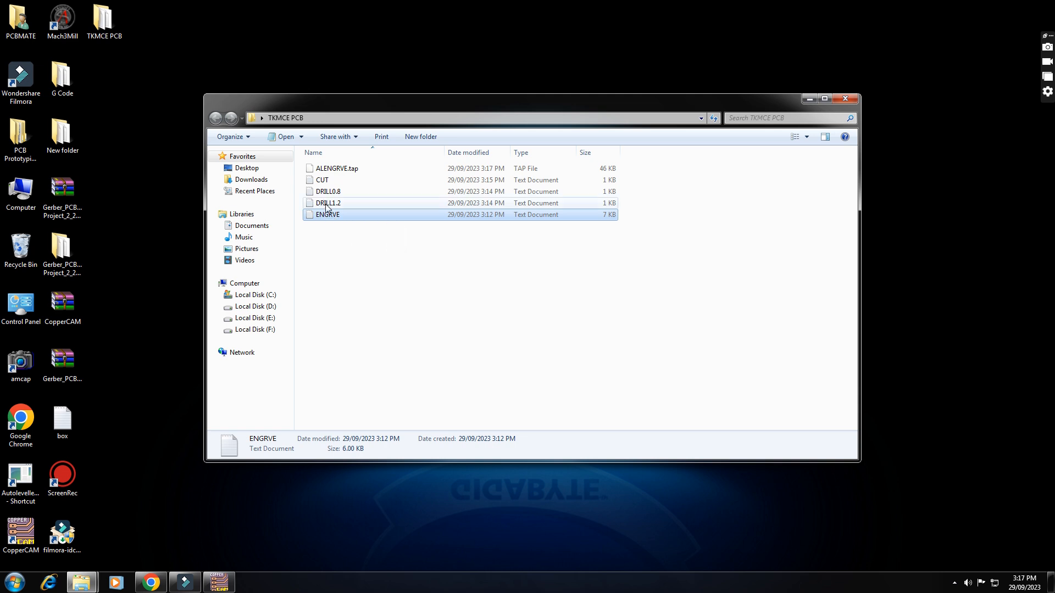
left_click(328, 205)
left_click(328, 192)
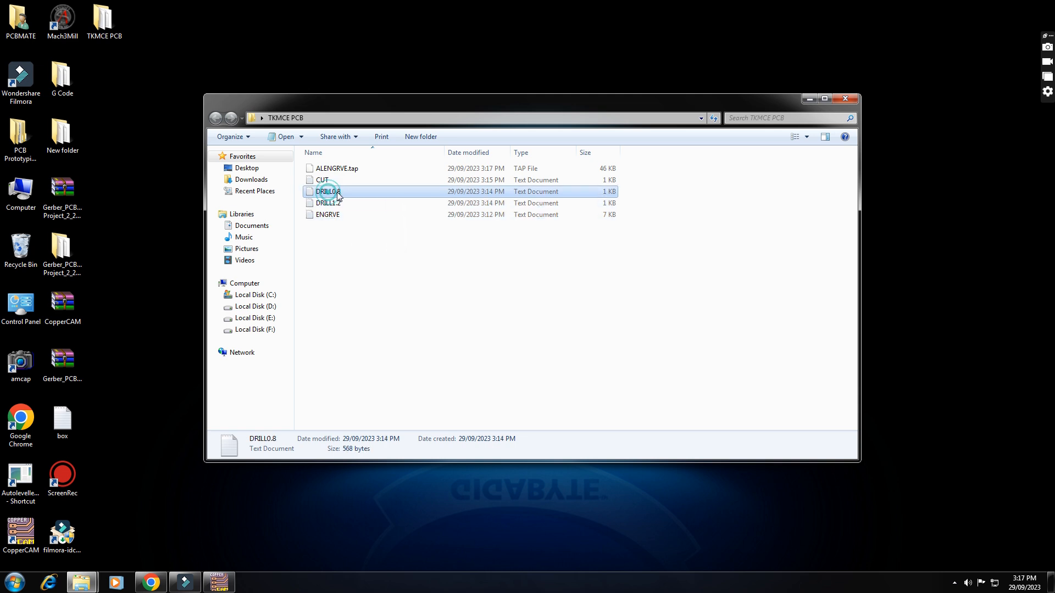
left_click(320, 182)
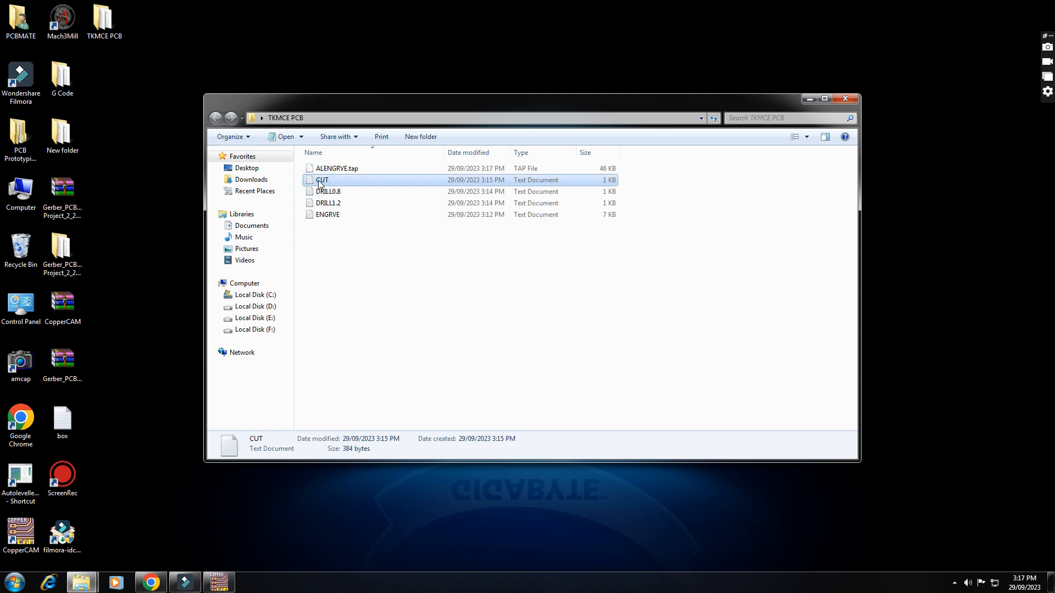
left_click(344, 170)
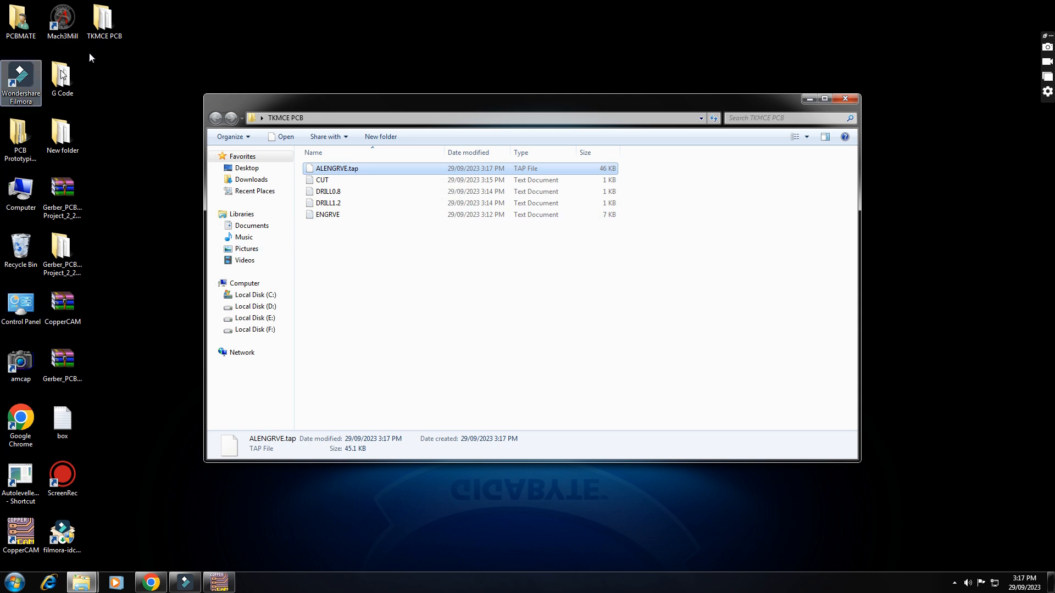
- Switch to Mach3Mill and reset the machine controller
double_click(62, 19)
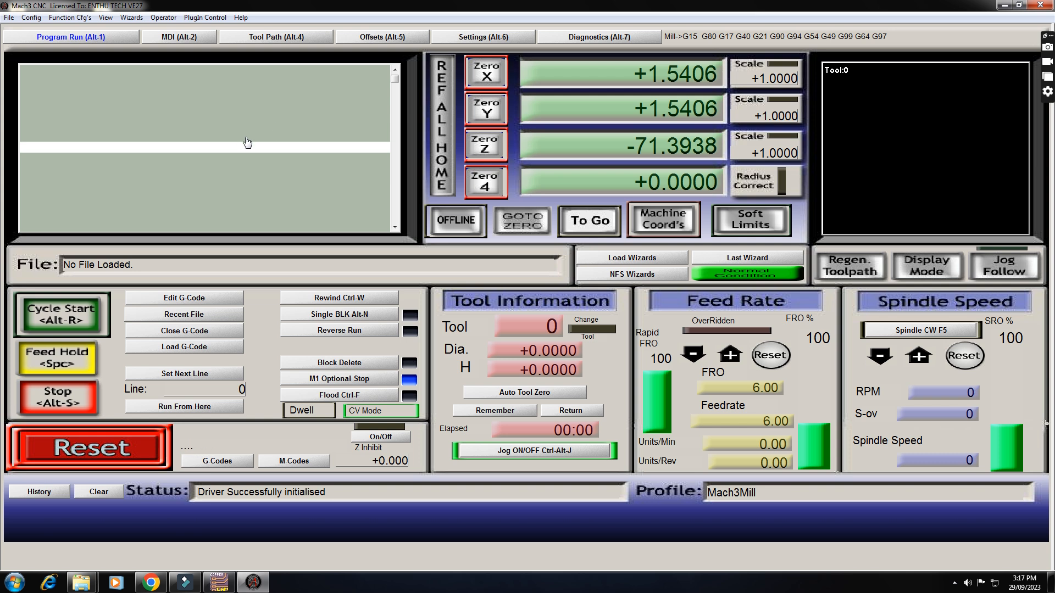
left_click(96, 448)
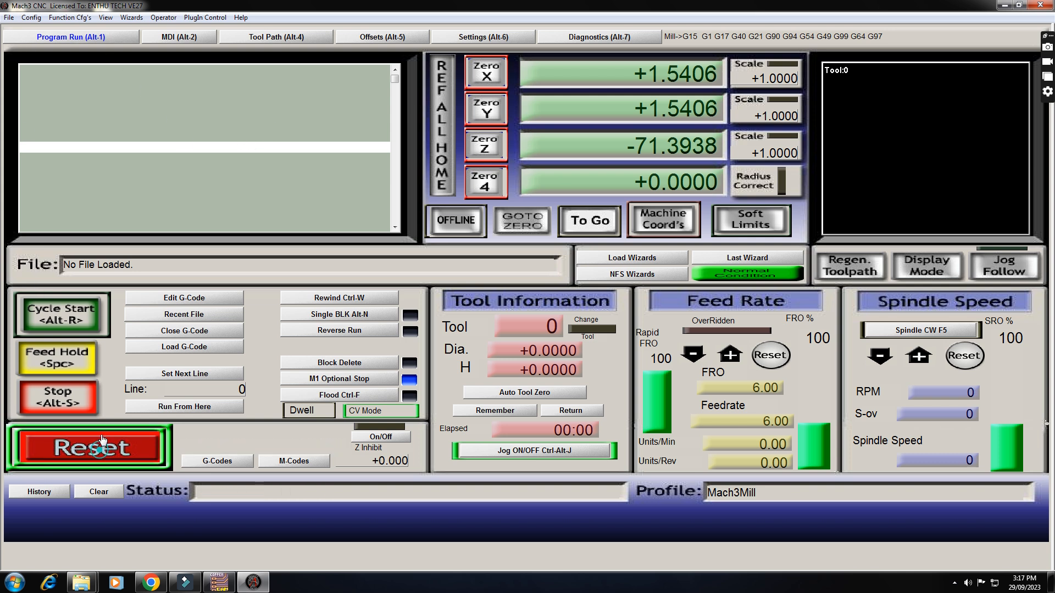
- Load the levelled engraving G-code ALENGRVE.tap from the Desktop folder TKMCE PCB, with all file types shown
left_click(9, 17)
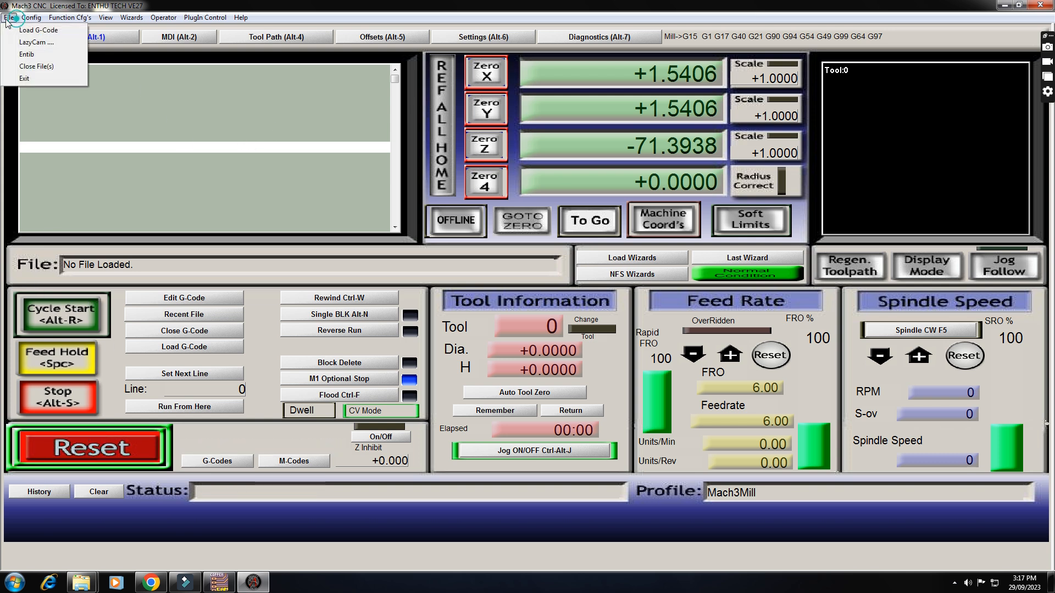
left_click(52, 31)
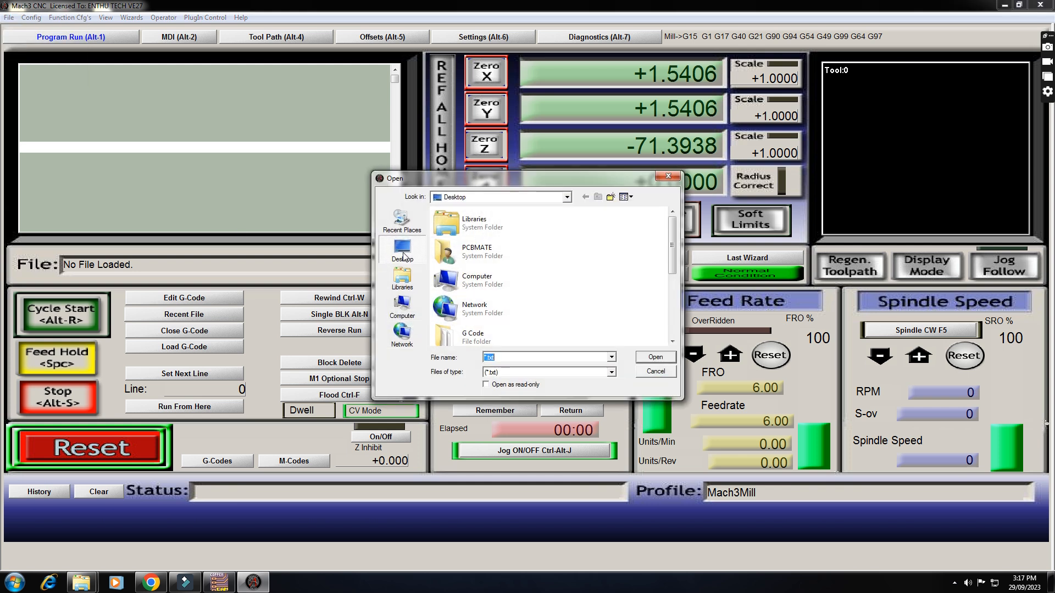
scroll(477, 307, "down", 3)
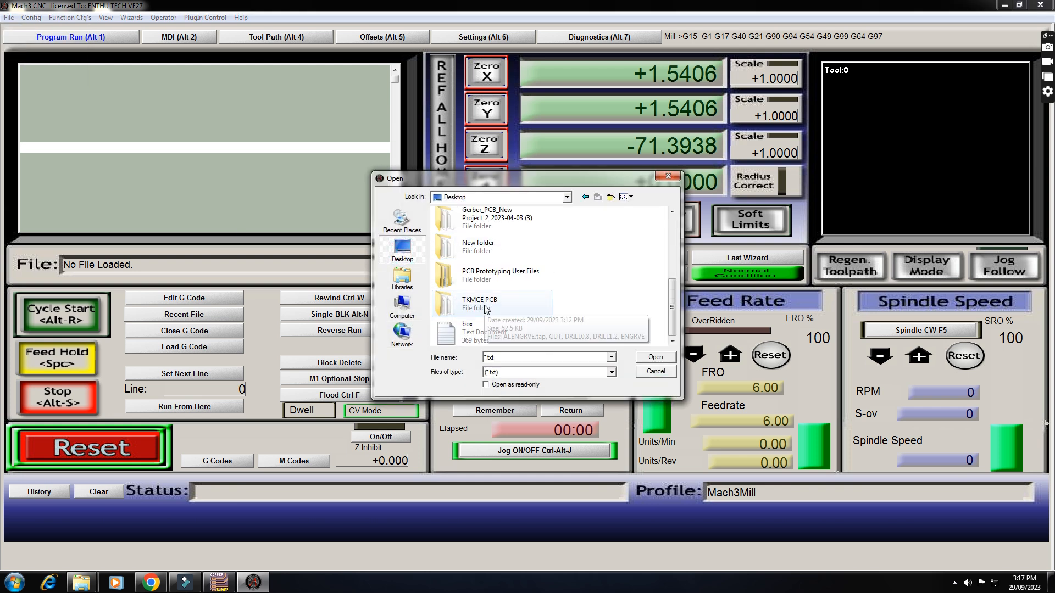
double_click(455, 298)
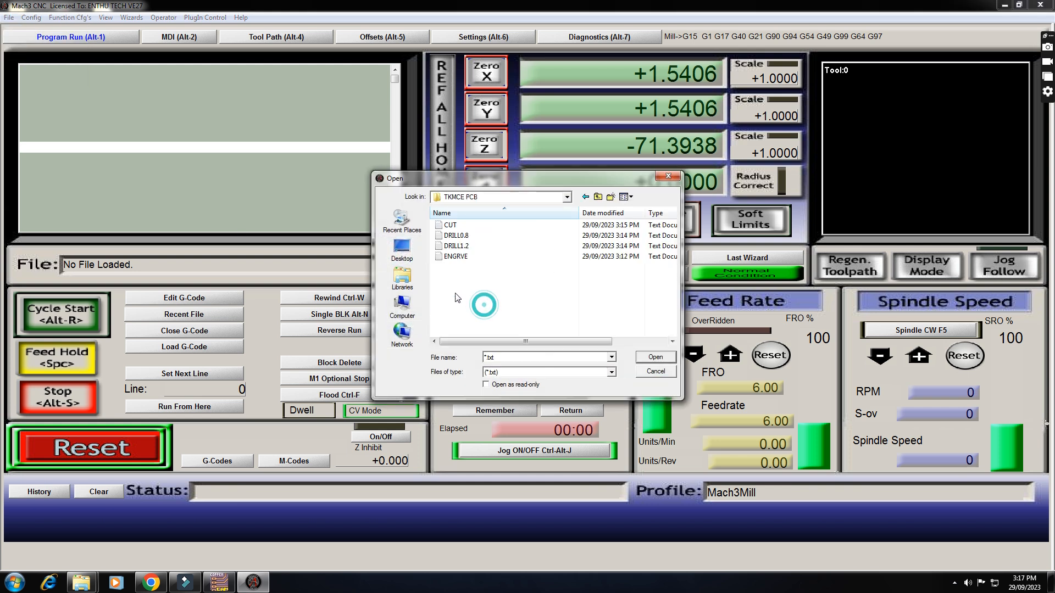
left_click(609, 373)
left_click(580, 394)
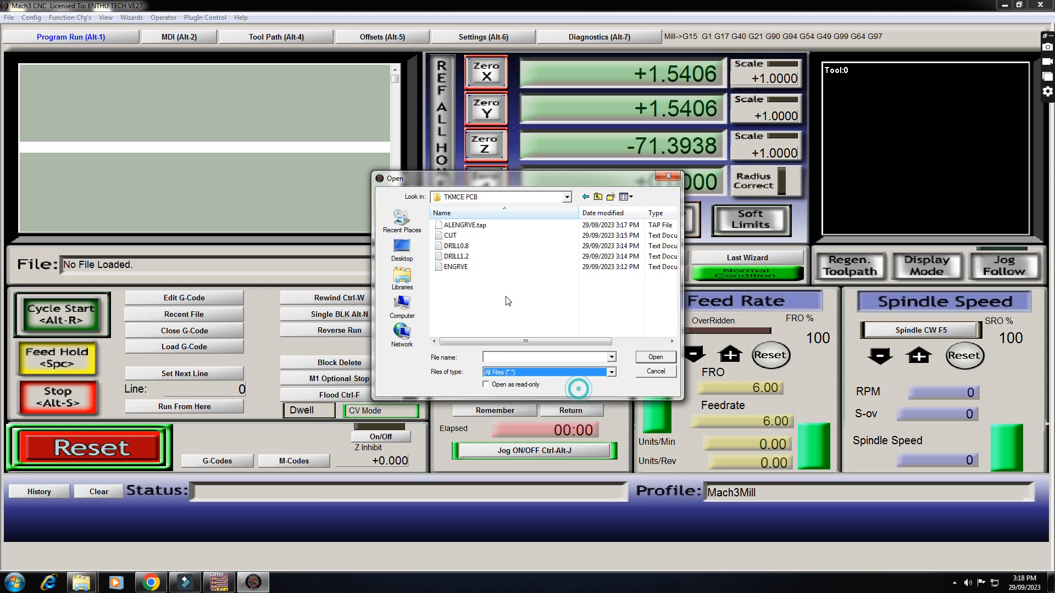
left_click(484, 226)
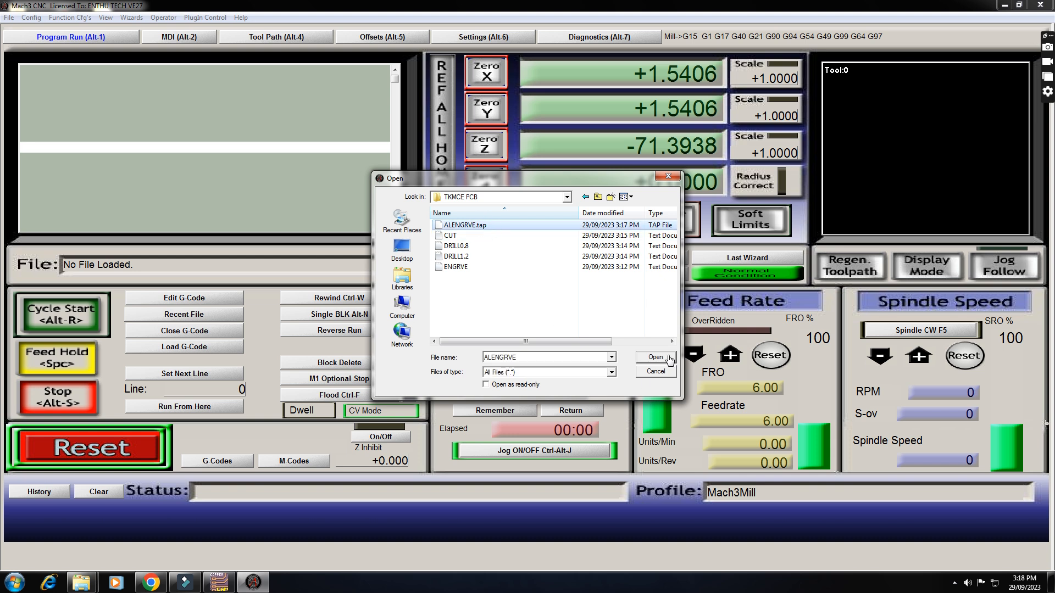
left_click(665, 357)
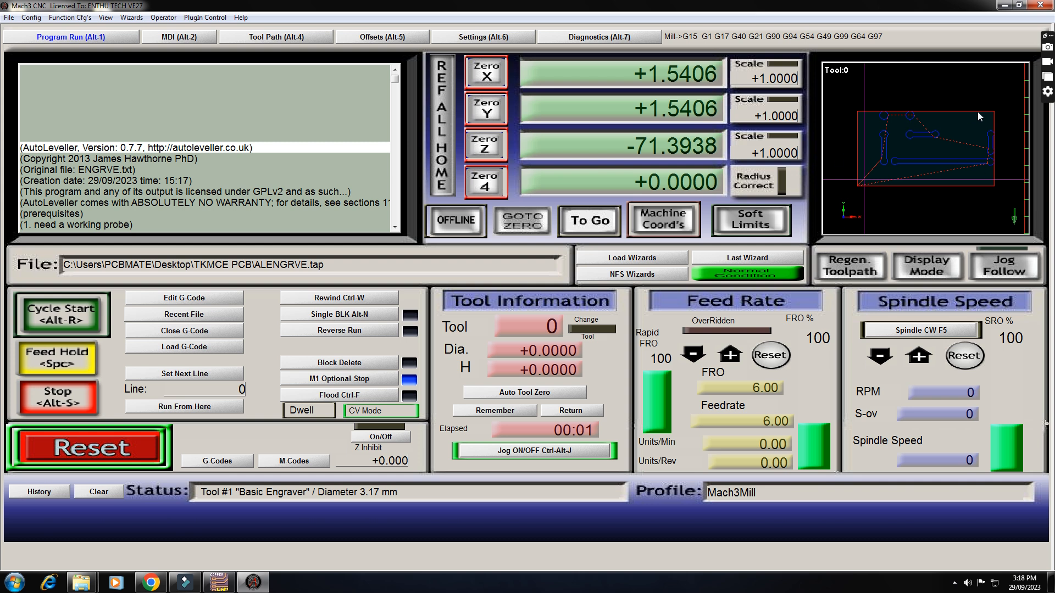
- Zero the X, Y and Z axis coordinates at the current tool position
left_click(486, 73)
left_click(486, 112)
left_click(494, 149)
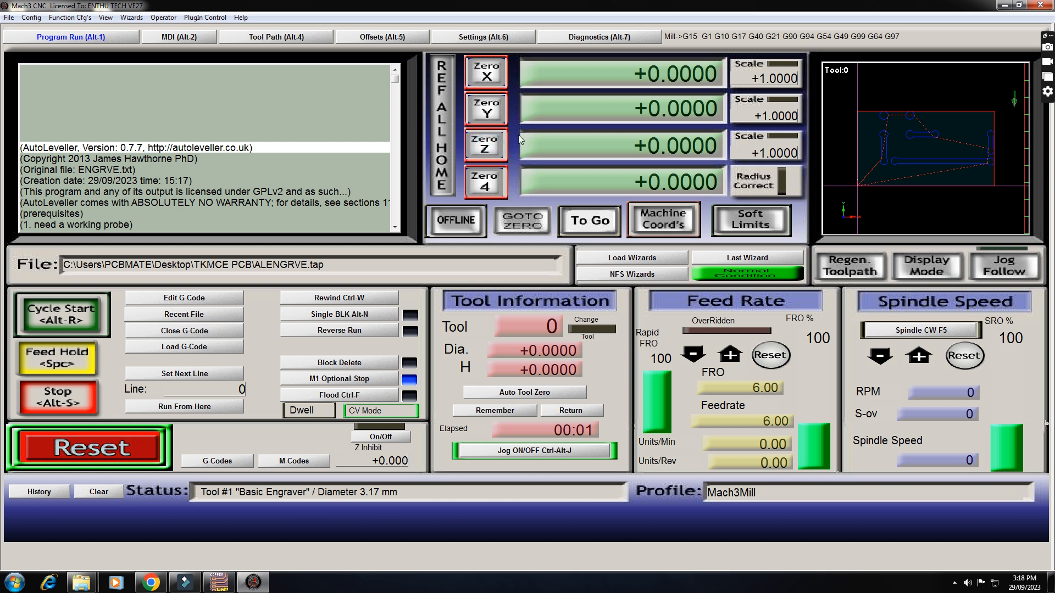